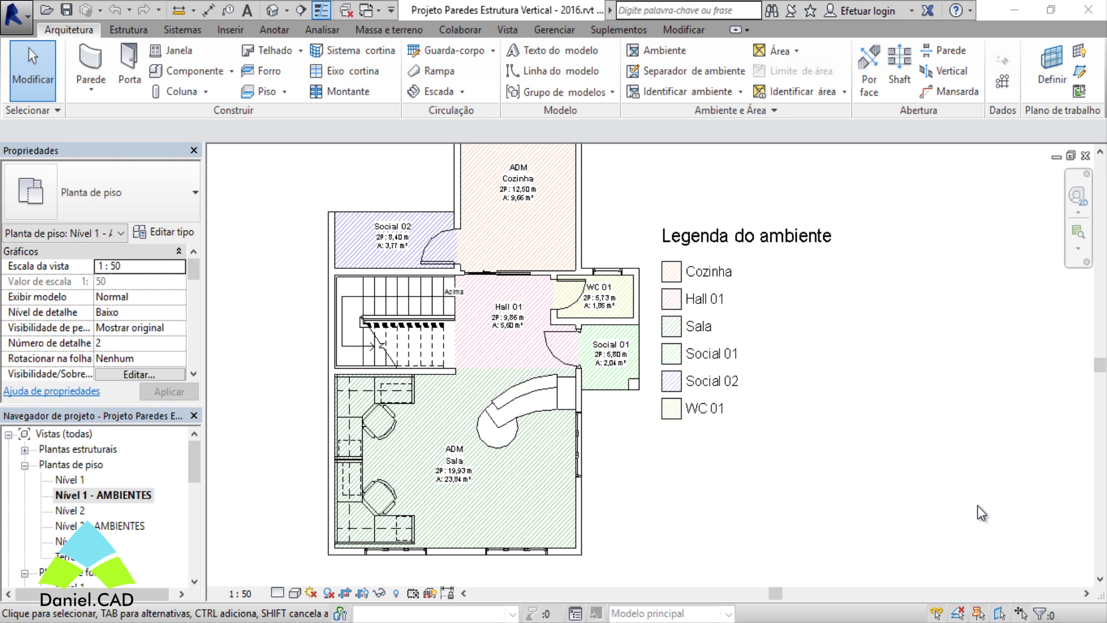
Step: Zoom in on the Sala room tag (23,84 m²) in the Nível 1 - AMBIENTES plan
{"action": "scroll", "coordinate": [458, 485], "scroll_direction": "up", "scroll_amount": 2}
{"action": "scroll", "coordinate": [462, 473], "scroll_direction": "up", "scroll_amount": 1}
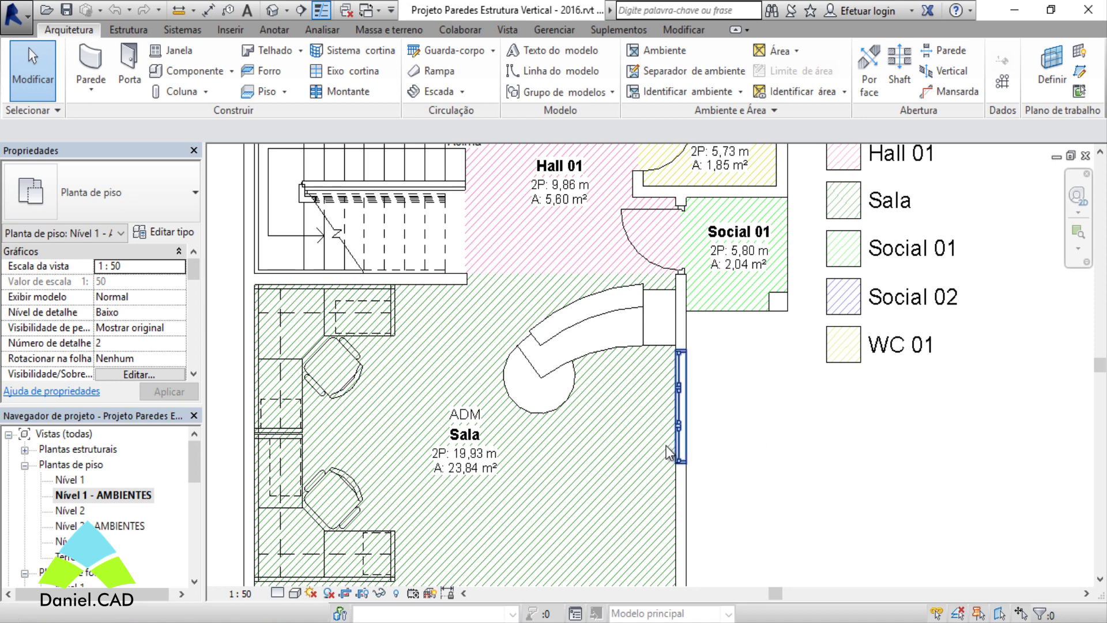
Step: Pan to the Sala room and select its ADM room tag
{"action": "middle_click_drag", "start_coordinate": [663, 447], "coordinate": [737, 408]}
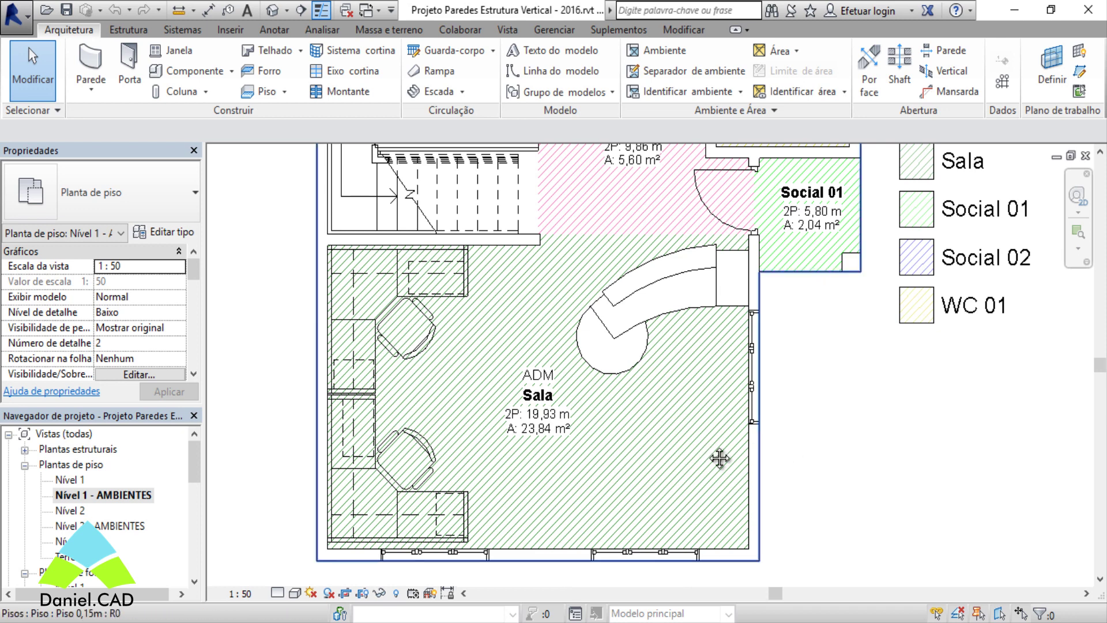
{"action": "middle_click_drag", "start_coordinate": [781, 453], "coordinate": [822, 437]}
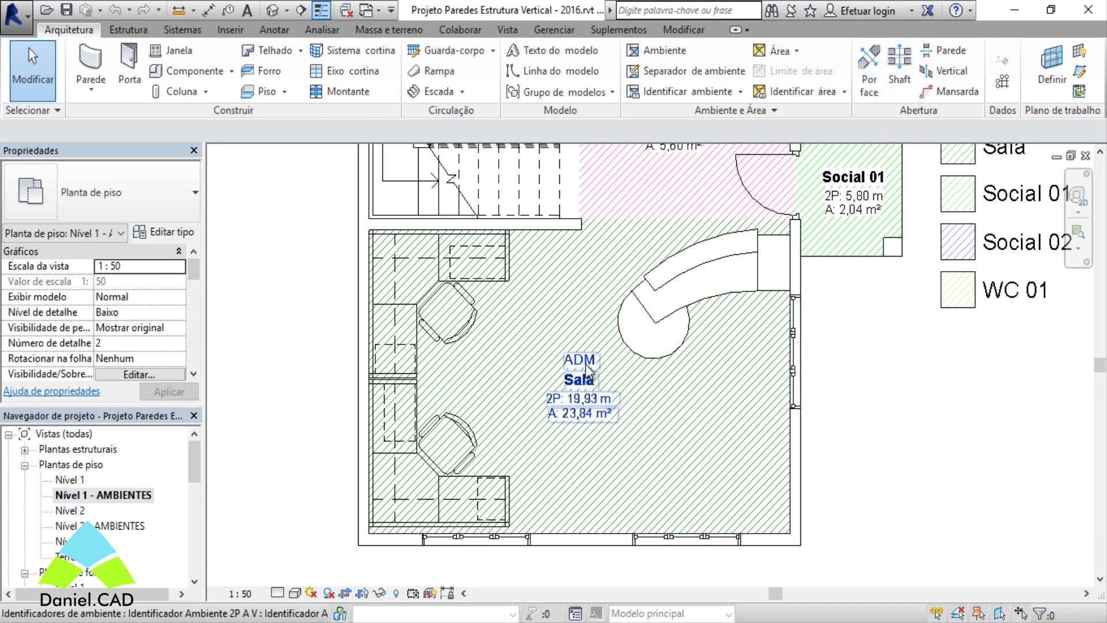
{"action": "left_click", "coordinate": [578, 408]}
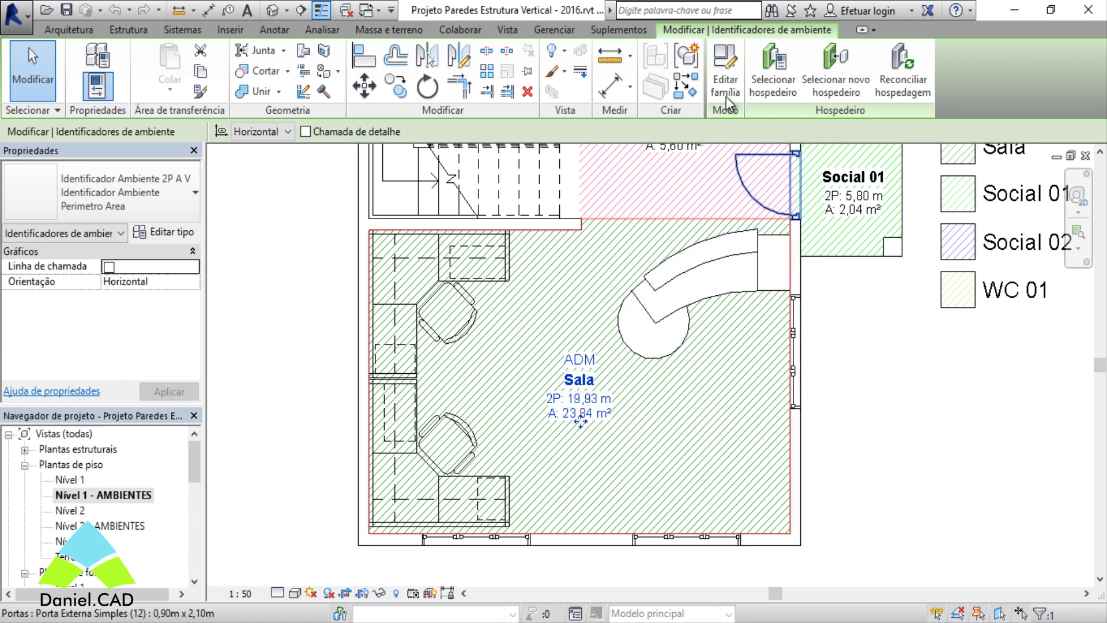
Step: Open the Identificador Ambiente 2P A V tag family, zoom into its labels, and compare with the reference image
{"action": "left_click", "coordinate": [725, 81]}
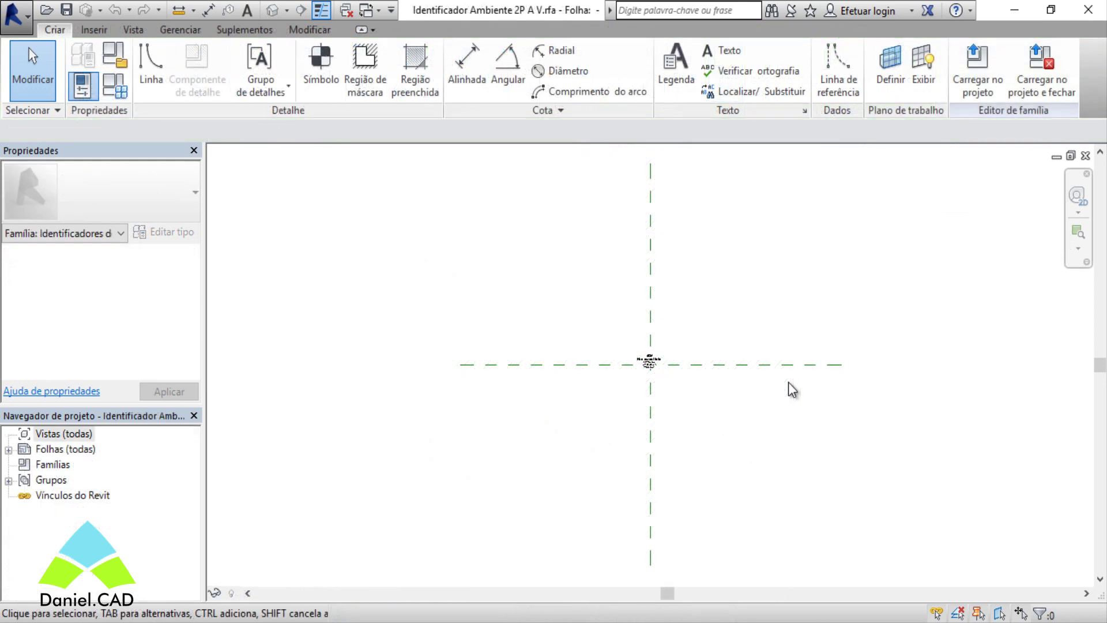
{"action": "scroll", "coordinate": [658, 376], "scroll_direction": "up", "scroll_amount": 2}
{"action": "scroll", "coordinate": [659, 376], "scroll_direction": "up", "scroll_amount": 3}
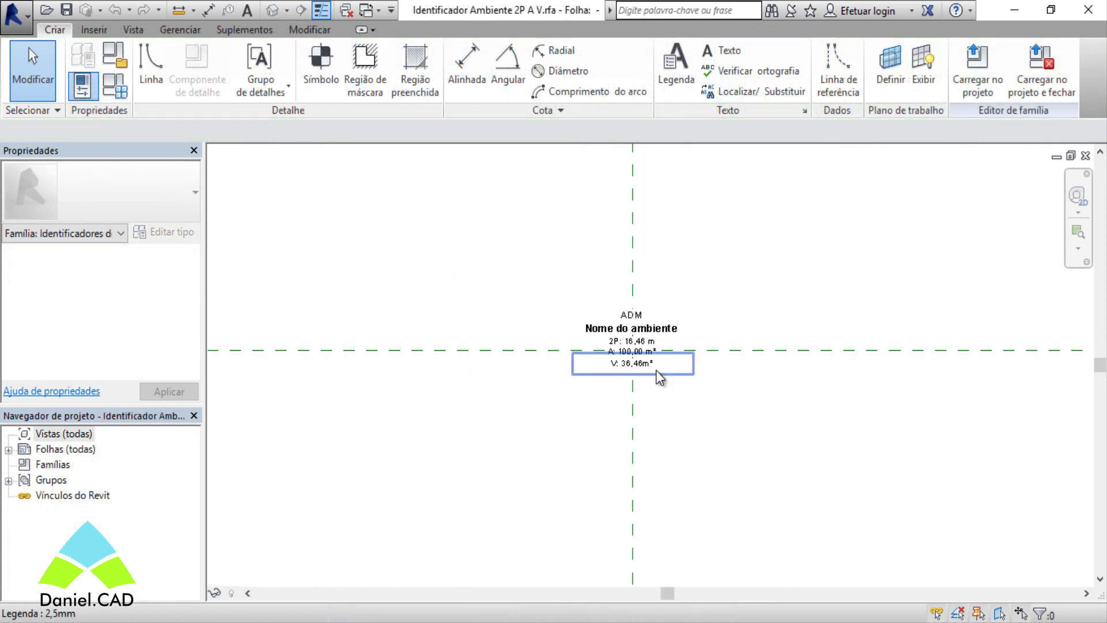
{"action": "scroll", "coordinate": [661, 378], "scroll_direction": "up", "scroll_amount": 3}
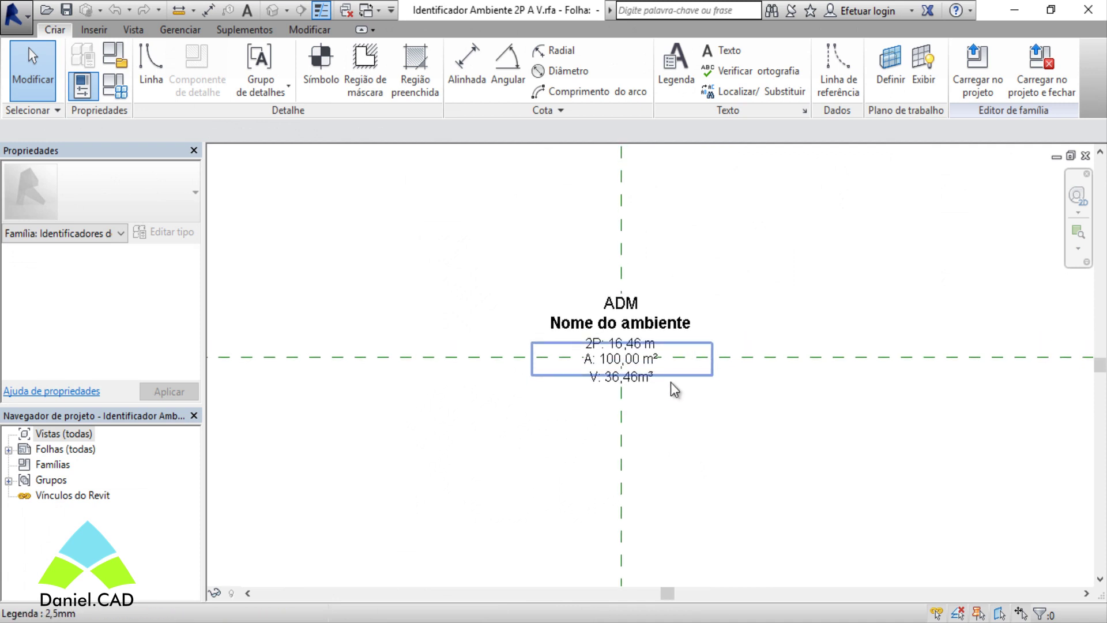
{"action": "scroll", "coordinate": [674, 388], "scroll_direction": "up", "scroll_amount": 1}
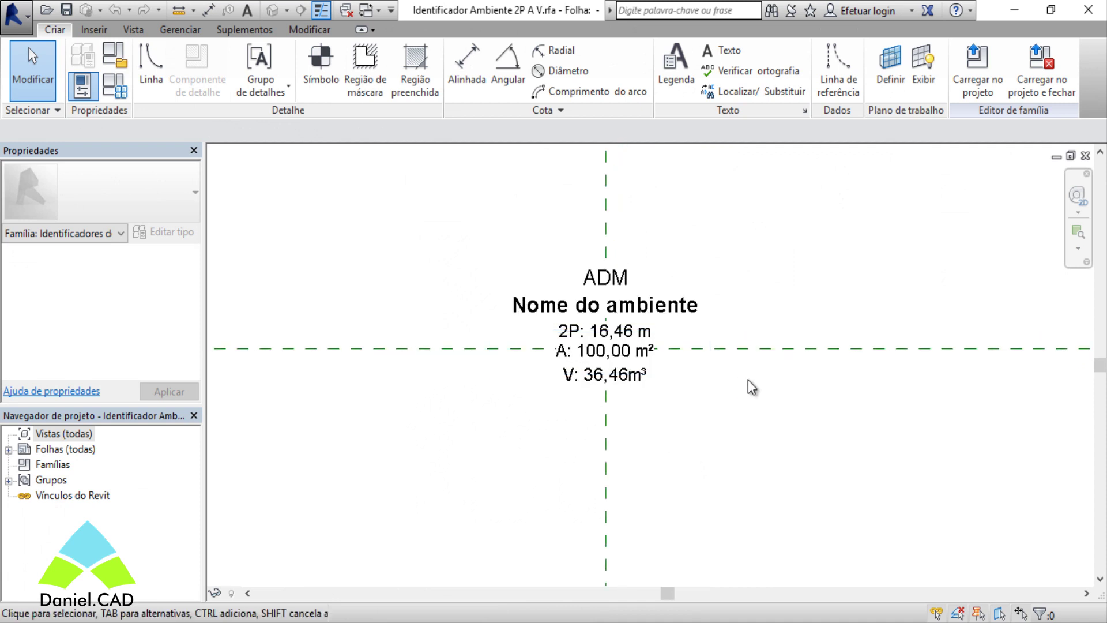
{"action": "scroll", "coordinate": [697, 378], "scroll_direction": "up", "scroll_amount": 1}
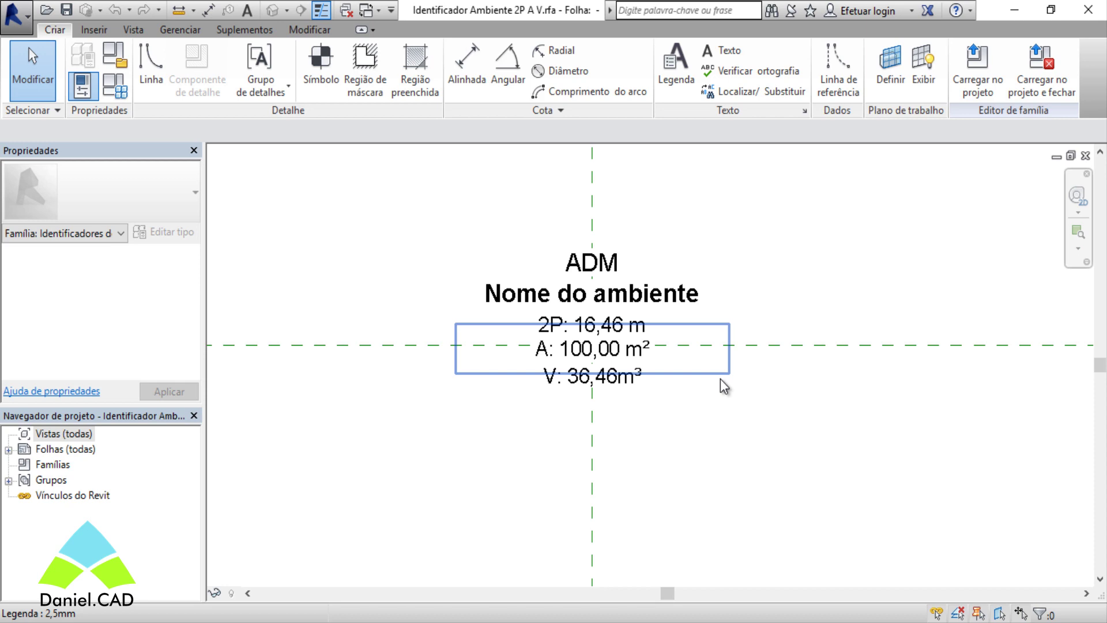
{"action": "key", "text": "alt+Tab"}
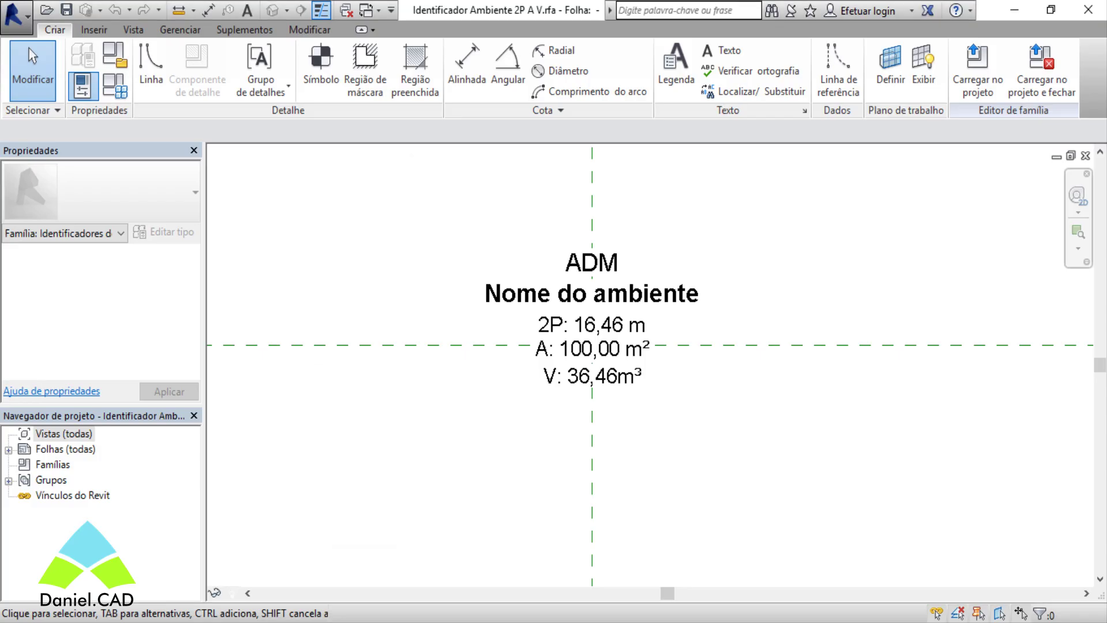
{"action": "scroll", "coordinate": [600, 416], "scroll_direction": "up", "scroll_amount": 1}
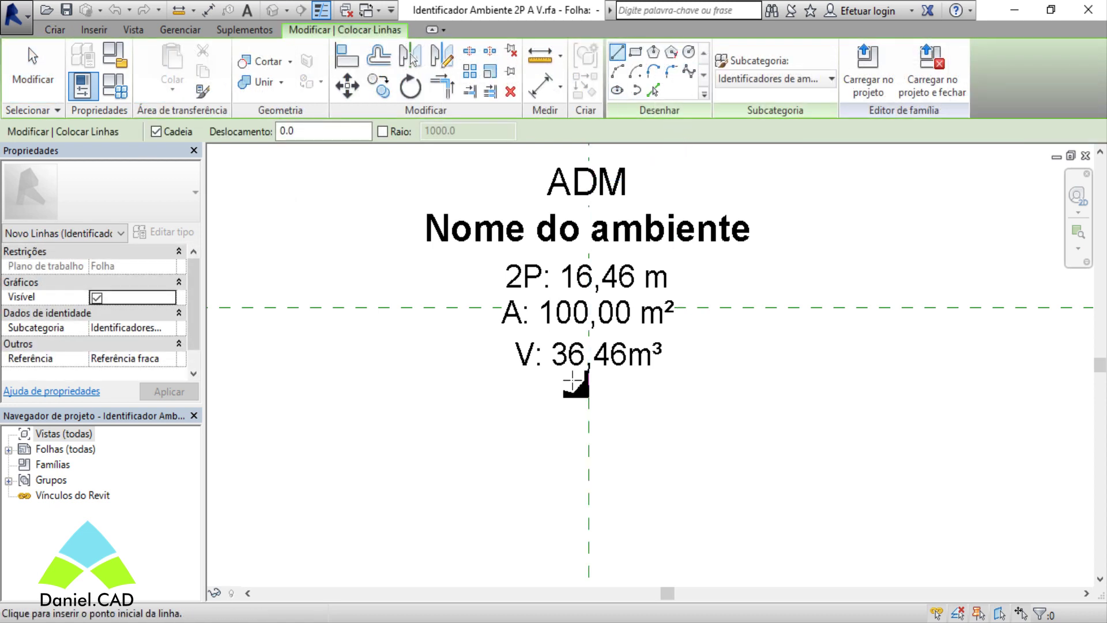
Step: Draw a radius-4 circle below the V label and nudge it slightly up-left
{"action": "left_click", "coordinate": [688, 55]}
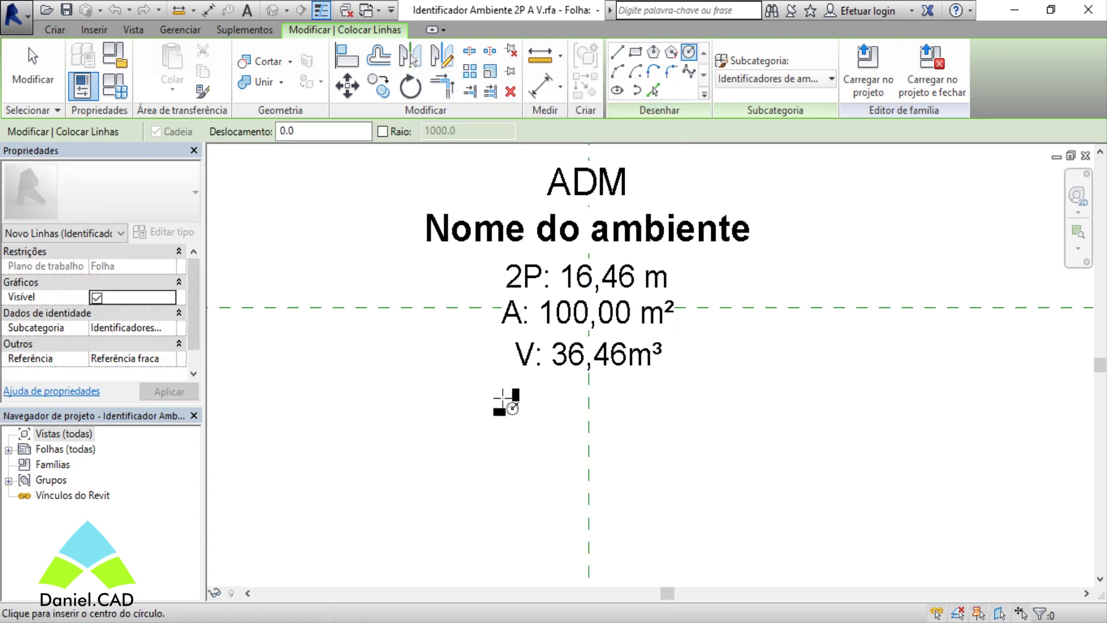
{"action": "scroll", "coordinate": [513, 433], "scroll_direction": "up", "scroll_amount": 2}
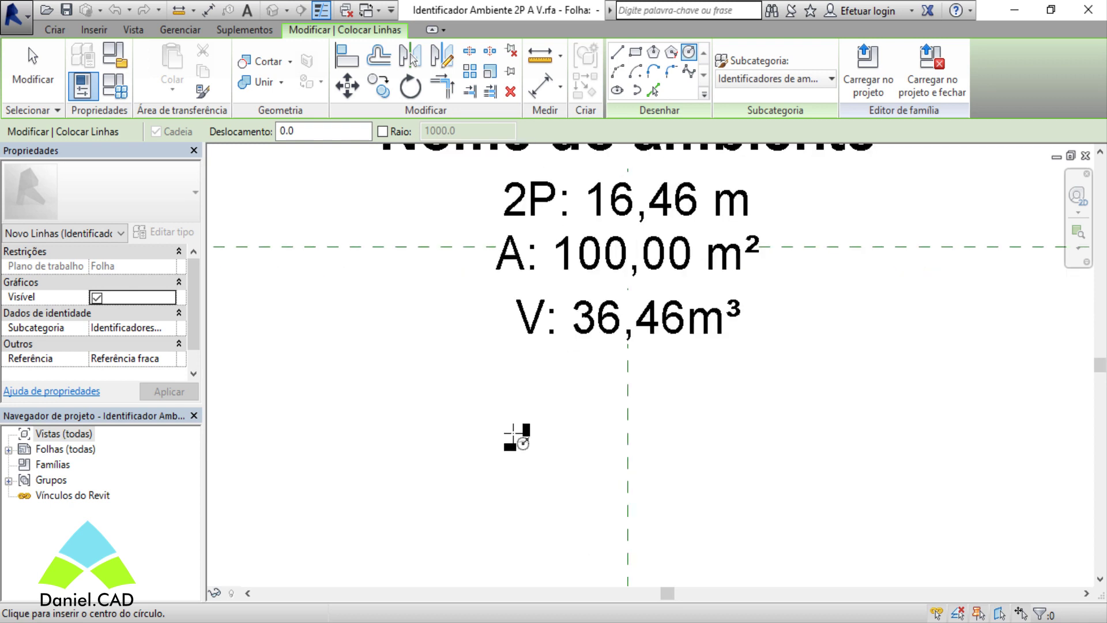
{"action": "left_click", "coordinate": [497, 423]}
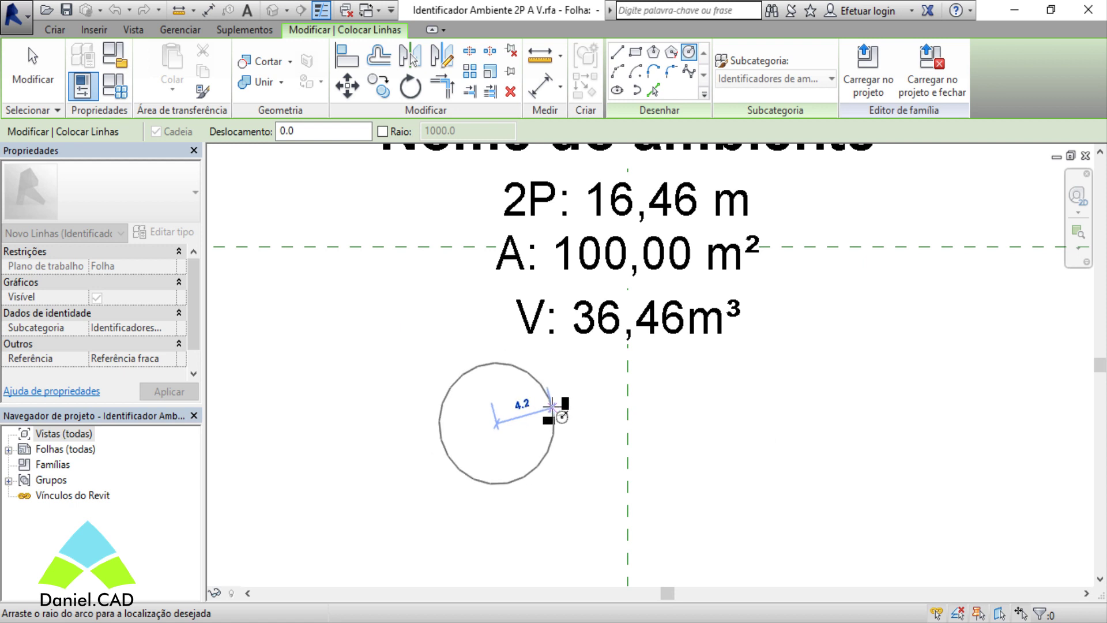
{"action": "type", "text": "4"}
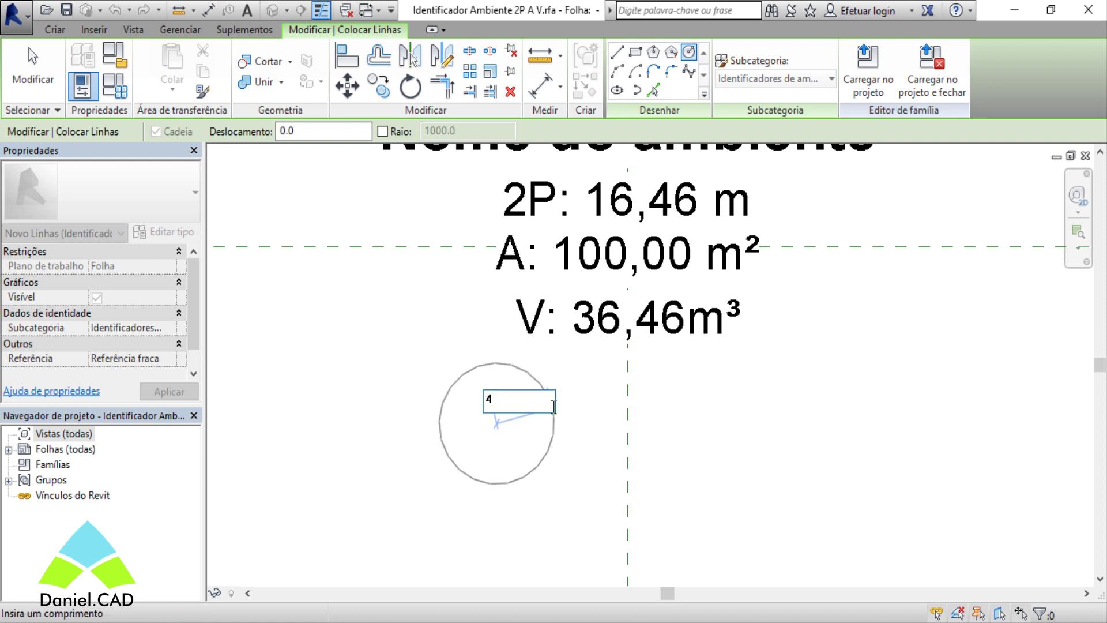
{"action": "key", "text": "Return"}
{"action": "key", "text": "Escape"}
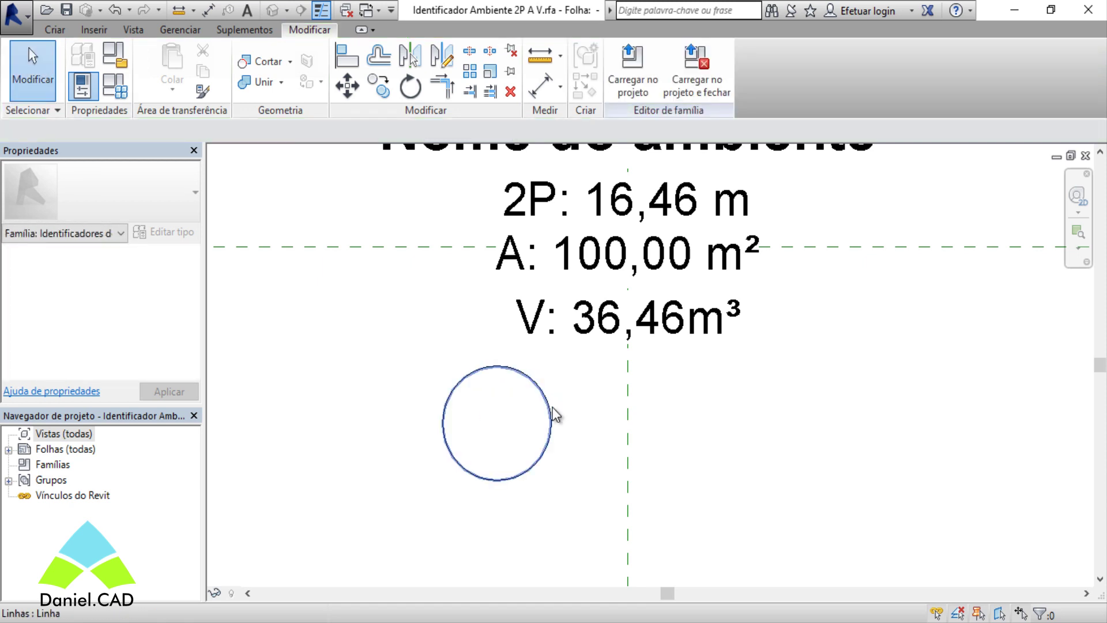
{"action": "mouse_move", "coordinate": [550, 438]}
{"action": "left_mouse_down"}
{"action": "mouse_move", "coordinate": [541, 417]}
{"action": "mouse_move", "coordinate": [548, 428]}
{"action": "left_mouse_up"}
{"action": "left_click", "coordinate": [589, 427]}
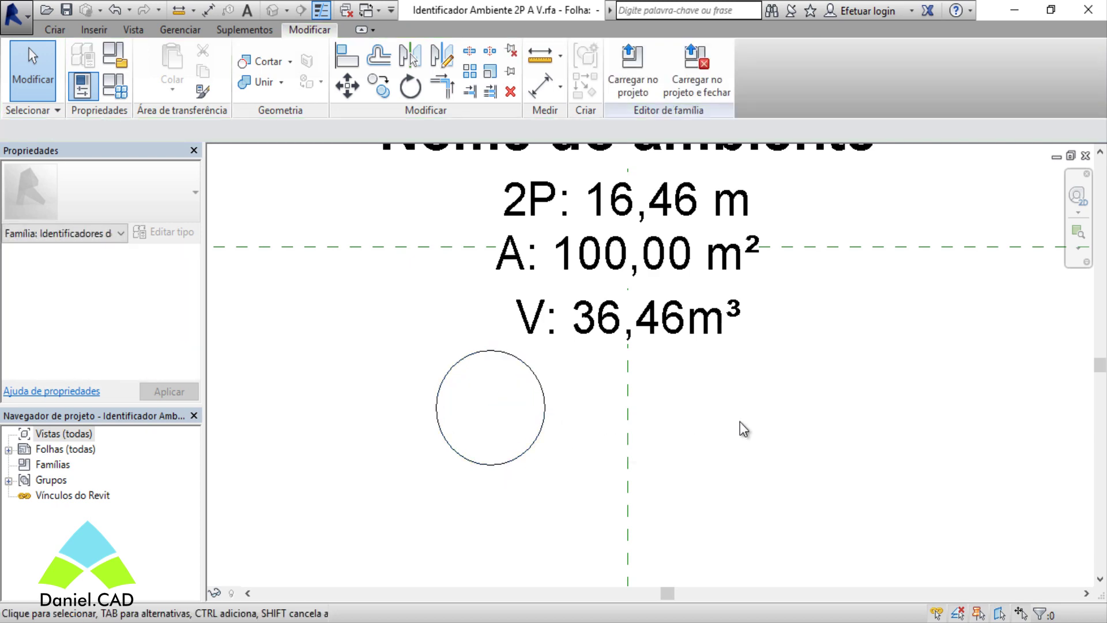
{"action": "left_click", "coordinate": [64, 30]}
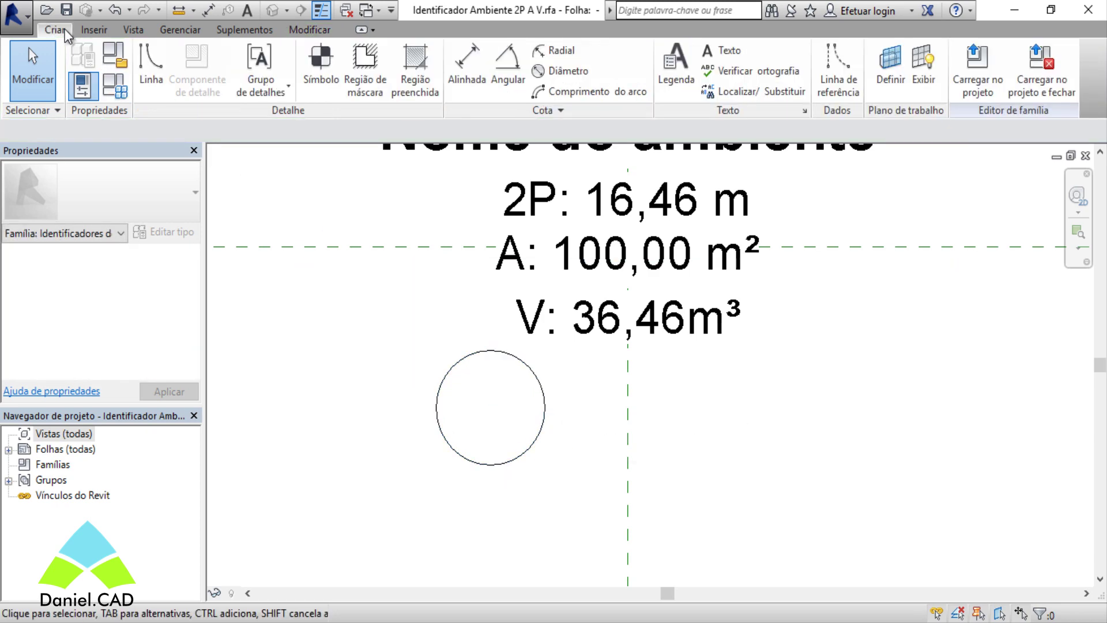
Step: Draw a 3-sided inscribed polygon triangle, apex up, to the right of the circle
{"action": "left_click", "coordinate": [150, 75]}
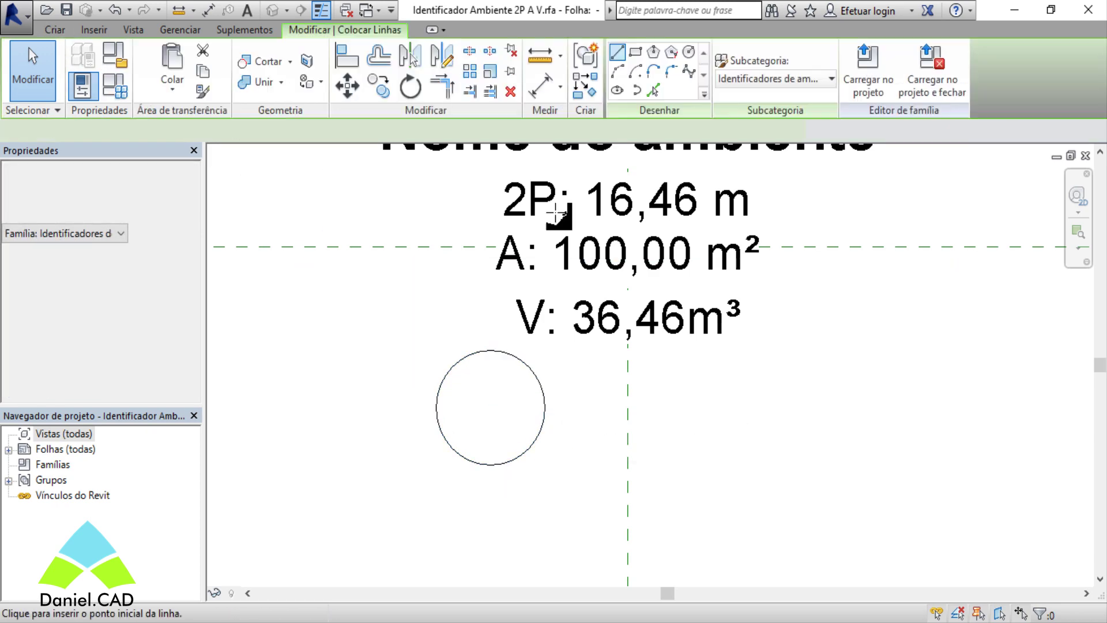
{"action": "left_click", "coordinate": [657, 56]}
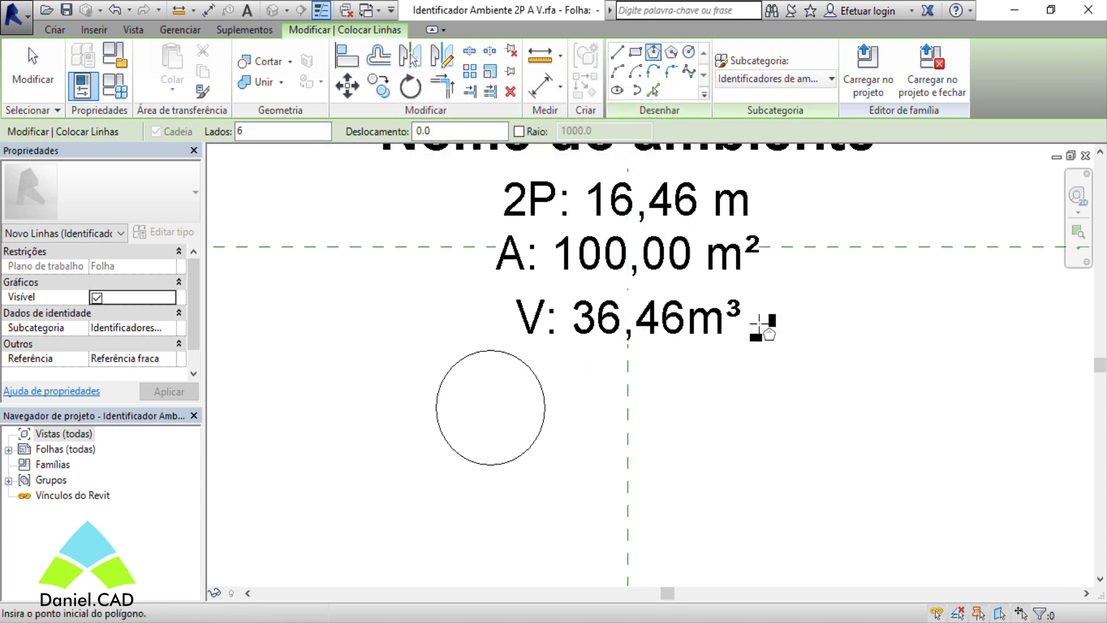
{"action": "double_click", "coordinate": [264, 138]}
{"action": "type", "text": "3"}
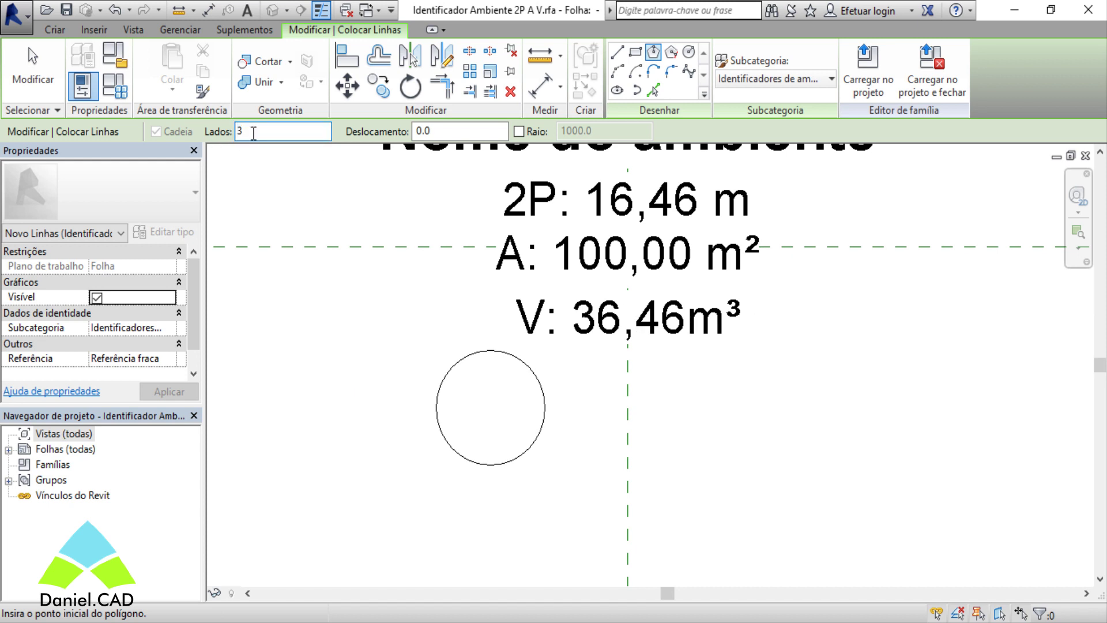
{"action": "left_click", "coordinate": [591, 413]}
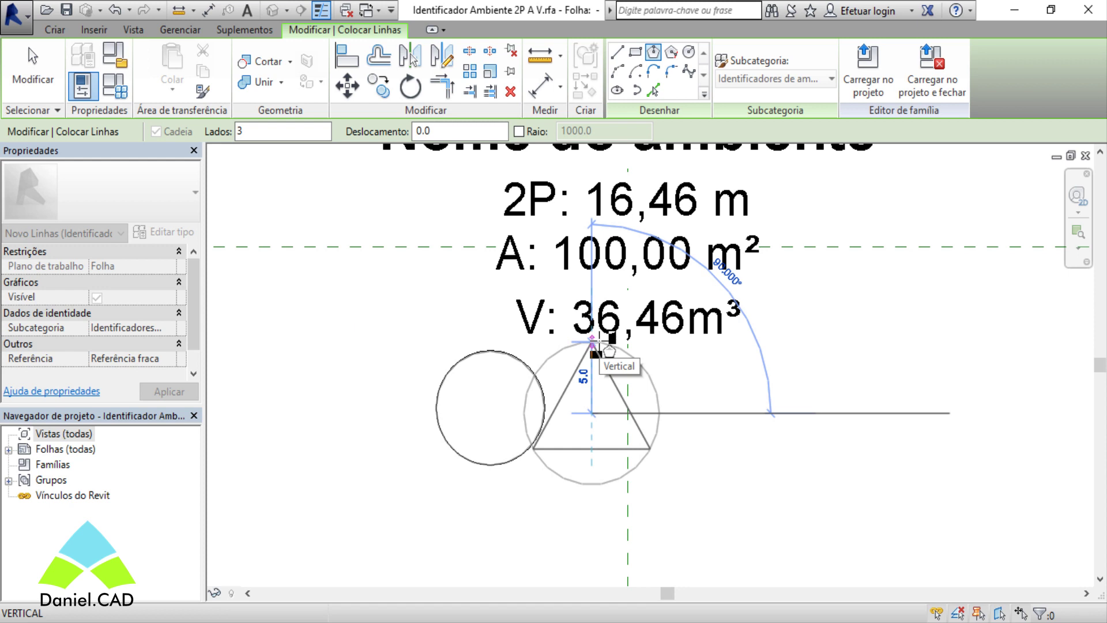
{"action": "key", "text": "Escape"}
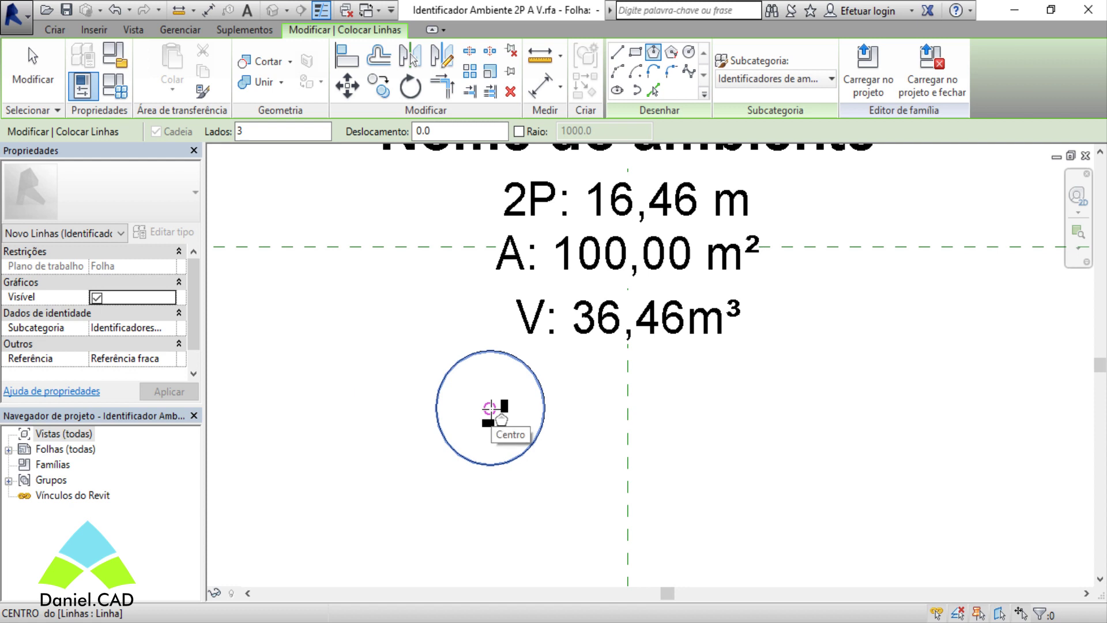
{"action": "left_click", "coordinate": [489, 408]}
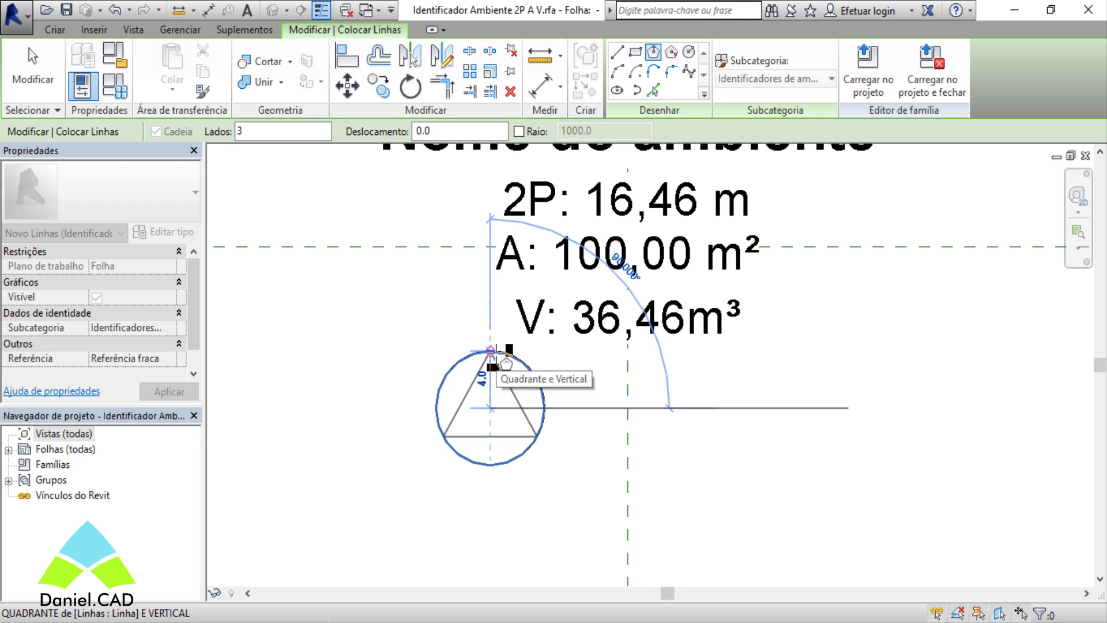
{"action": "key", "text": "Escape"}
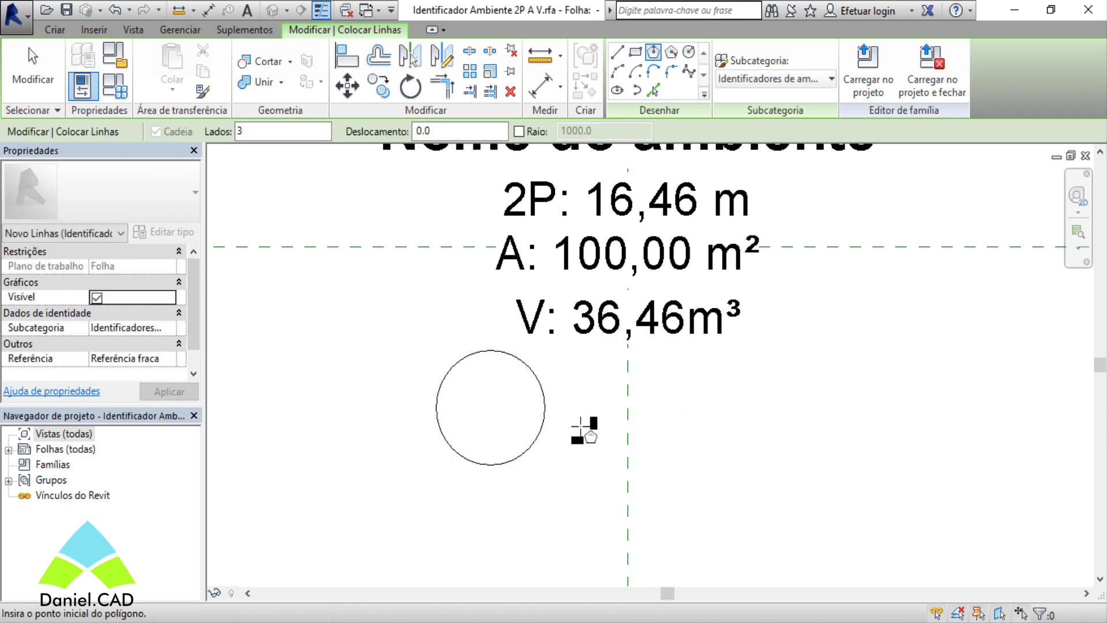
{"action": "left_click", "coordinate": [579, 427]}
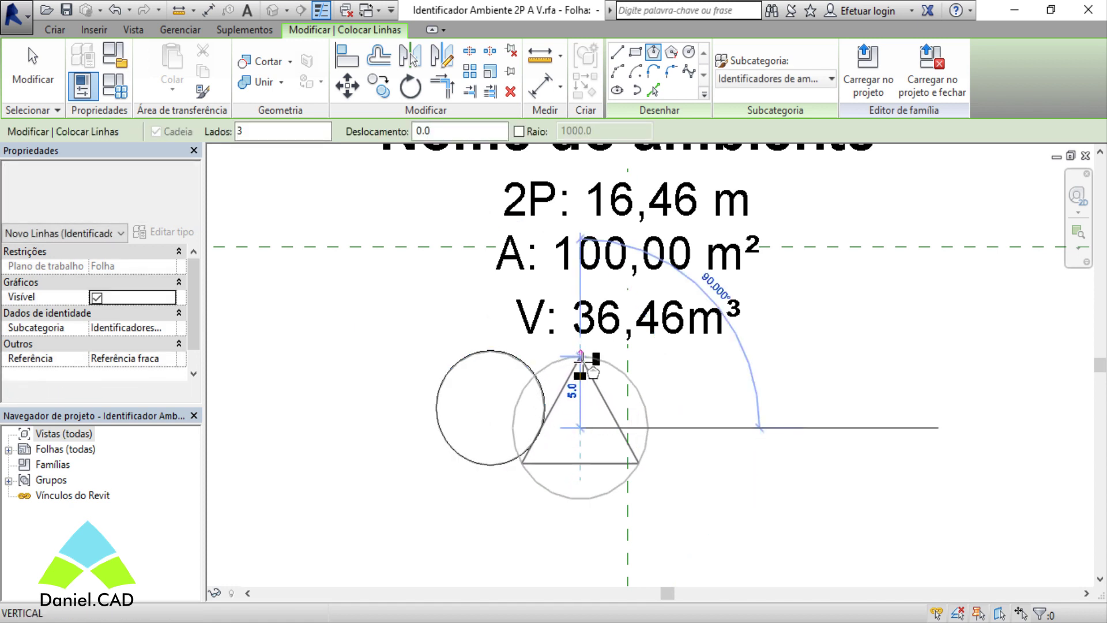
{"action": "left_click", "coordinate": [581, 357]}
{"action": "key", "text": "Escape"}
{"action": "key", "text": "Escape"}
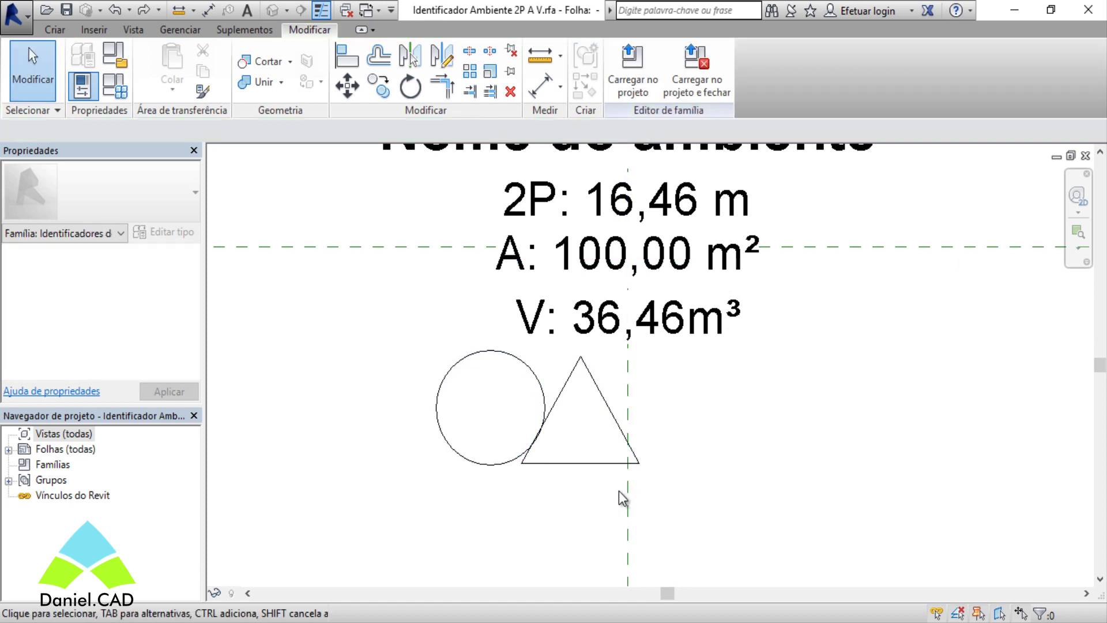
Step: Move the triangle right so it is centred on the vertical reference plane
{"action": "left_click", "coordinate": [604, 477]}
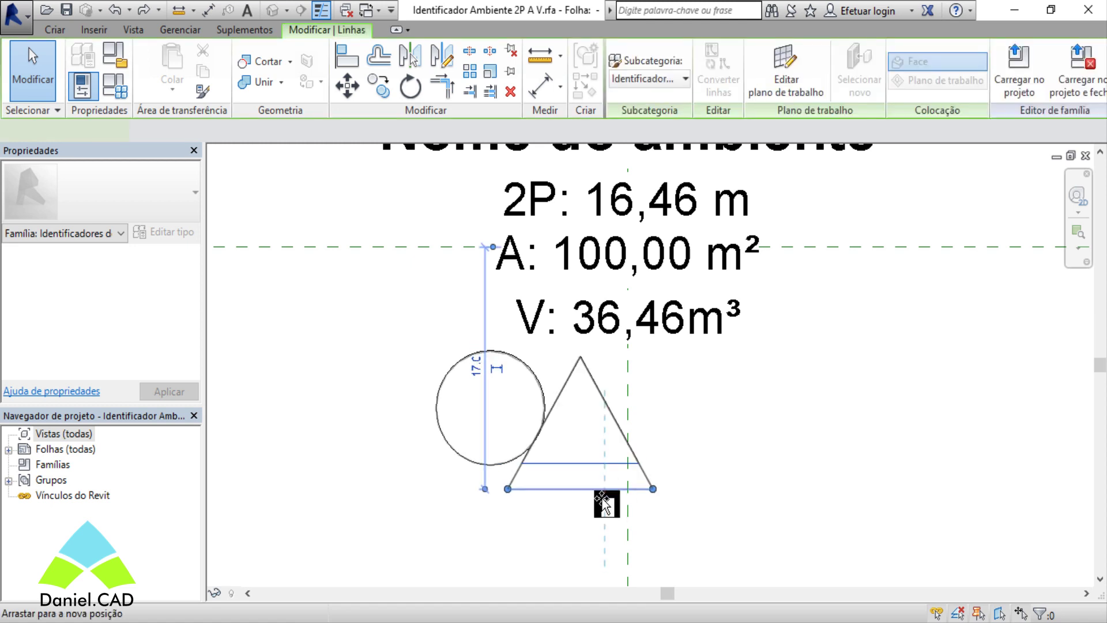
{"action": "left_click", "coordinate": [552, 390]}
{"action": "left_click_drag", "start_coordinate": [614, 414], "coordinate": [656, 411]}
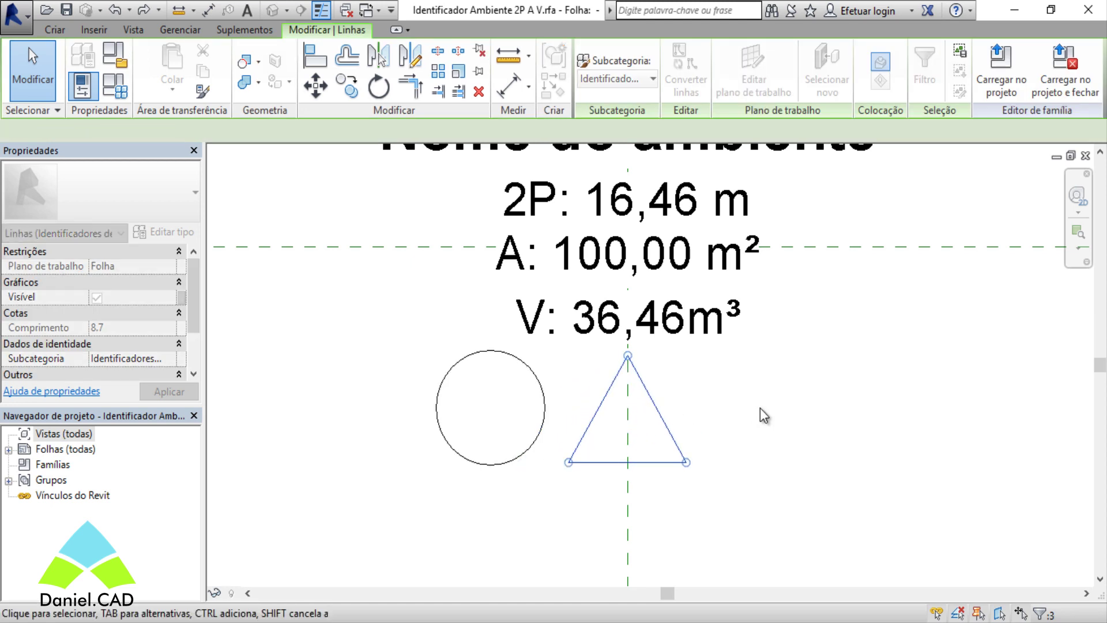
{"action": "left_click", "coordinate": [760, 407]}
Step: Draw a rectangle of lines to the right of the triangle
{"action": "left_click", "coordinate": [54, 29]}
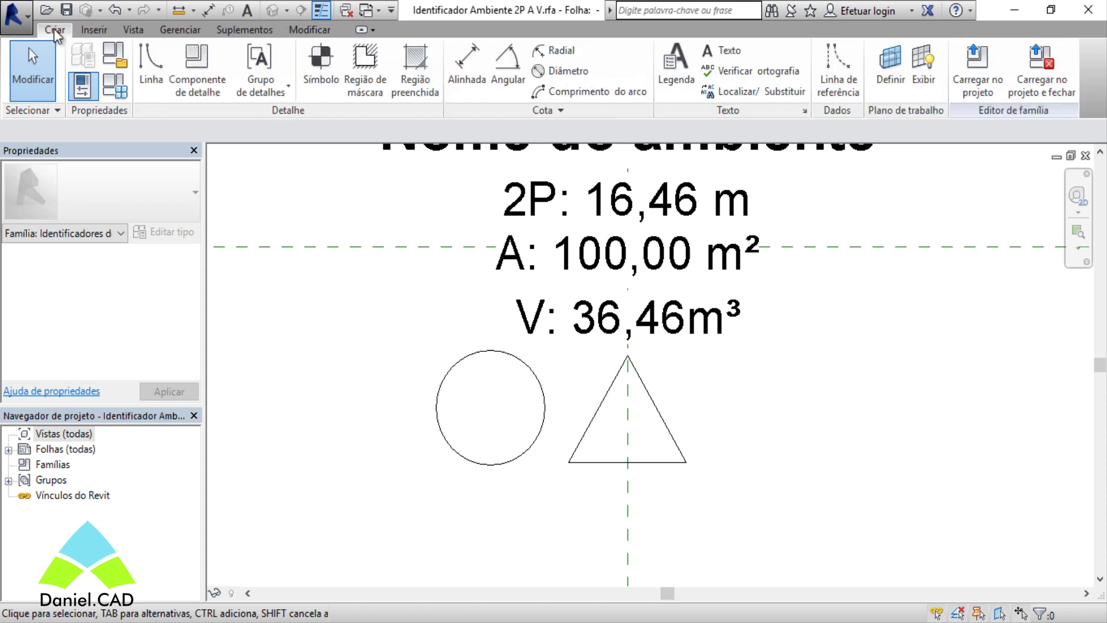
{"action": "left_click", "coordinate": [157, 80]}
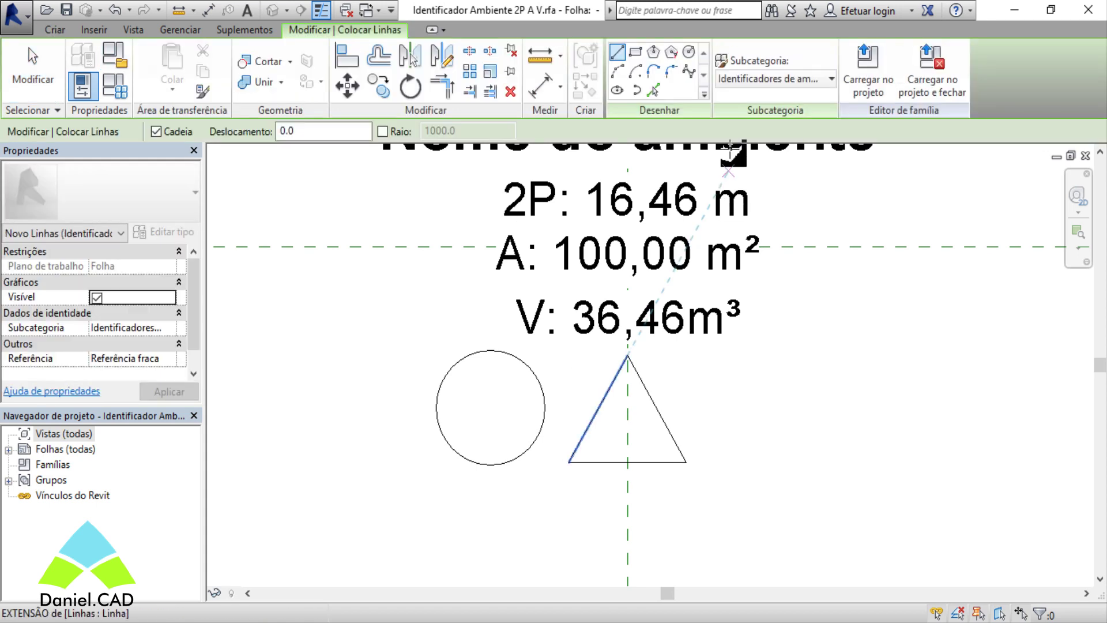
{"action": "left_click", "coordinate": [634, 52]}
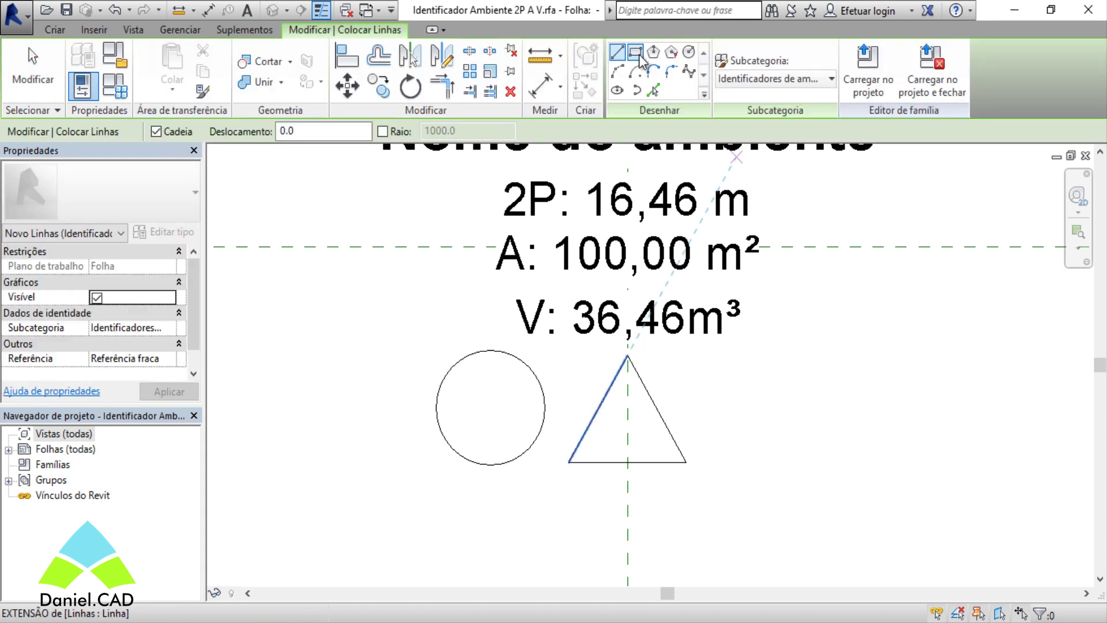
{"action": "left_click", "coordinate": [716, 356]}
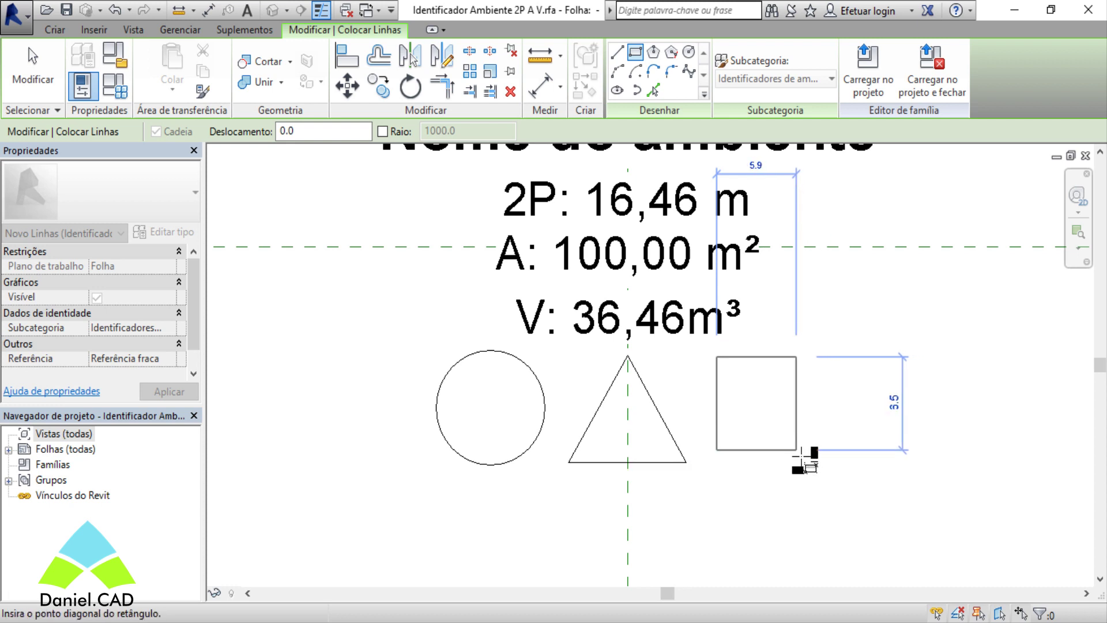
{"action": "left_click", "coordinate": [802, 462]}
{"action": "key", "text": "Escape"}
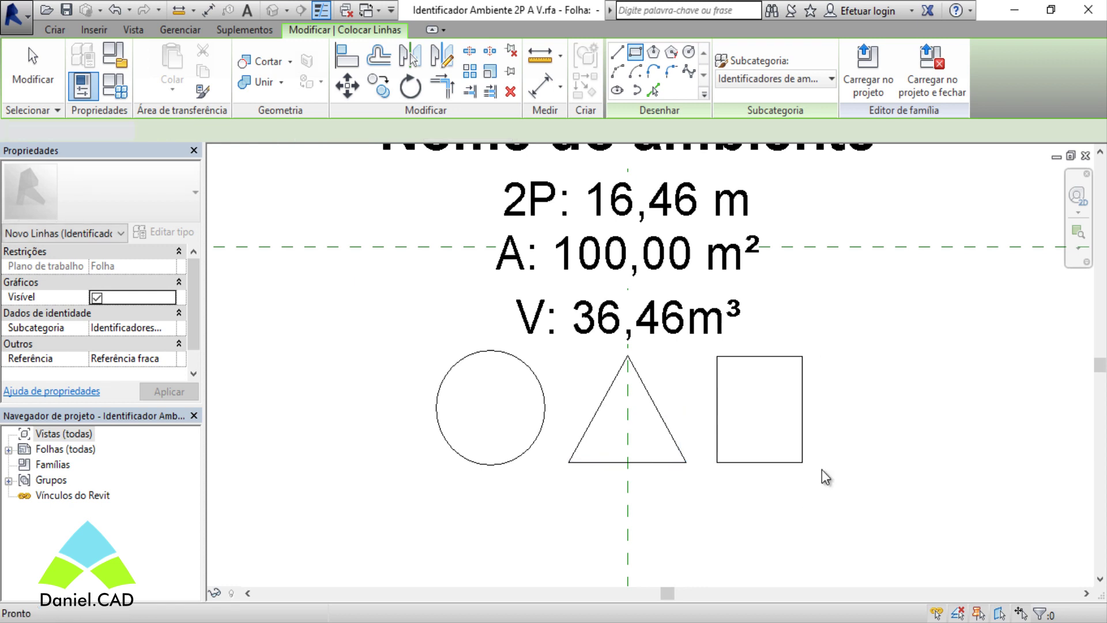
{"action": "key", "text": "Escape"}
Step: Set the rectangle's width and height to 8 each, making it a square
{"action": "left_click", "coordinate": [807, 397]}
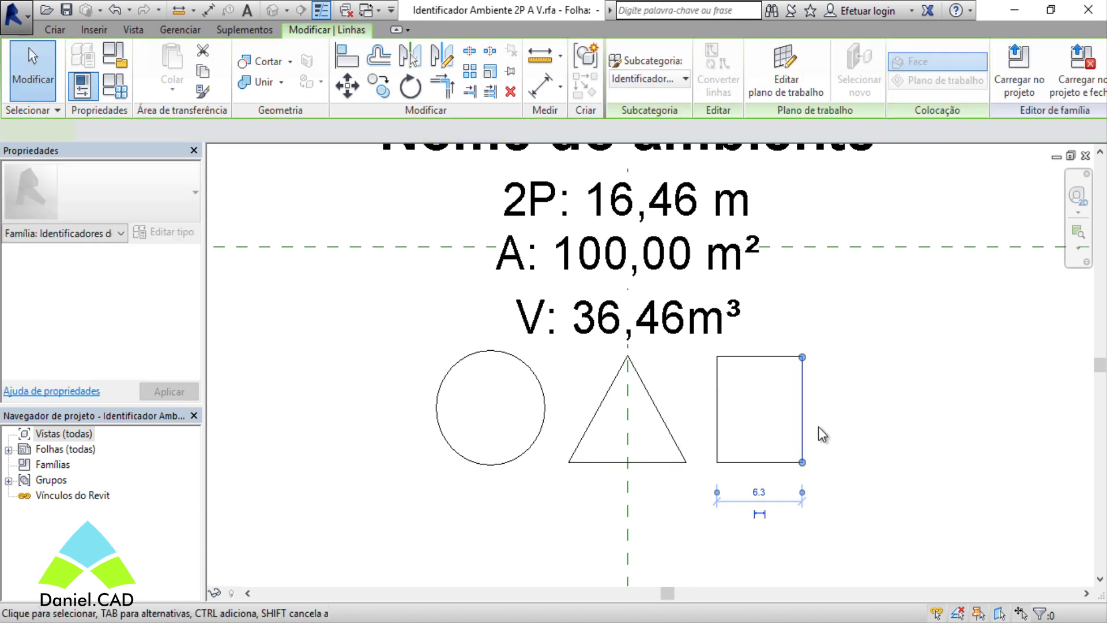
{"action": "left_click", "coordinate": [771, 489]}
{"action": "type", "text": "8"}
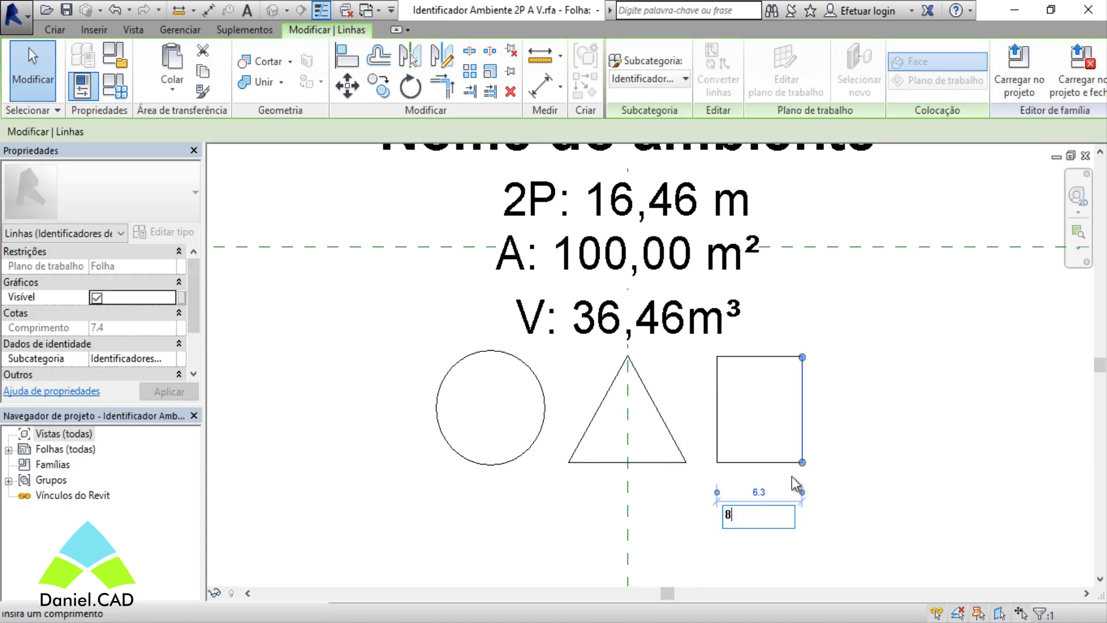
{"action": "key", "text": "Return"}
{"action": "key", "text": "Escape"}
{"action": "left_click", "coordinate": [810, 357]}
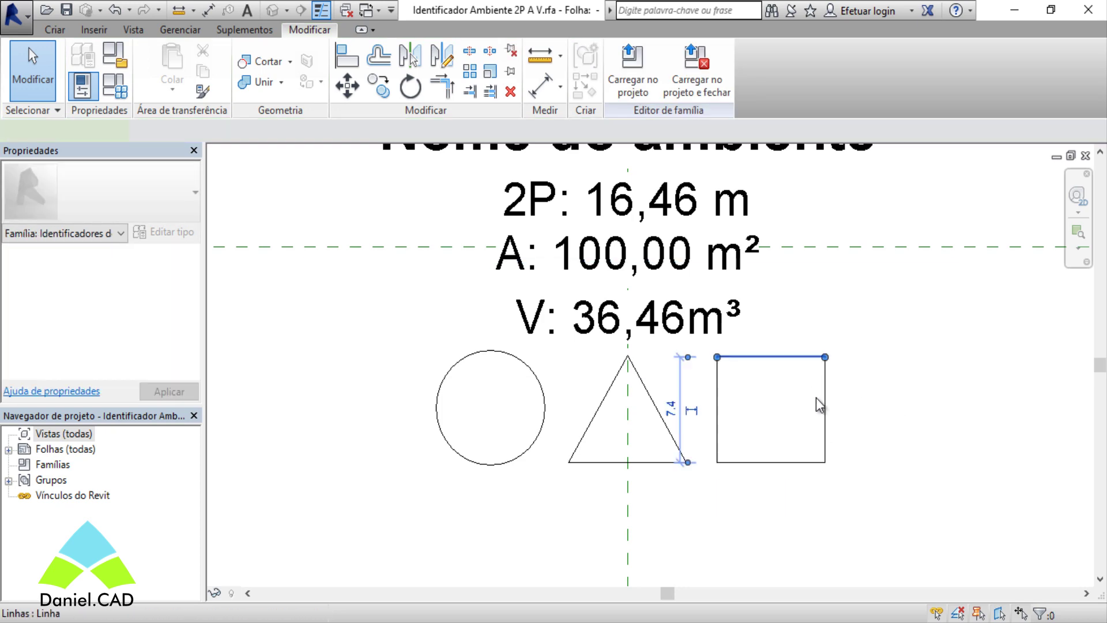
{"action": "left_click", "coordinate": [672, 408]}
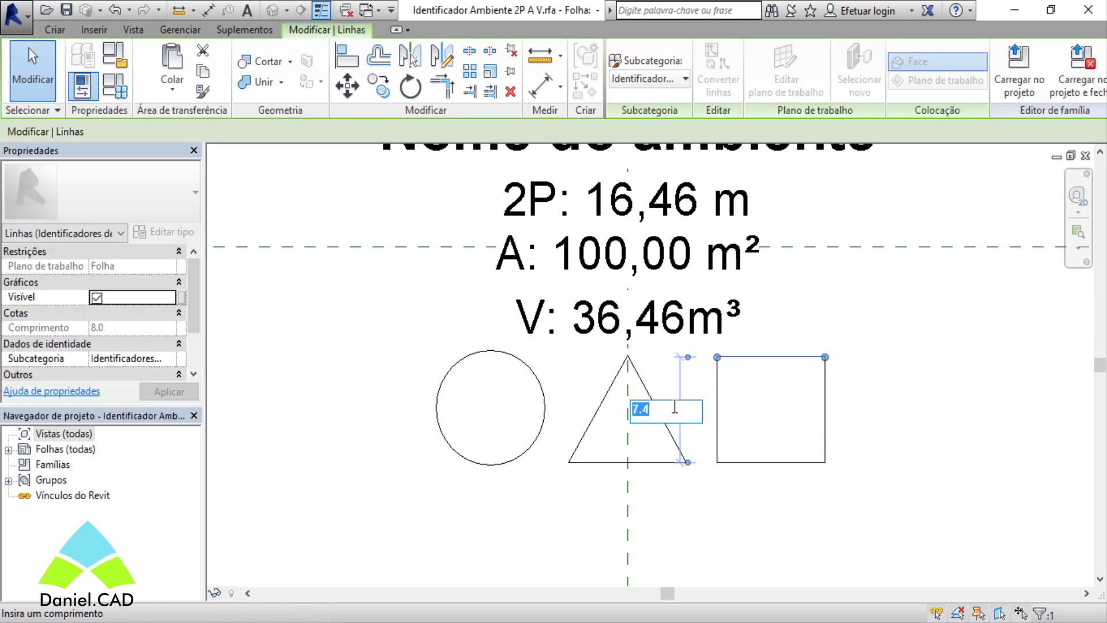
{"action": "type", "text": "8"}
{"action": "key", "text": "Return"}
{"action": "key", "text": "Escape"}
Step: Check the square by selecting its complete four-sided outline, then deselect
{"action": "left_click", "coordinate": [703, 343]}
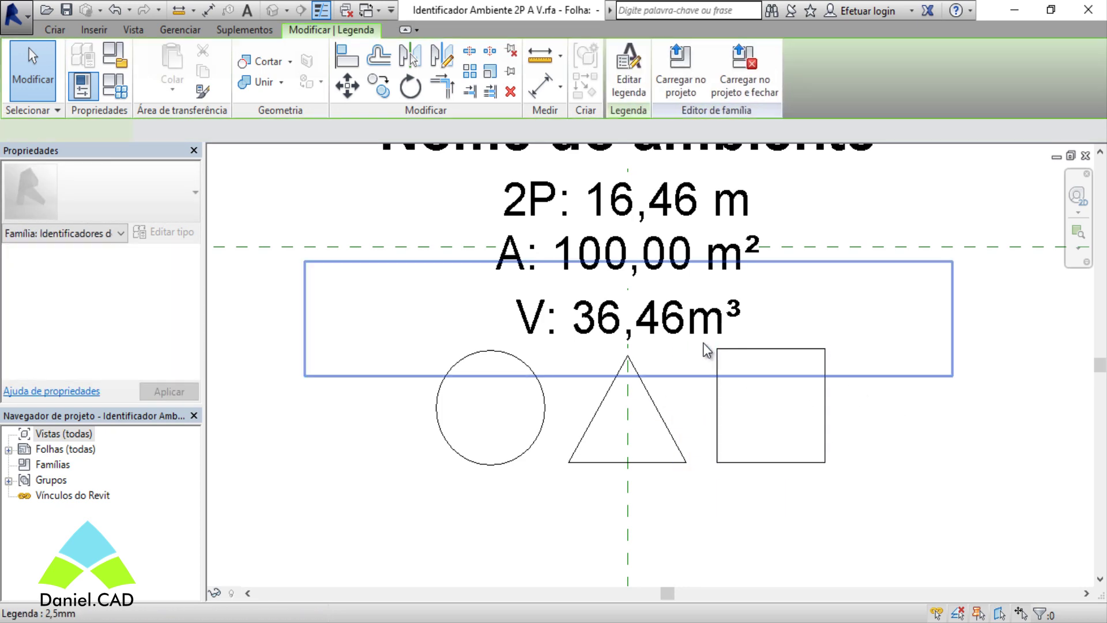
{"action": "left_click", "coordinate": [873, 458]}
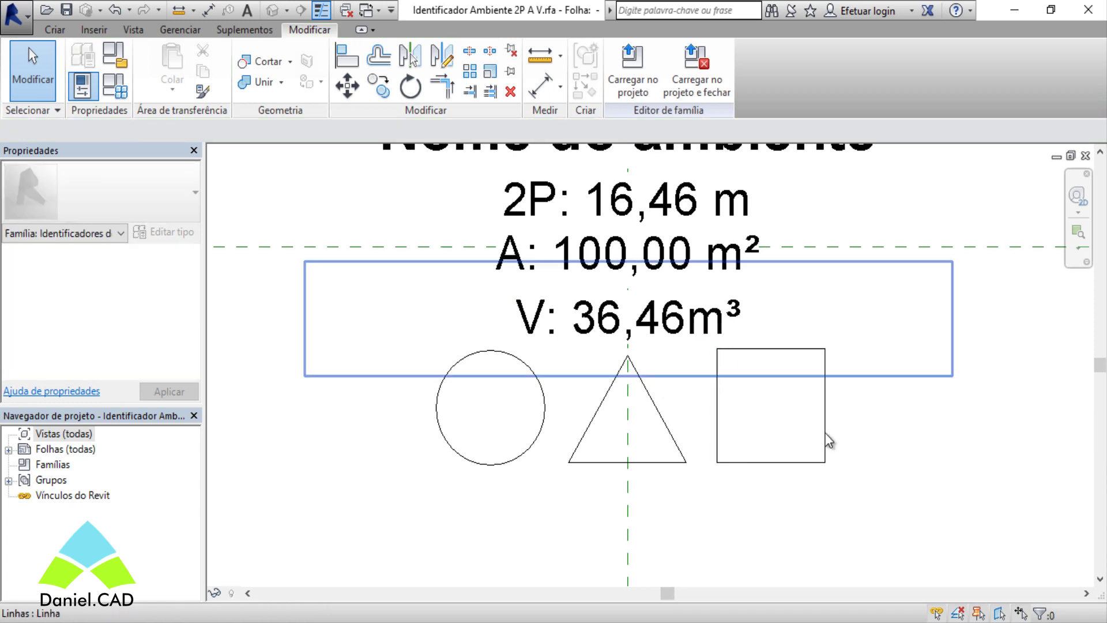
{"action": "left_click", "coordinate": [802, 462]}
{"action": "key", "text": "Tab"}
{"action": "left_click", "coordinate": [824, 373]}
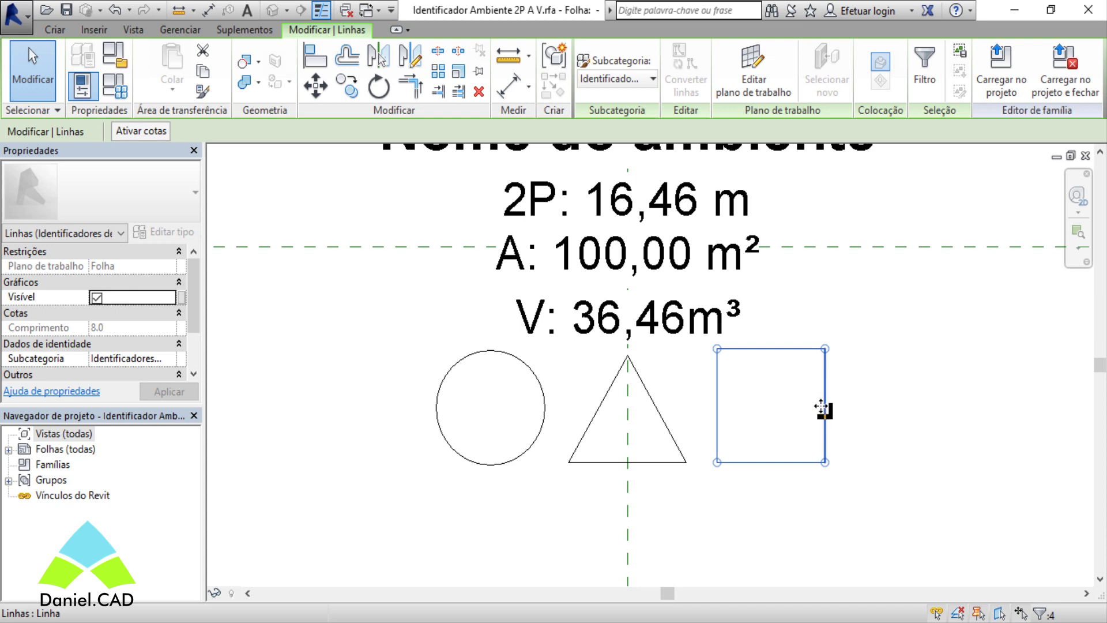
{"action": "left_click", "coordinate": [933, 445]}
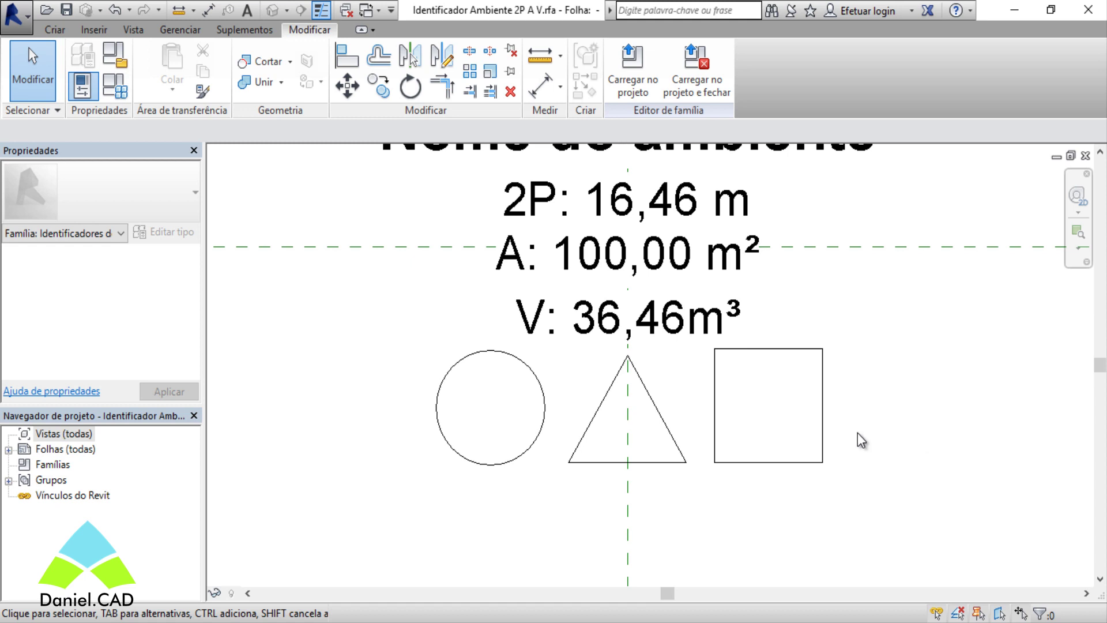
{"action": "left_click", "coordinate": [127, 104]}
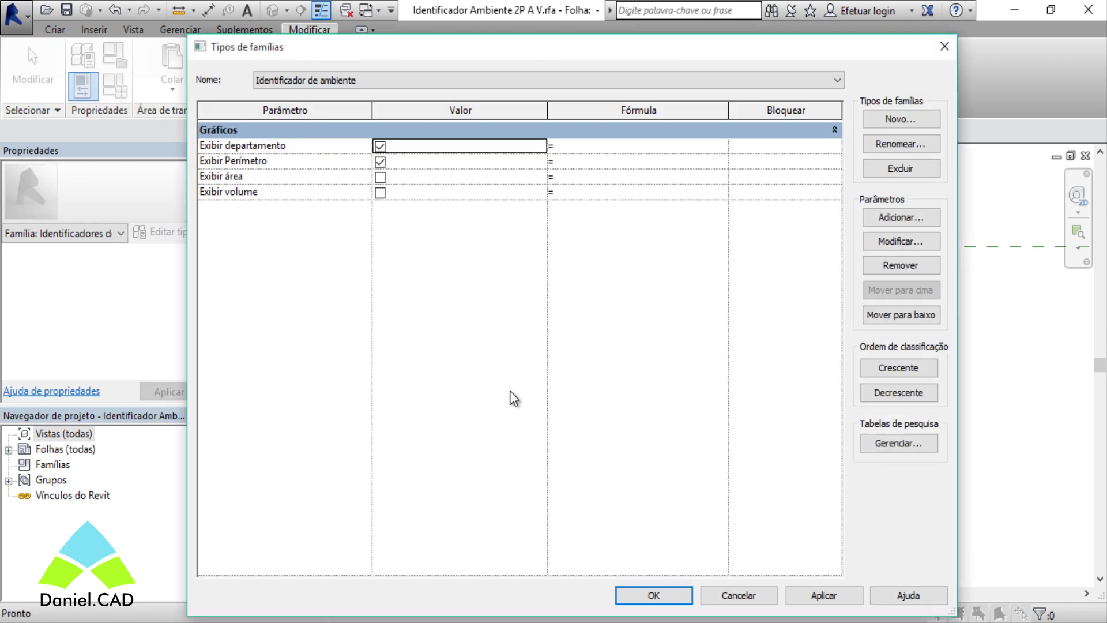
{"action": "mouse_move", "coordinate": [609, 36]}
{"action": "left_mouse_down"}
{"action": "mouse_move", "coordinate": [607, 178]}
{"action": "mouse_move", "coordinate": [611, 130]}
{"action": "left_mouse_up"}
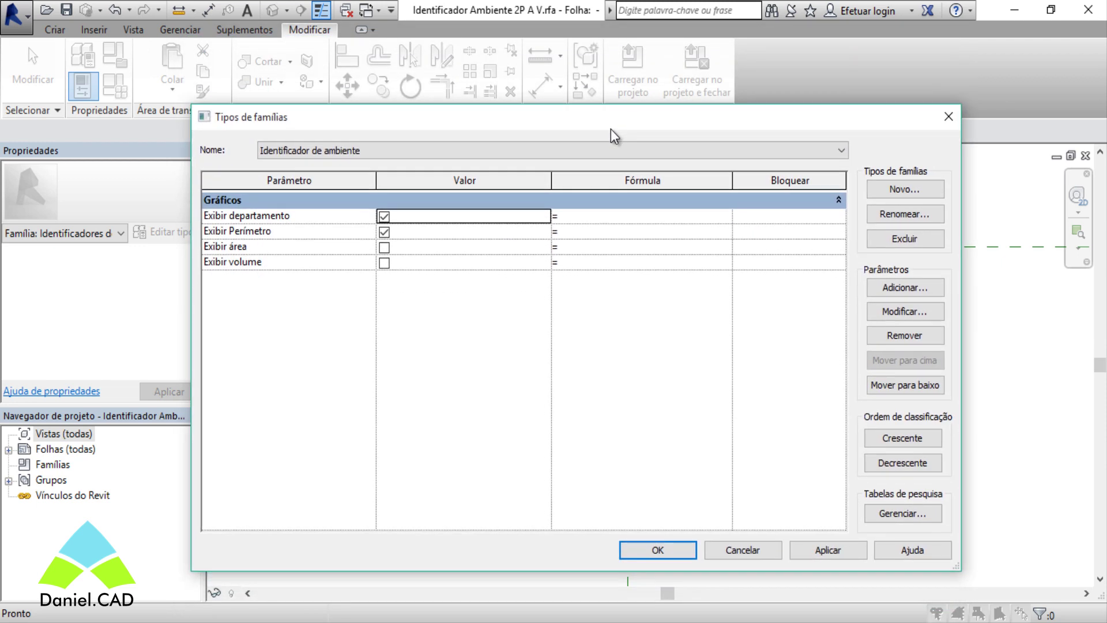
{"action": "left_click", "coordinate": [948, 116]}
{"action": "left_click", "coordinate": [55, 30]}
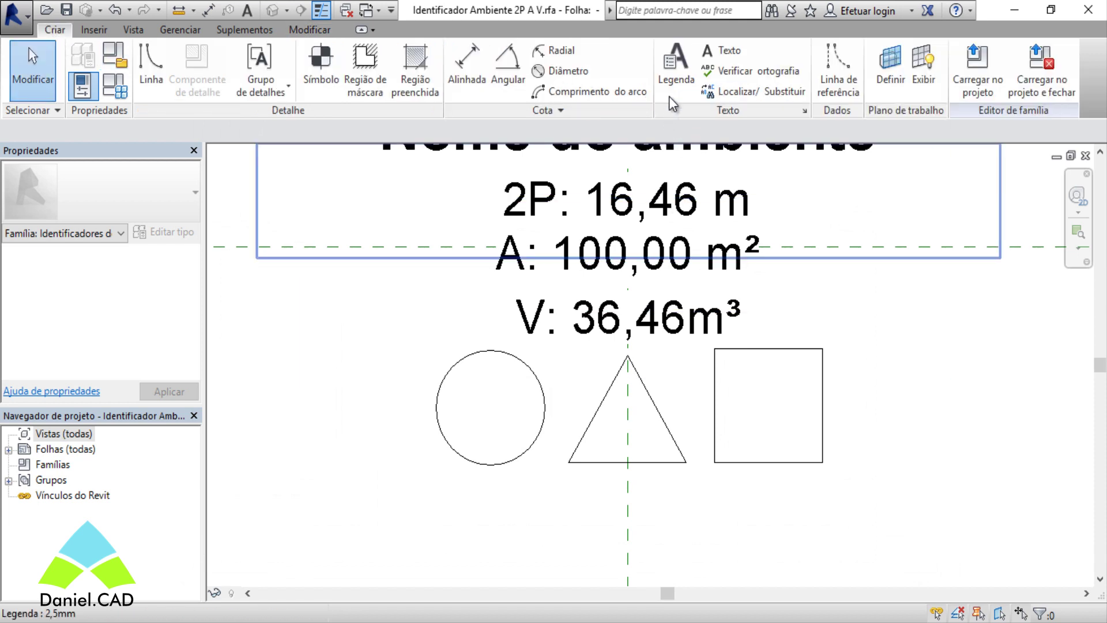
Step: Place a label inside the circle using the Acabamento do piso parameter
{"action": "left_click", "coordinate": [672, 77]}
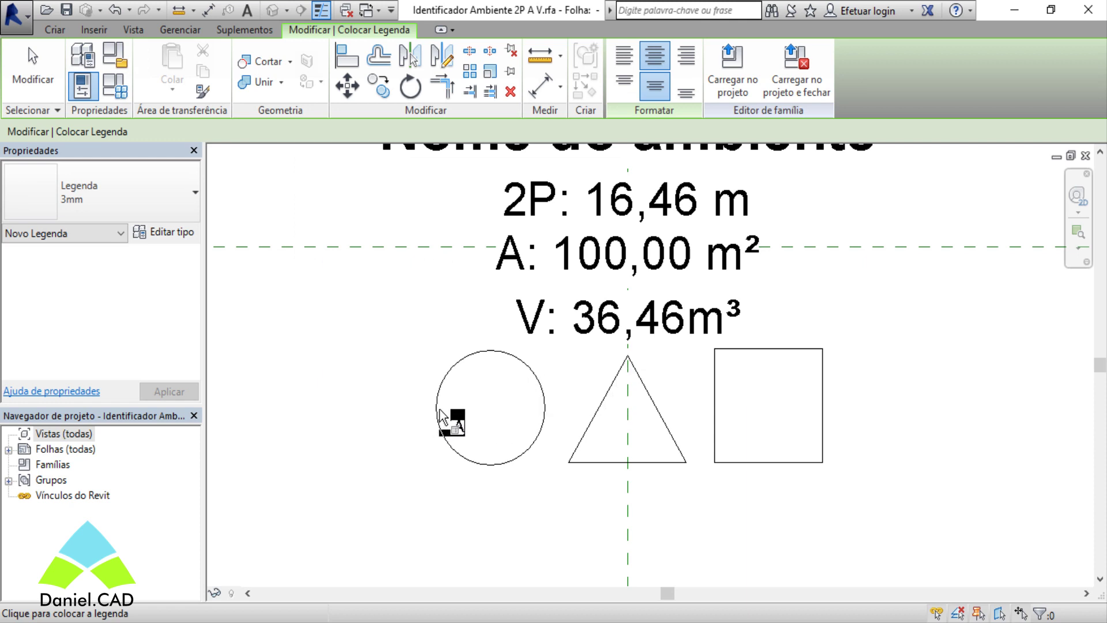
{"action": "left_click", "coordinate": [490, 410]}
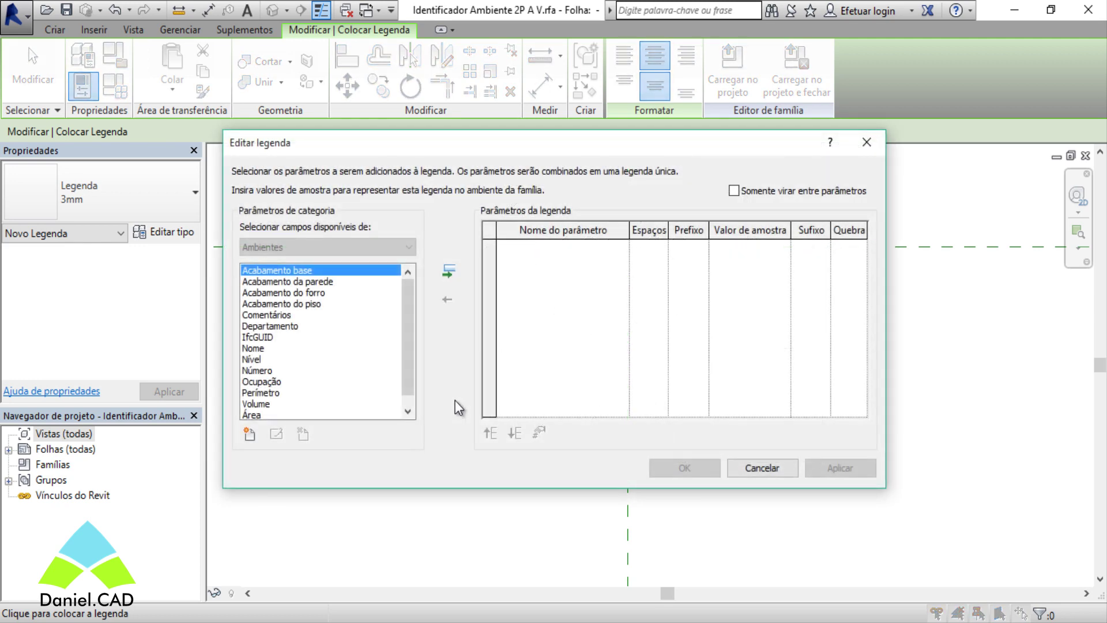
{"action": "left_click", "coordinate": [336, 282]}
{"action": "left_click", "coordinate": [318, 294]}
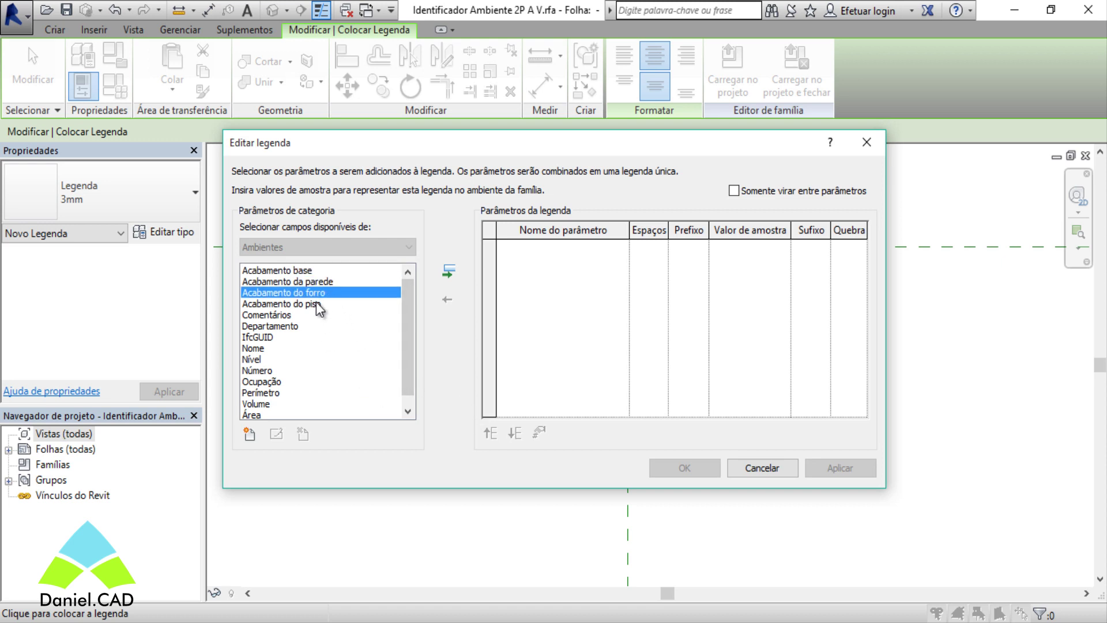
{"action": "left_click", "coordinate": [317, 304]}
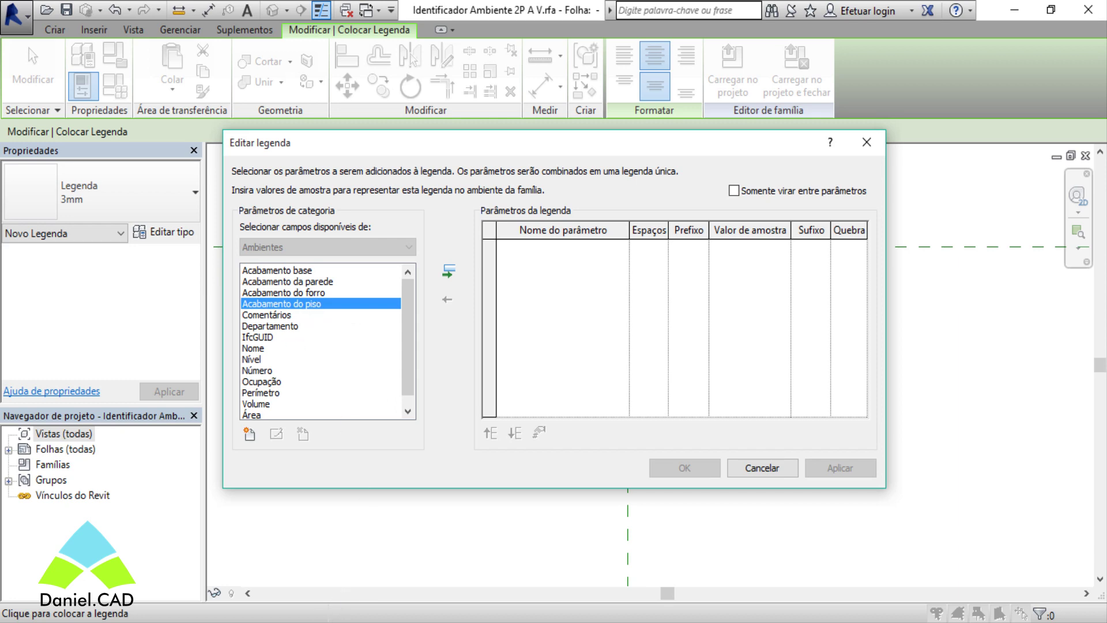
{"action": "key", "text": "alt+Tab"}
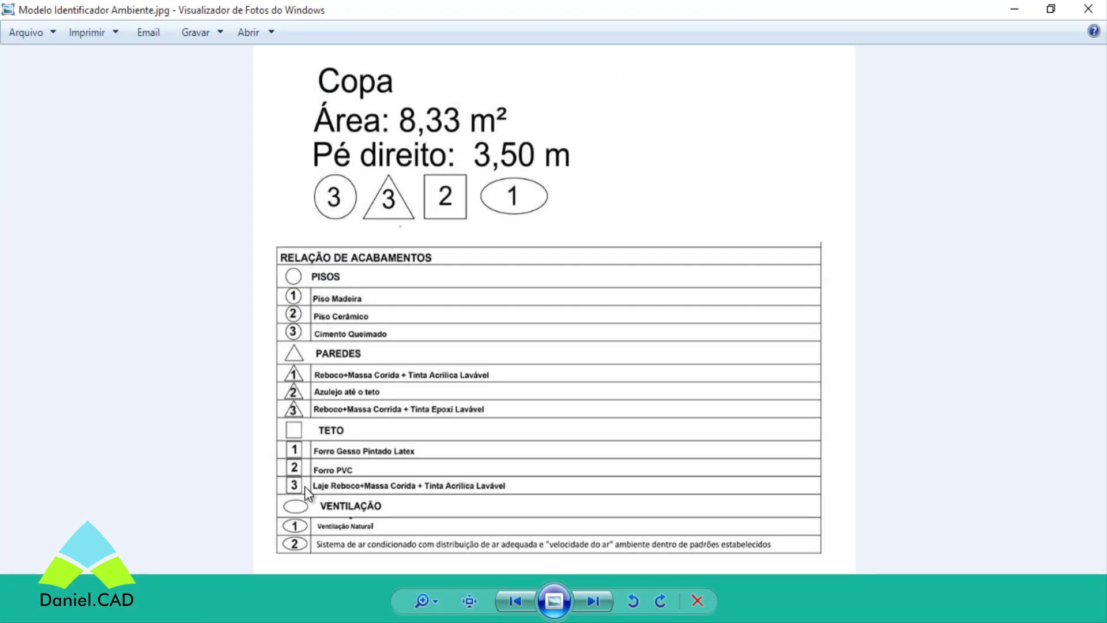
{"action": "key", "text": "alt+Tab"}
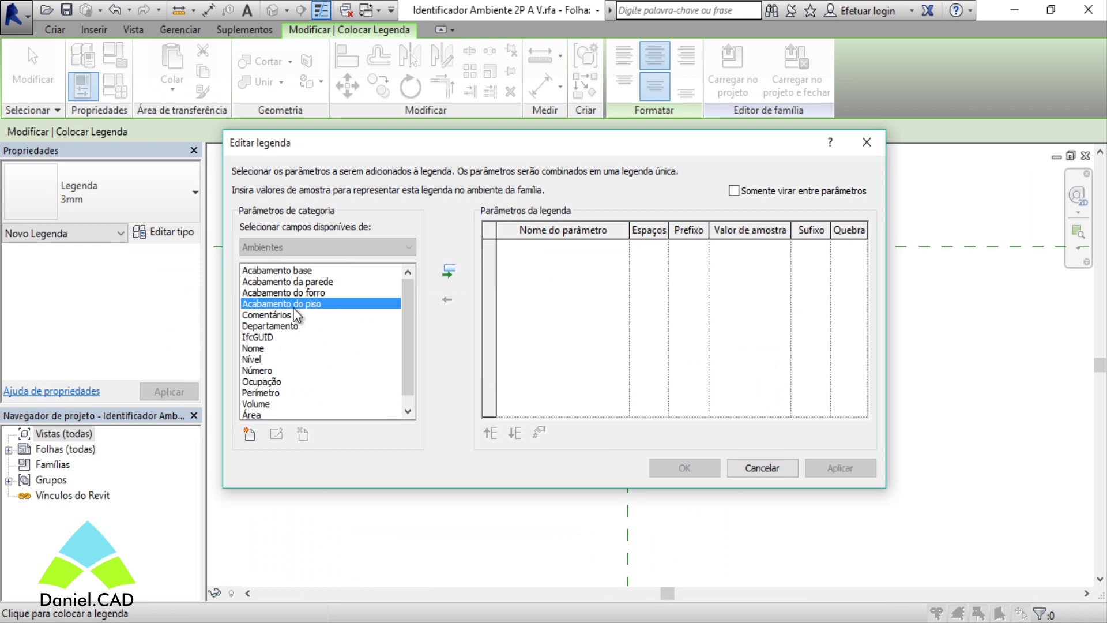
{"action": "left_click", "coordinate": [448, 272]}
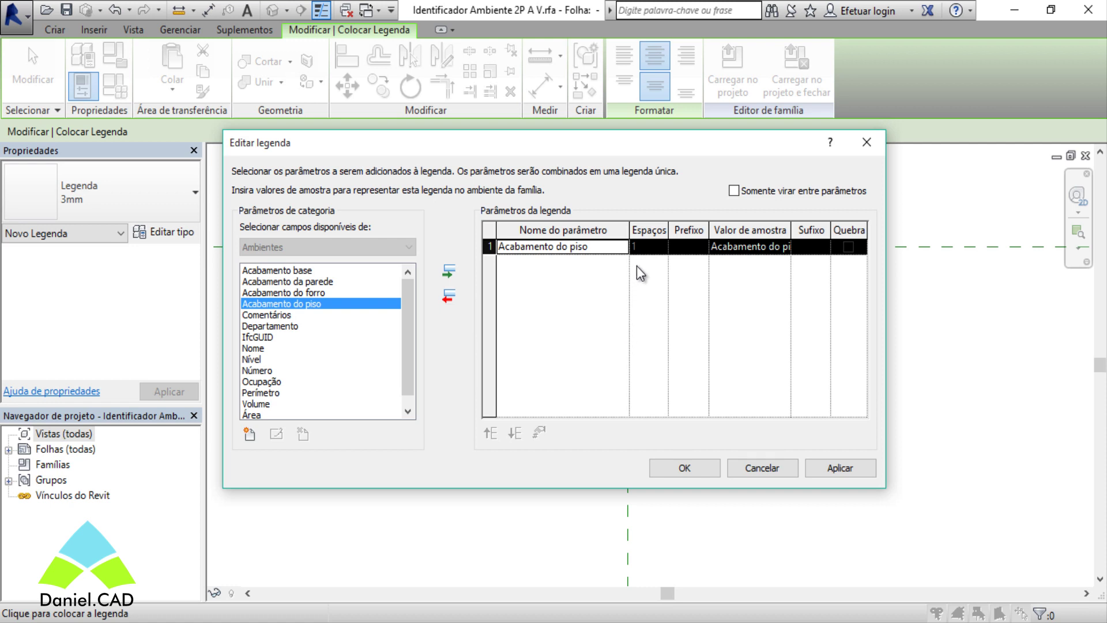
Step: Set the label's sample value to 4 and confirm
{"action": "left_click", "coordinate": [751, 246]}
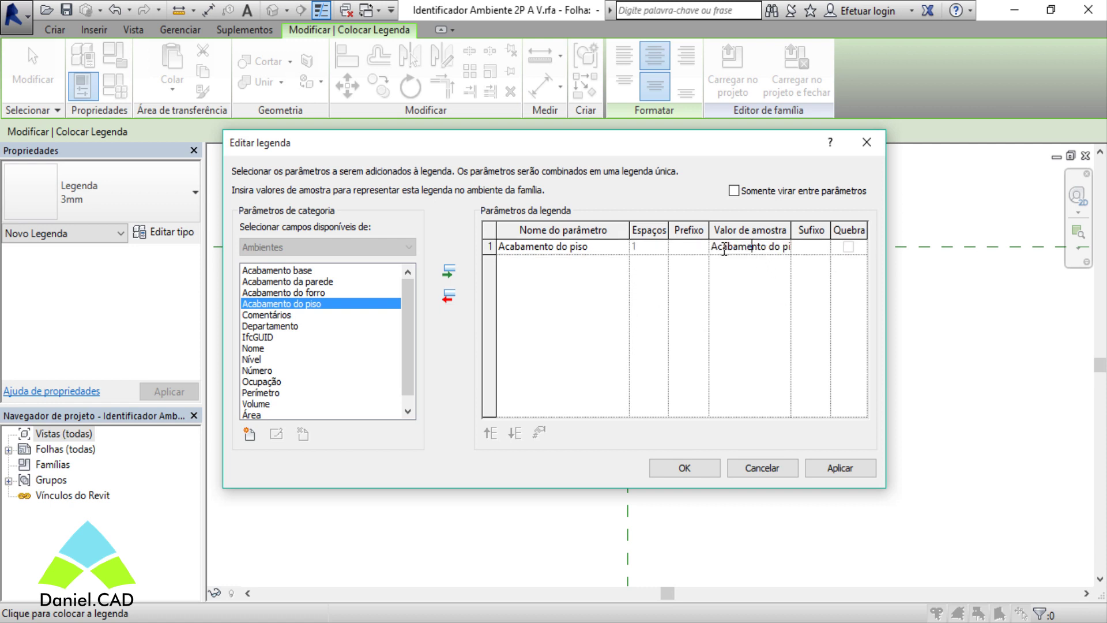
{"action": "left_click_drag", "start_coordinate": [715, 249], "coordinate": [837, 246]}
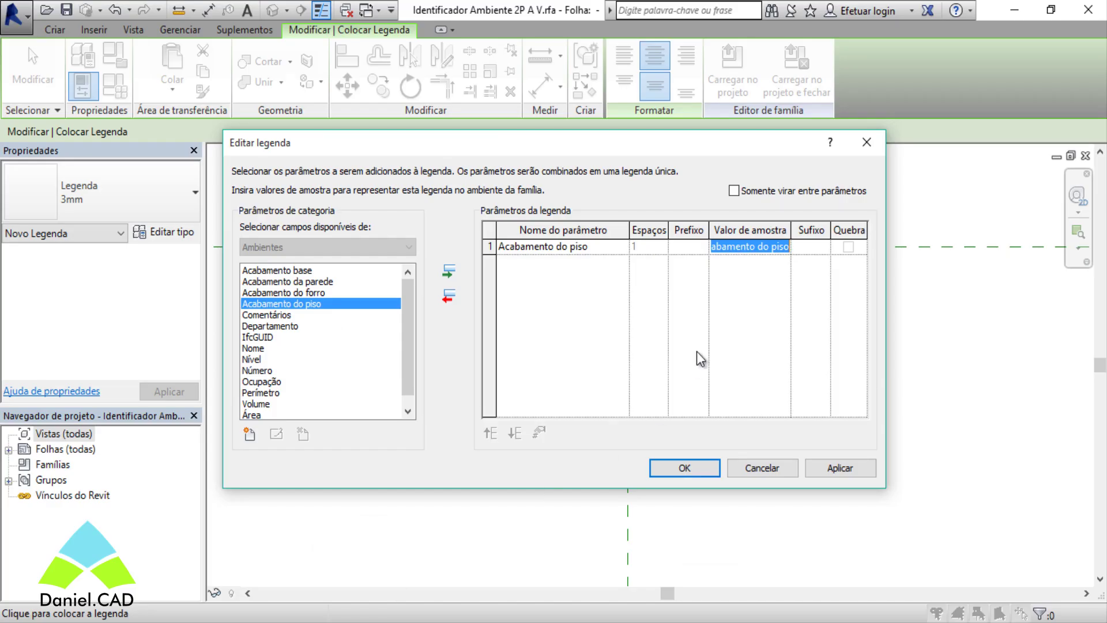
{"action": "type", "text": "4"}
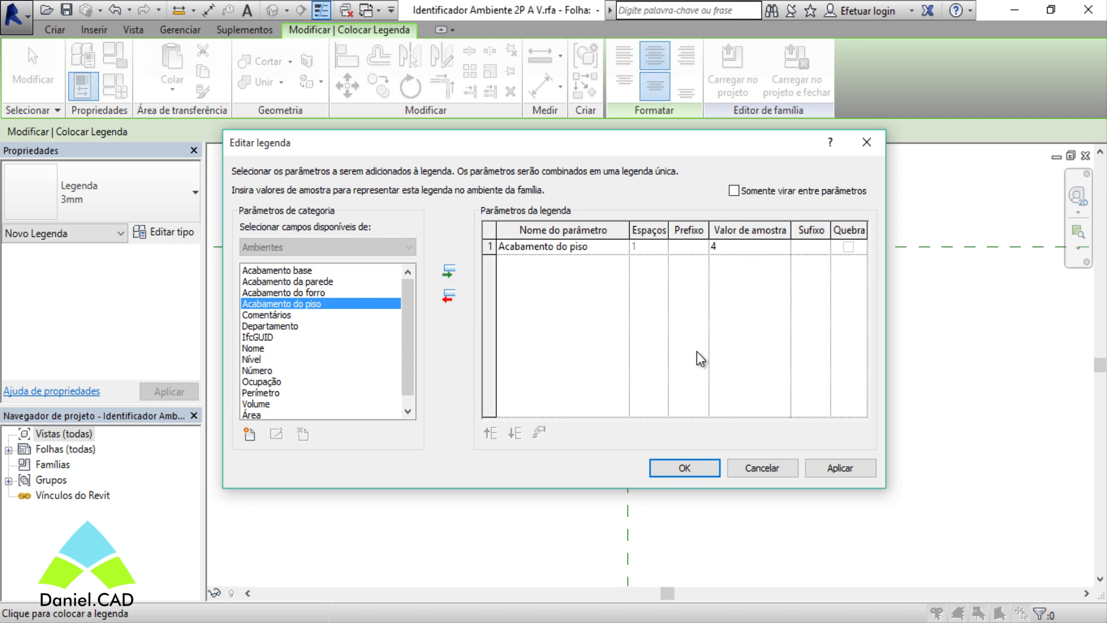
{"action": "left_click", "coordinate": [666, 468]}
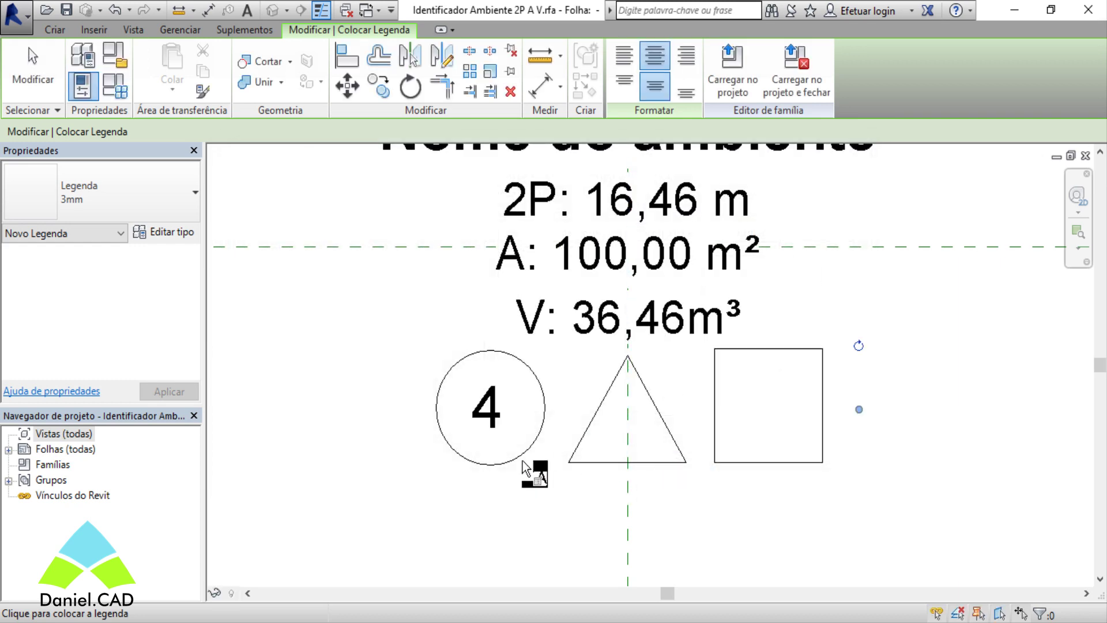
Step: Narrow the 4 label's box to the circle's width and centre it inside the circle
{"action": "key", "text": "Escape"}
{"action": "left_click", "coordinate": [501, 421]}
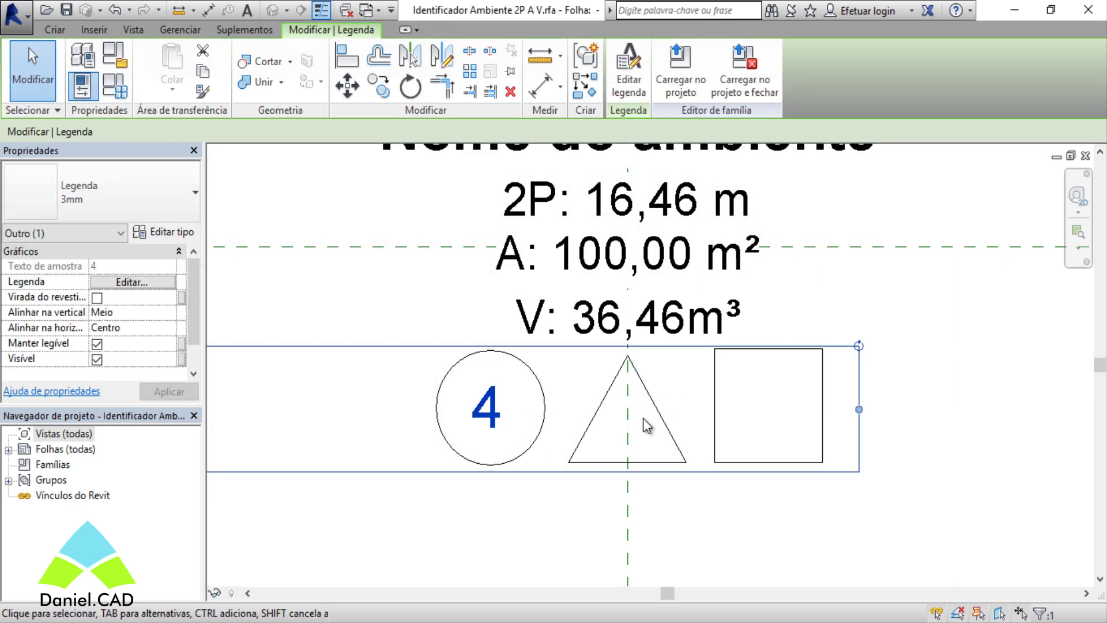
{"action": "middle_click_drag", "start_coordinate": [648, 425], "coordinate": [714, 423]}
{"action": "scroll", "coordinate": [714, 423], "scroll_direction": "down", "scroll_amount": 1}
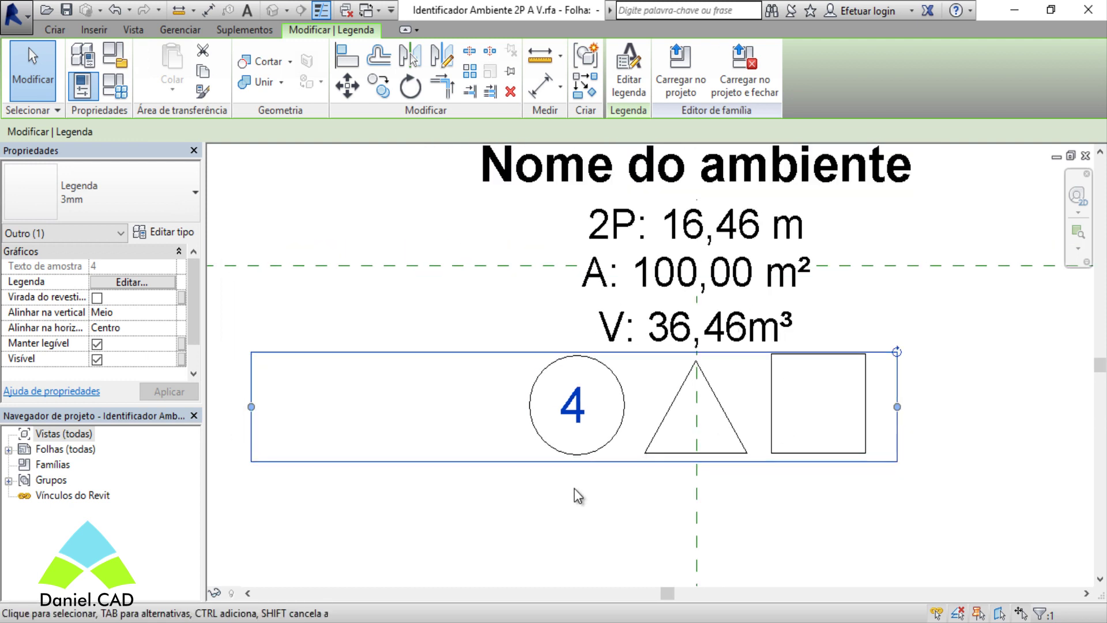
{"action": "left_click_drag", "start_coordinate": [251, 407], "coordinate": [527, 407]}
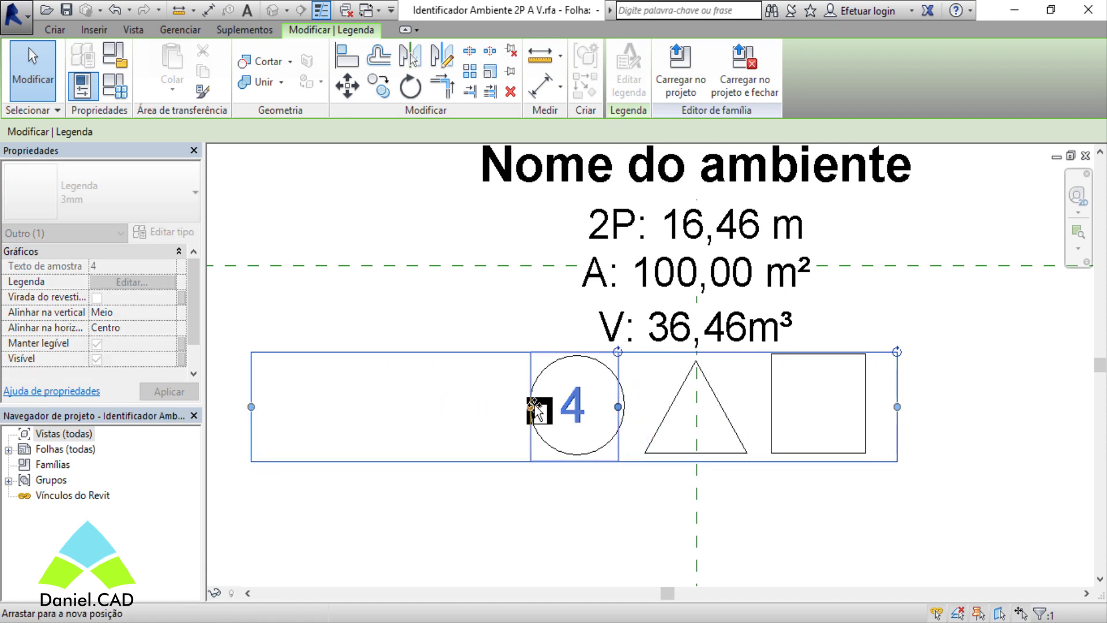
{"action": "left_click_drag", "start_coordinate": [529, 408], "coordinate": [552, 406]}
{"action": "scroll", "coordinate": [578, 407], "scroll_direction": "up", "scroll_amount": 1}
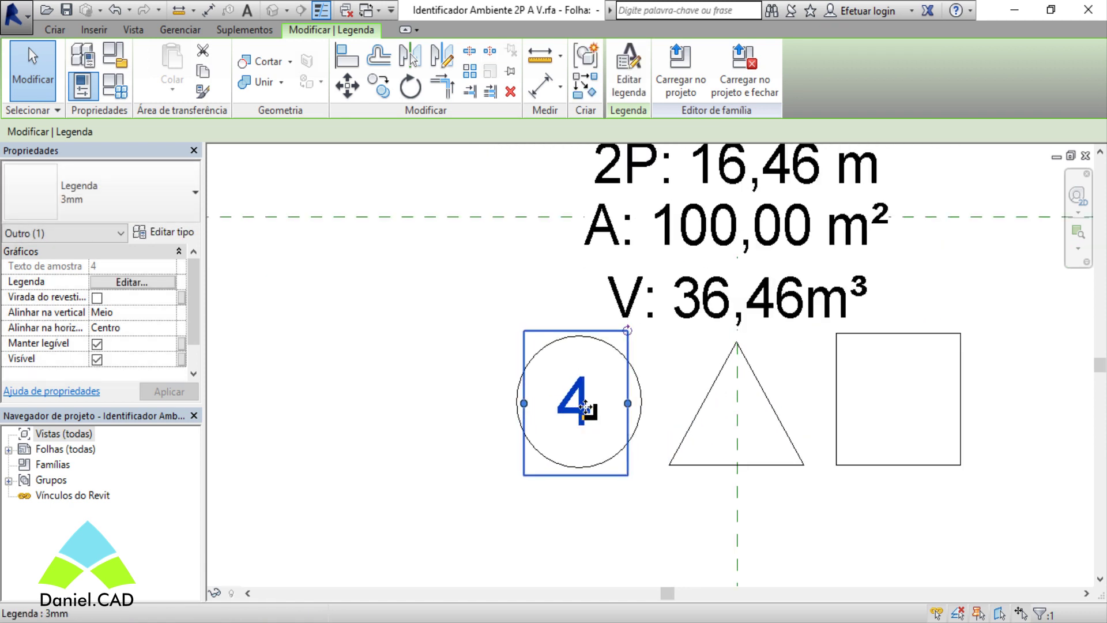
{"action": "mouse_move", "coordinate": [603, 409]}
{"action": "left_mouse_down"}
{"action": "mouse_move", "coordinate": [585, 412]}
{"action": "mouse_move", "coordinate": [626, 414]}
{"action": "left_mouse_up"}
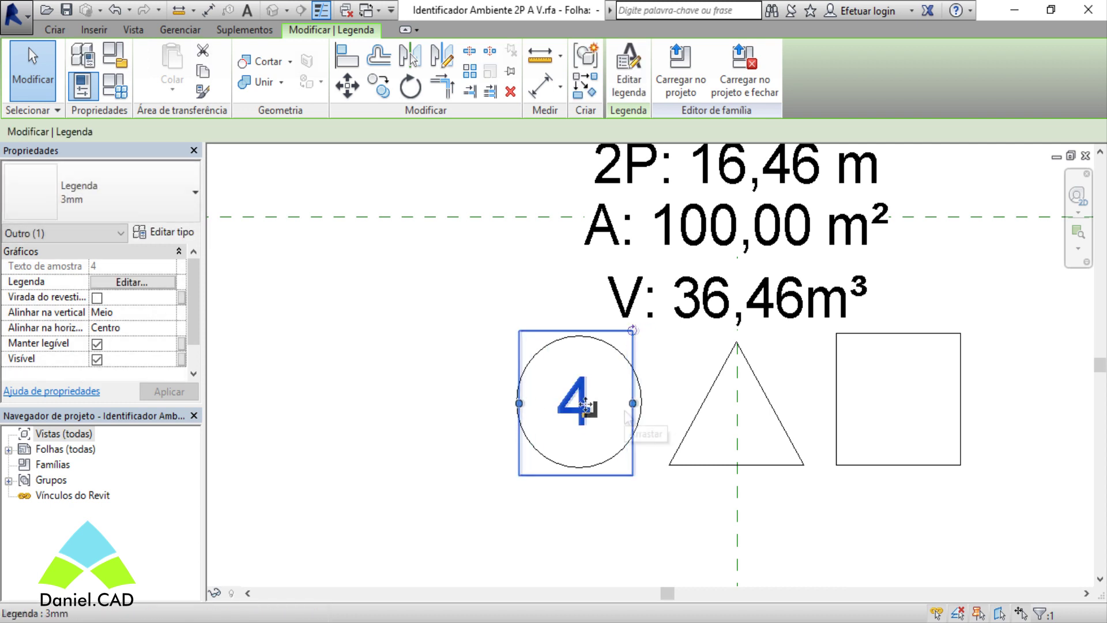
{"action": "left_click", "coordinate": [650, 512]}
{"action": "middle_click_drag", "start_coordinate": [653, 505], "coordinate": [628, 490]}
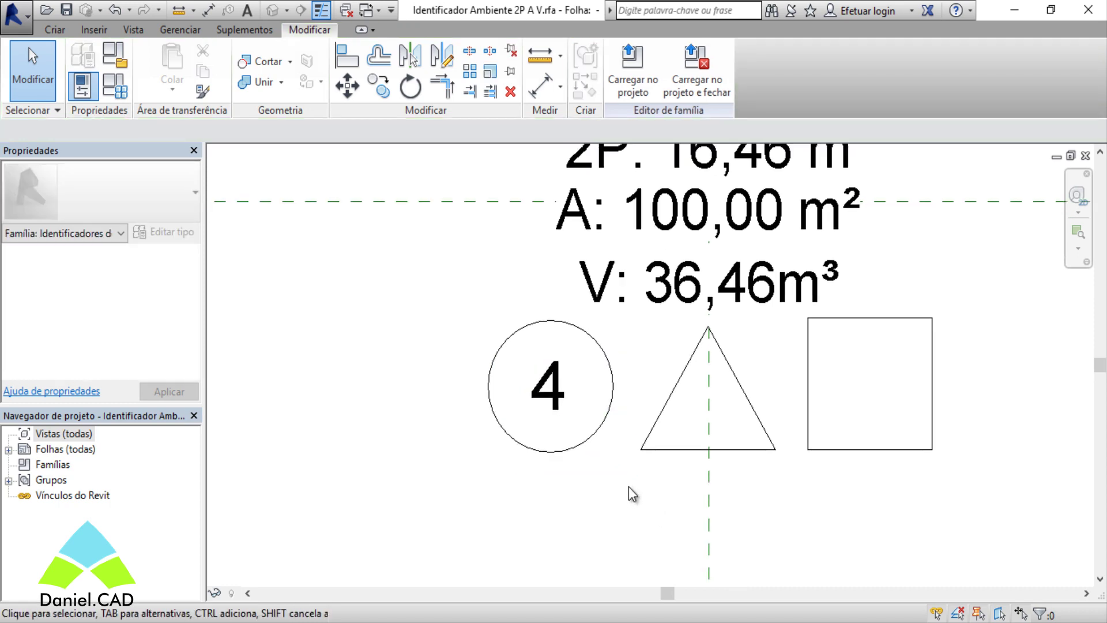
Step: Place an Acabamento da parede label at the triangle's centre with sample value 2
{"action": "key", "text": "alt+Tab"}
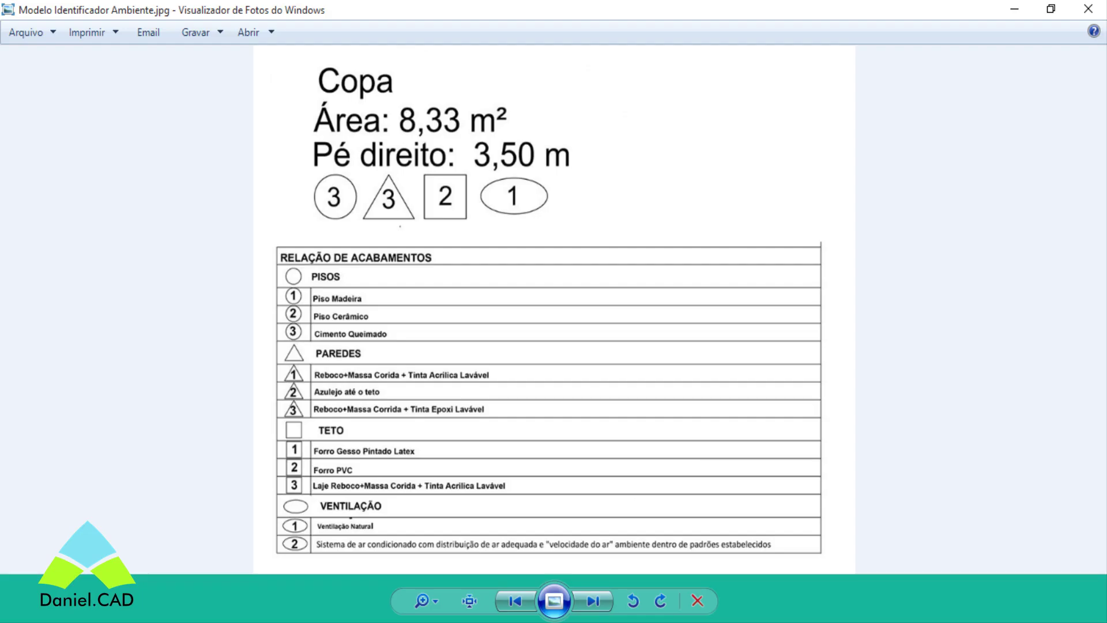
{"action": "key", "text": "alt+Tab"}
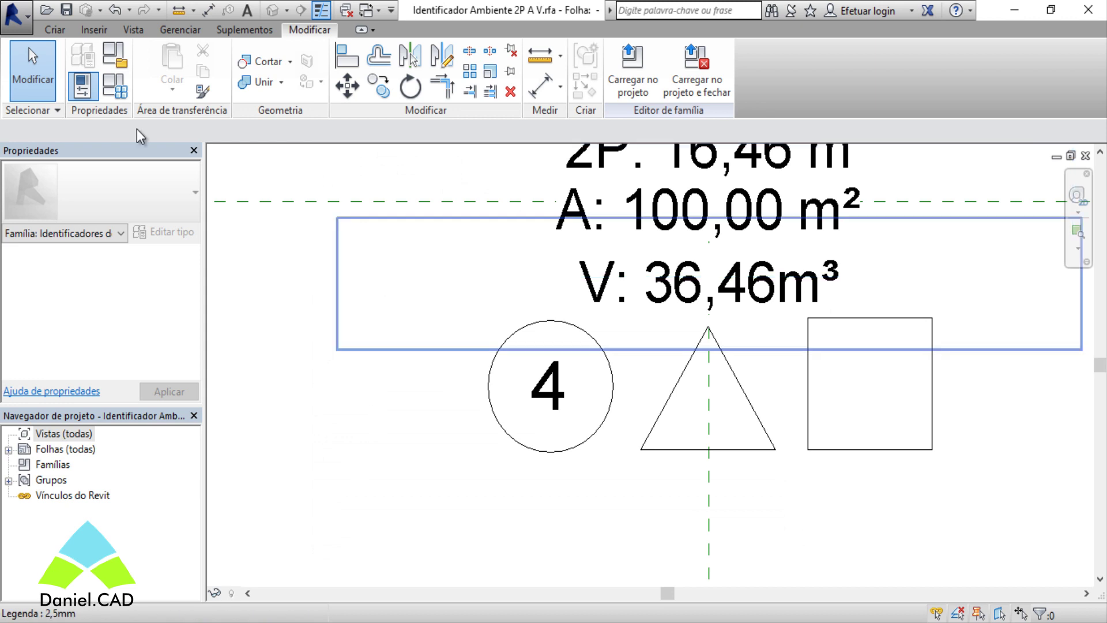
{"action": "left_click", "coordinate": [61, 30]}
{"action": "left_click", "coordinate": [675, 68]}
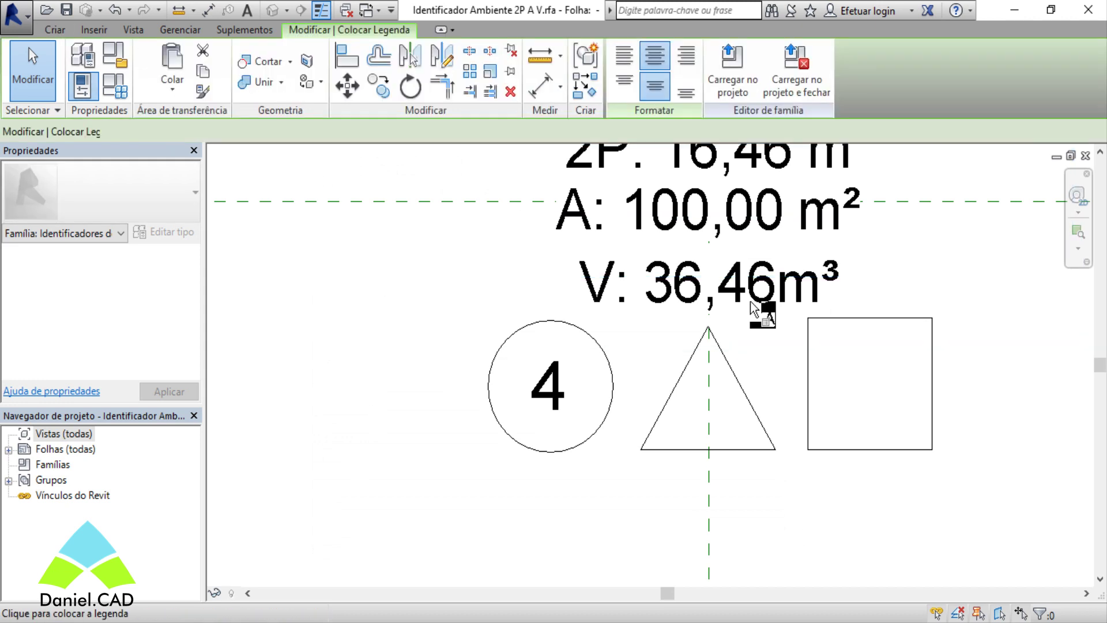
{"action": "left_click", "coordinate": [708, 389]}
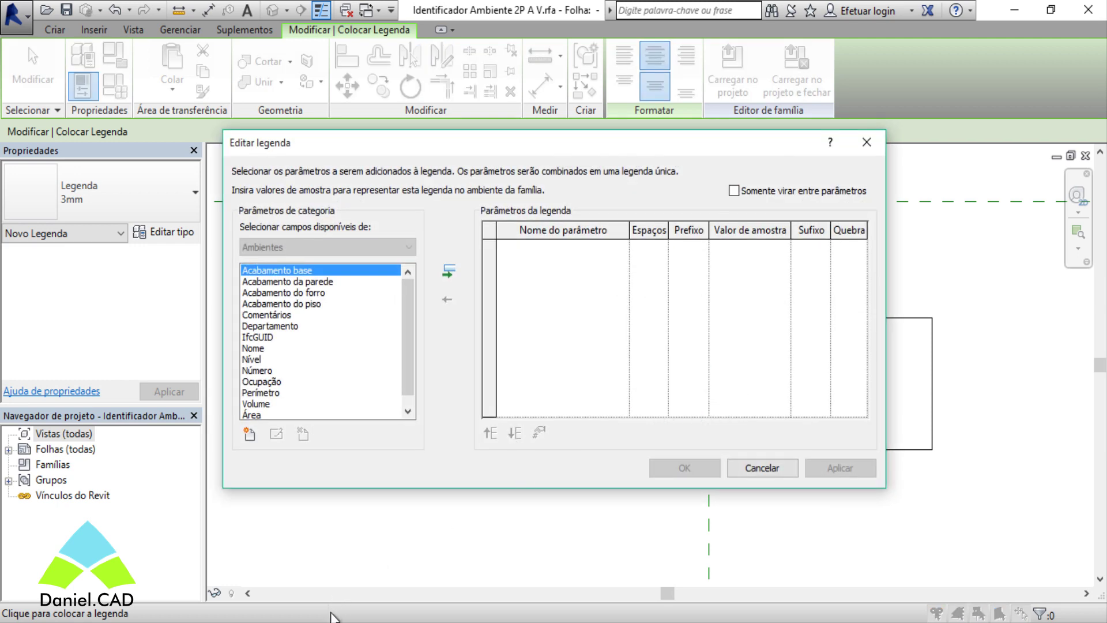
{"action": "left_click", "coordinate": [317, 283]}
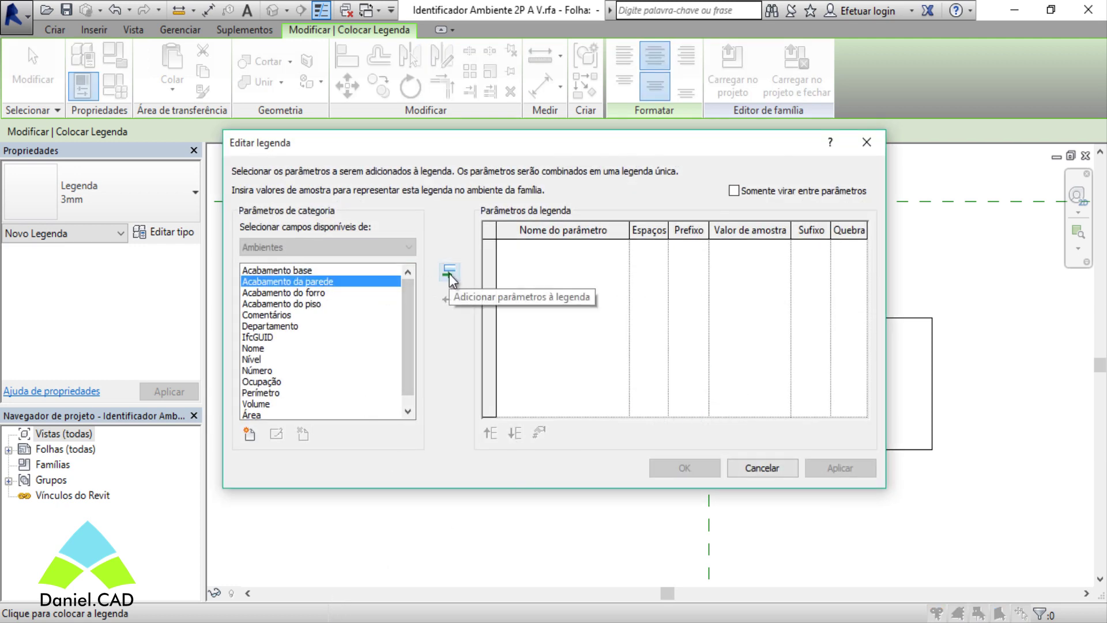
{"action": "left_click", "coordinate": [449, 271]}
{"action": "left_click", "coordinate": [753, 251]}
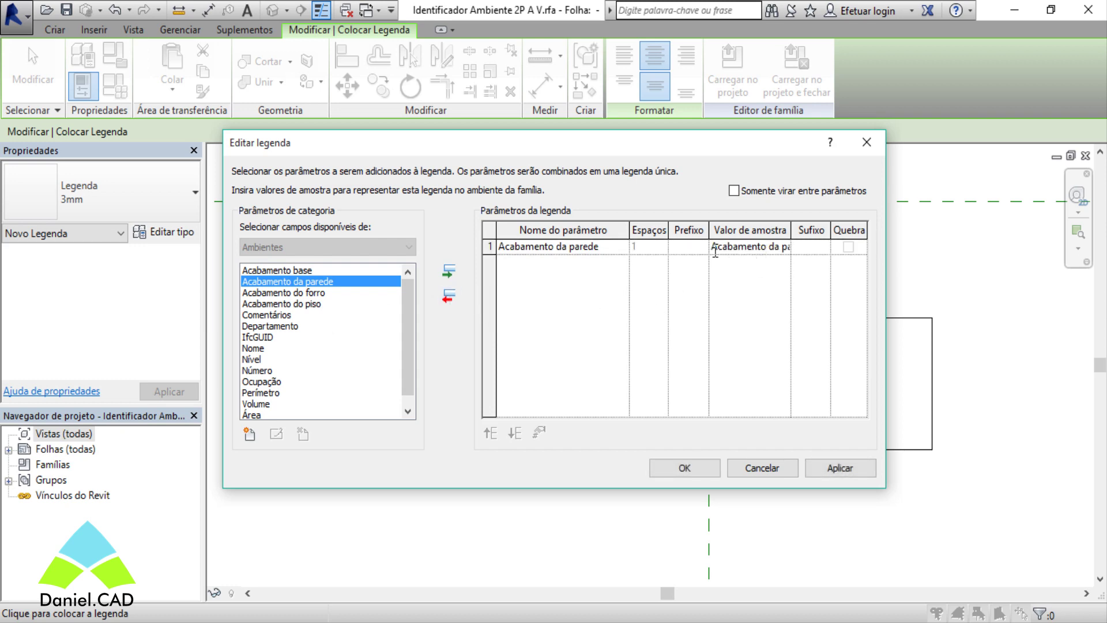
{"action": "left_click_drag", "start_coordinate": [713, 246], "coordinate": [882, 254]}
{"action": "key", "text": "BackSpace"}
{"action": "type", "text": "2"}
{"action": "left_click", "coordinate": [703, 472]}
Step: Narrow the 2 label's box and keep it centred inside the triangle
{"action": "key", "text": "Escape"}
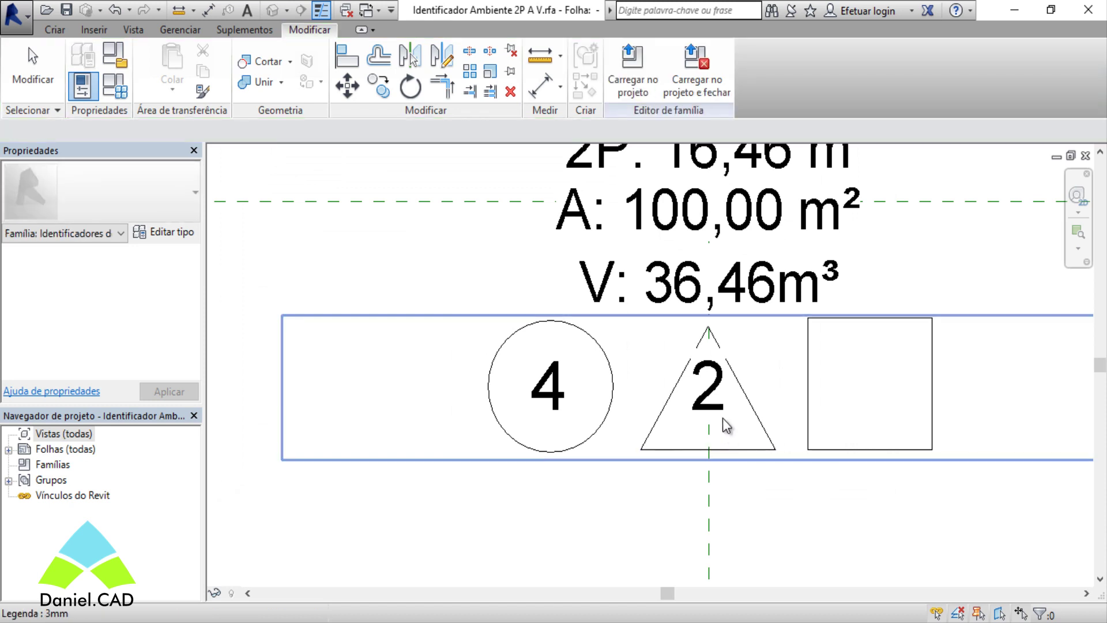
{"action": "key", "text": "Down"}
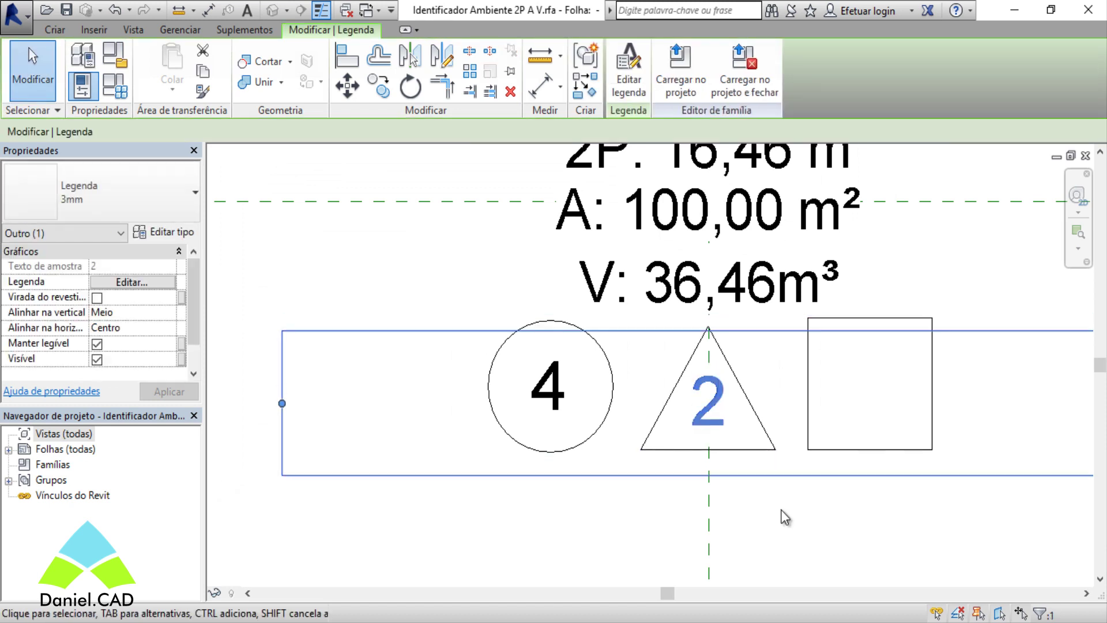
{"action": "key", "text": "Up"}
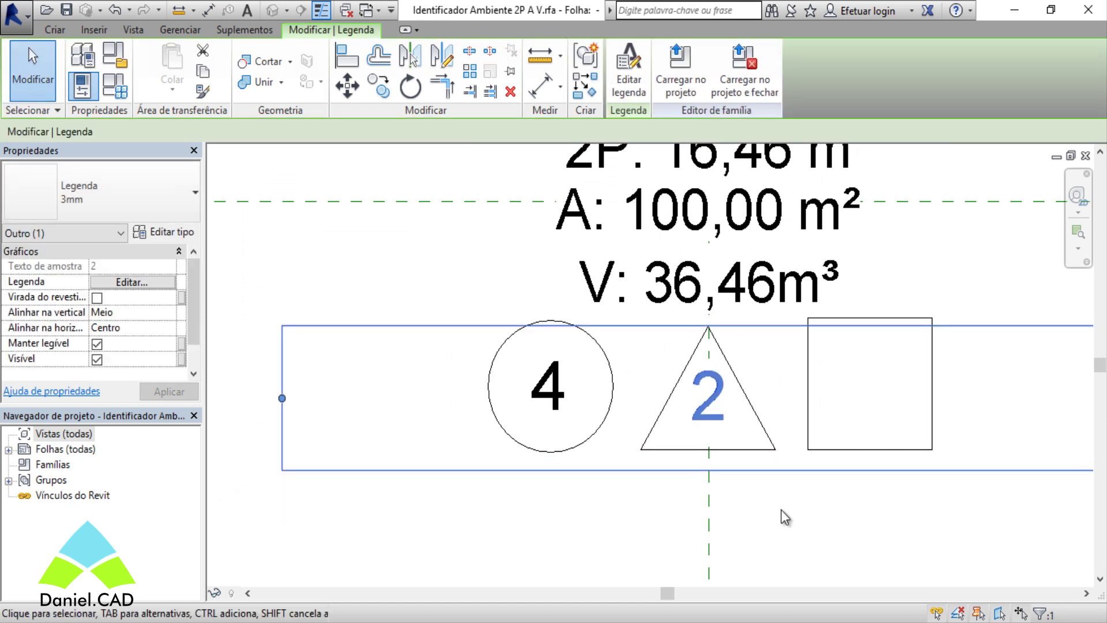
{"action": "left_click_drag", "start_coordinate": [282, 397], "coordinate": [670, 399]}
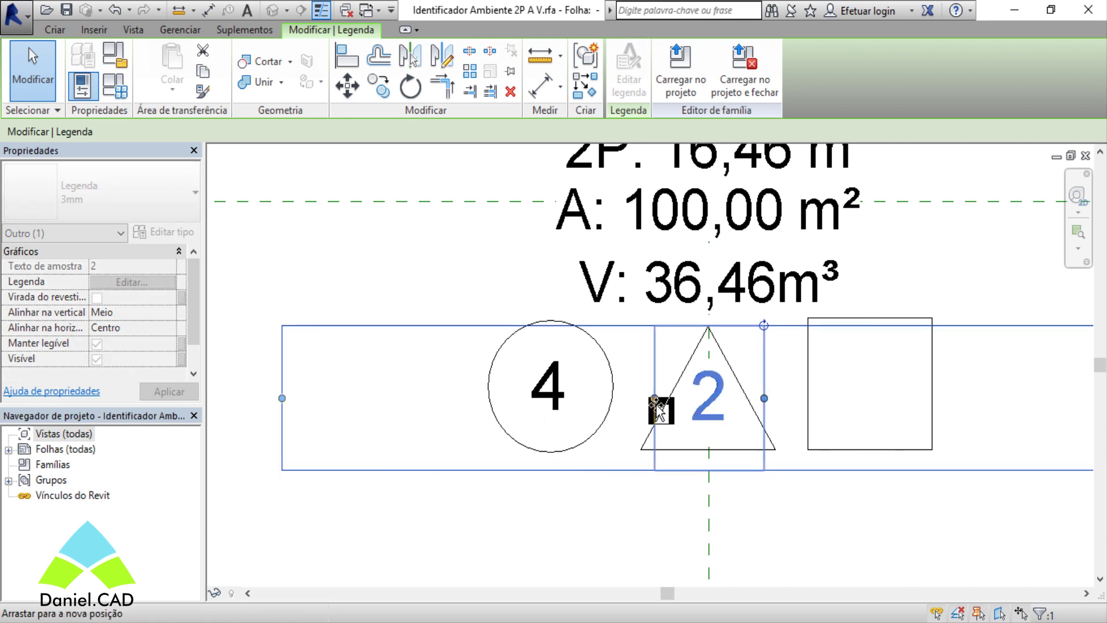
{"action": "left_click", "coordinate": [764, 485]}
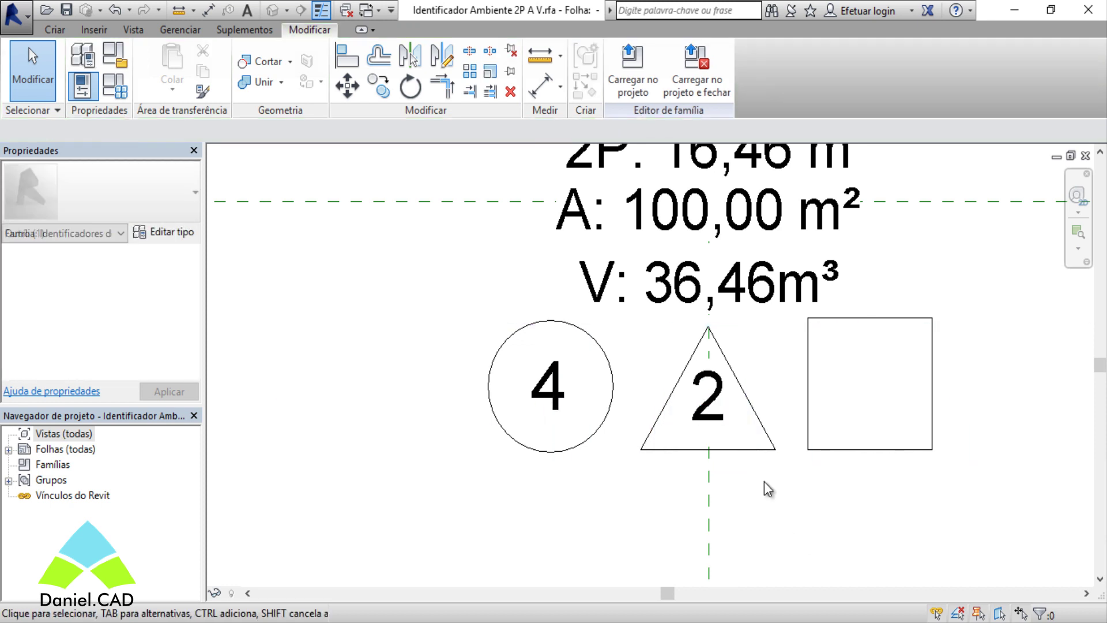
{"action": "left_click", "coordinate": [718, 407]}
{"action": "key", "text": "Up"}
{"action": "key", "text": "Up"}
{"action": "key", "text": "Up"}
{"action": "key", "text": "Up"}
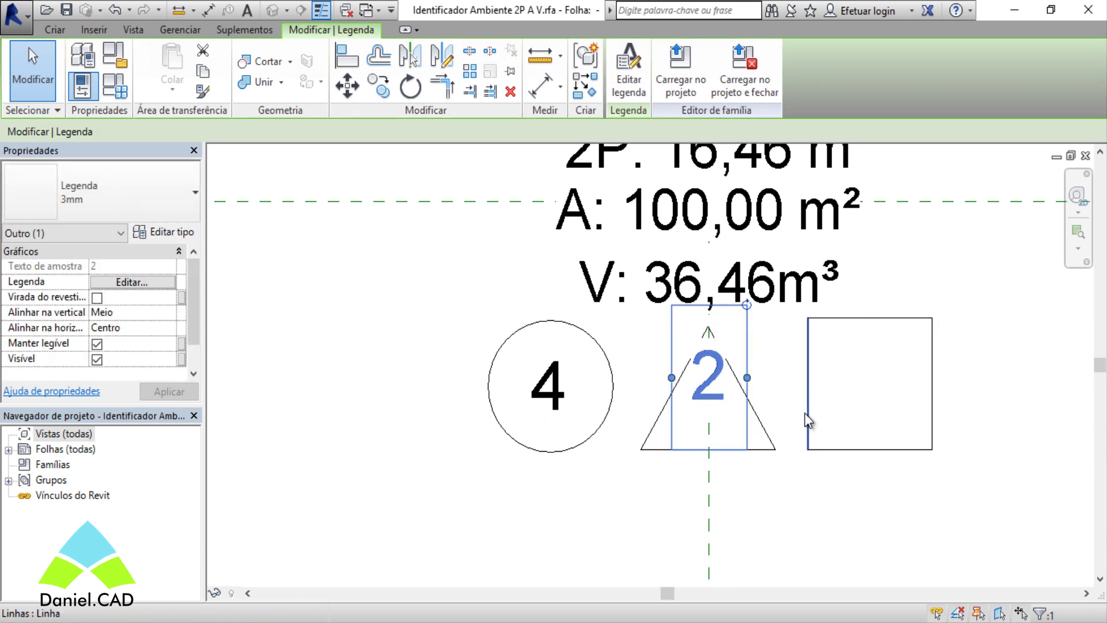
{"action": "left_click", "coordinate": [804, 509]}
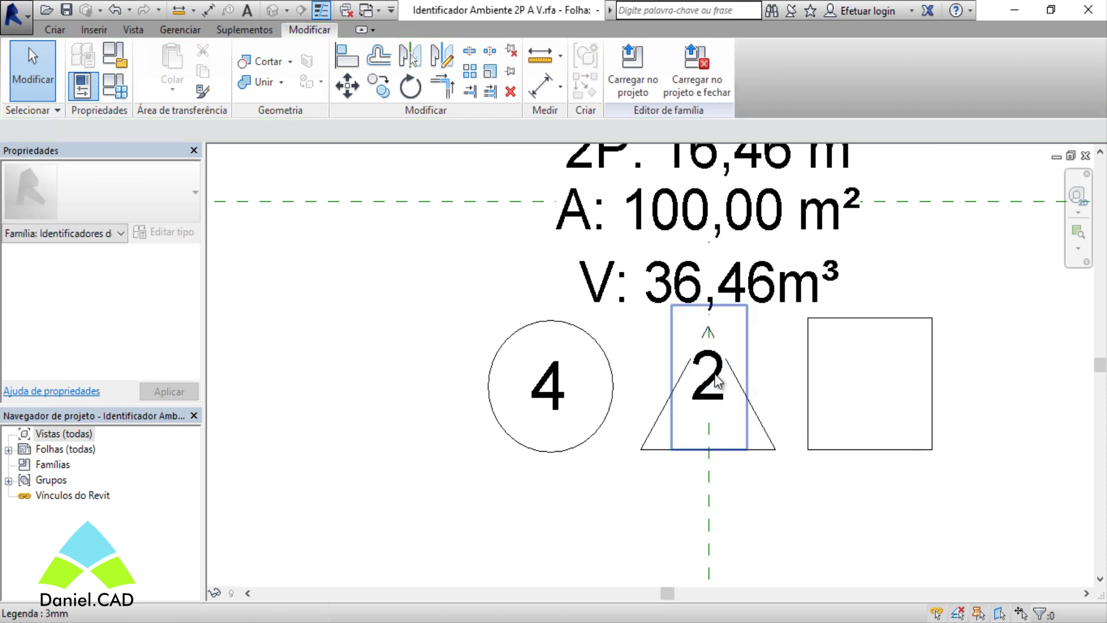
{"action": "left_click", "coordinate": [743, 416]}
{"action": "key", "text": "ctrl+z"}
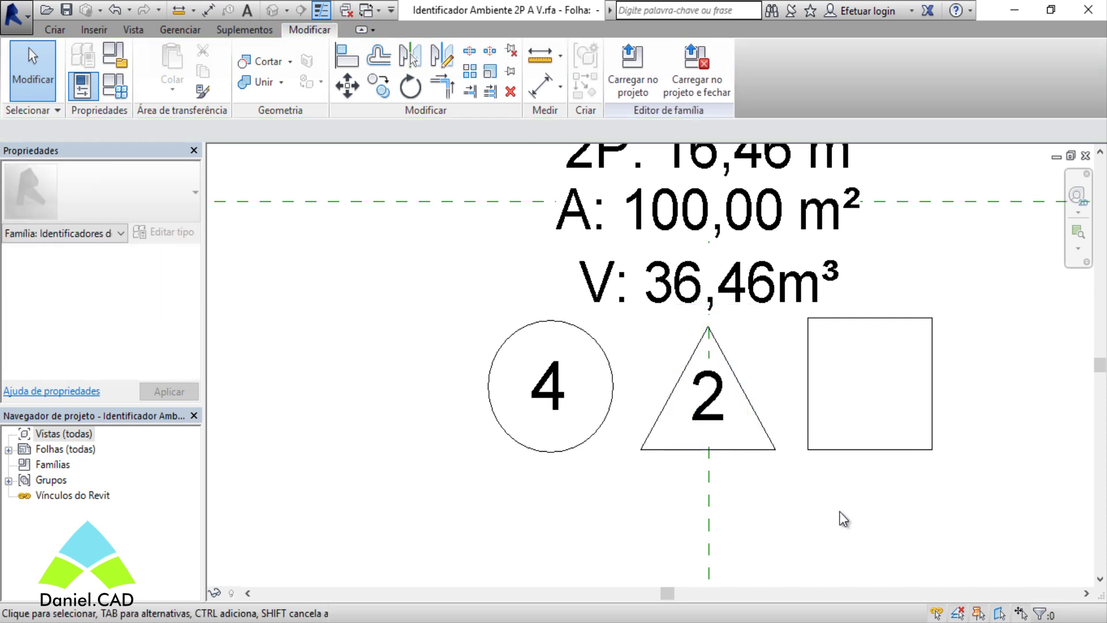
Step: Nudge the circle and its 4 label one step down and right
{"action": "left_click_drag", "start_coordinate": [612, 491], "coordinate": [501, 388]}
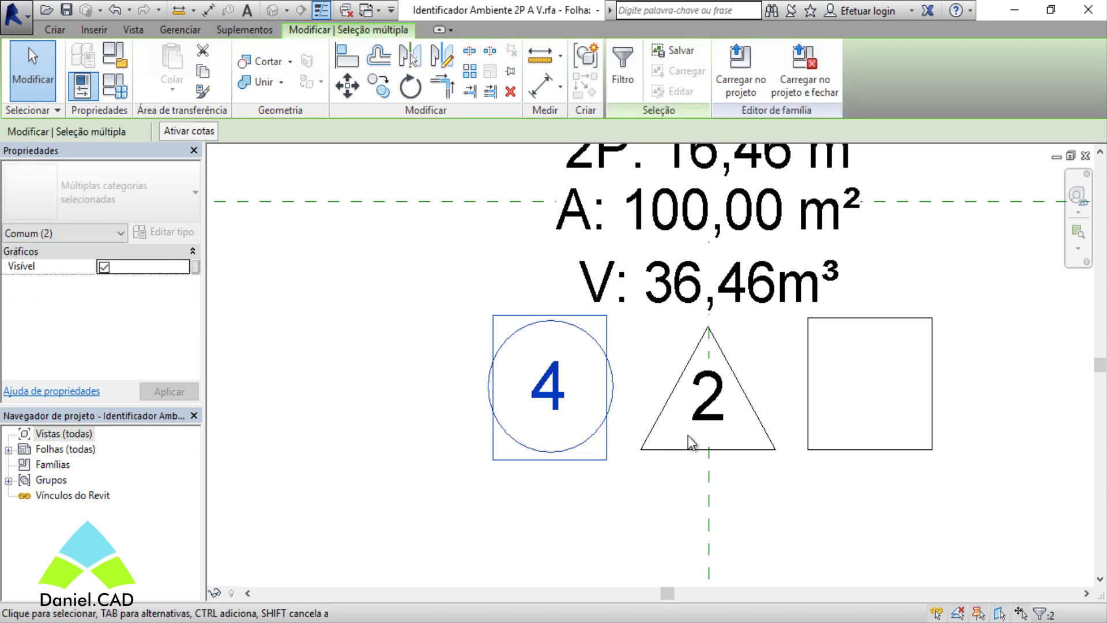
{"action": "key", "text": "Down"}
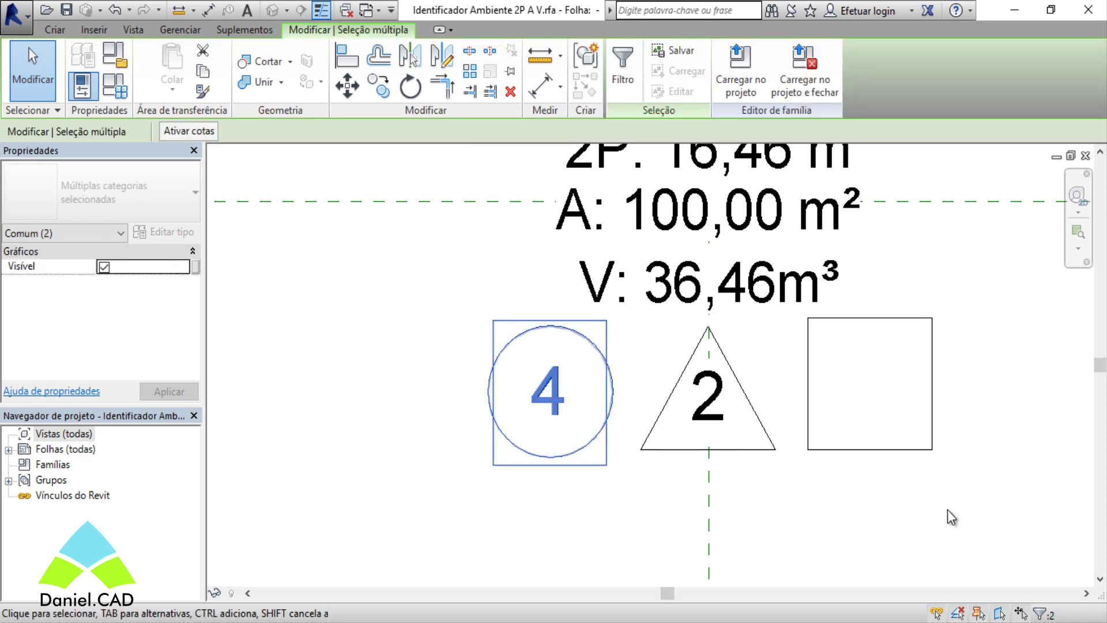
{"action": "key", "text": "Right"}
{"action": "key", "text": "Escape"}
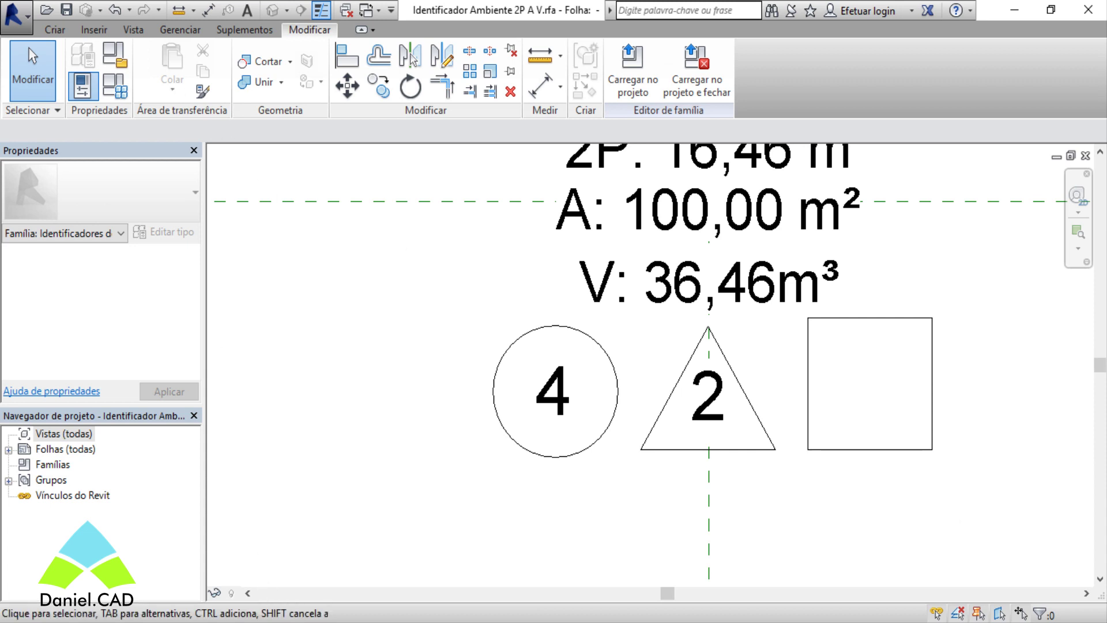
Step: Place an Acabamento do forro label with sample value 6 at the square's centre
{"action": "left_click", "coordinate": [61, 30]}
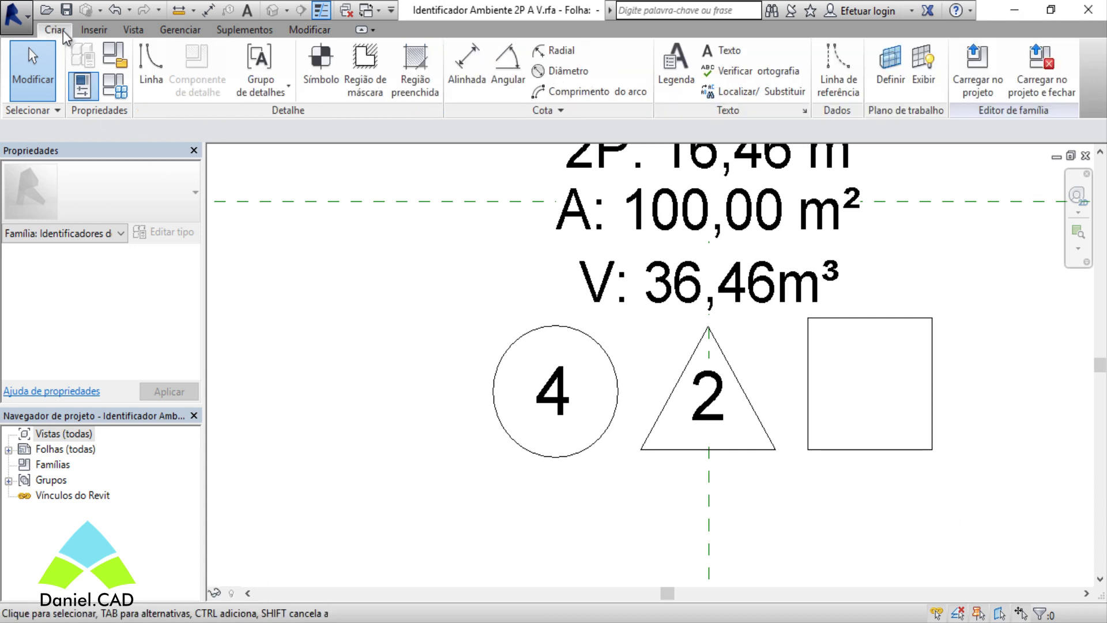
{"action": "left_click", "coordinate": [685, 97]}
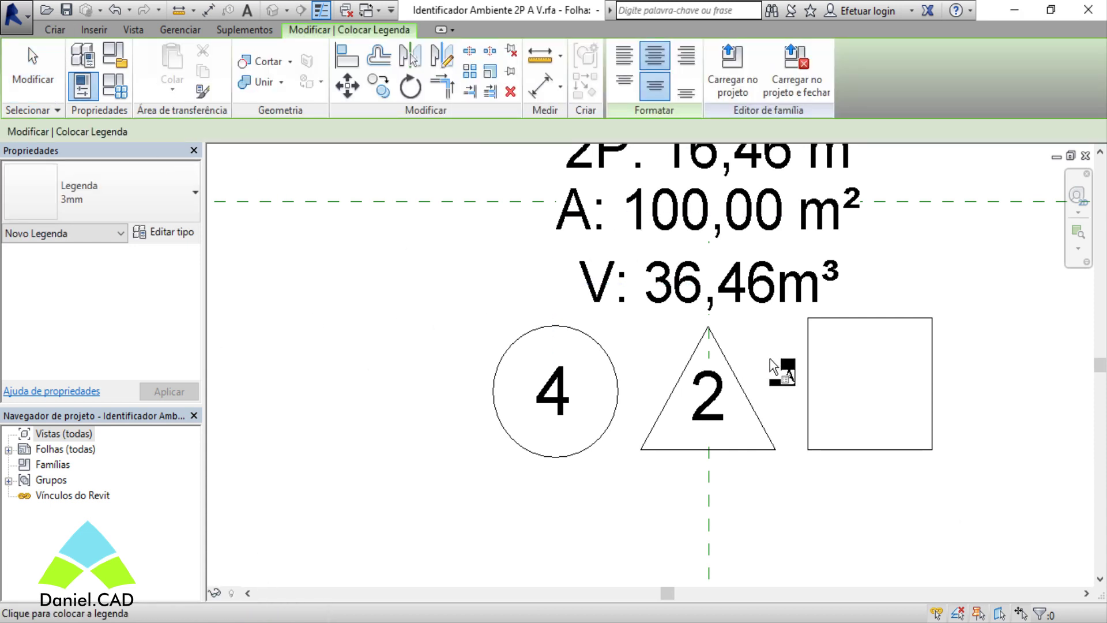
{"action": "left_click", "coordinate": [868, 390]}
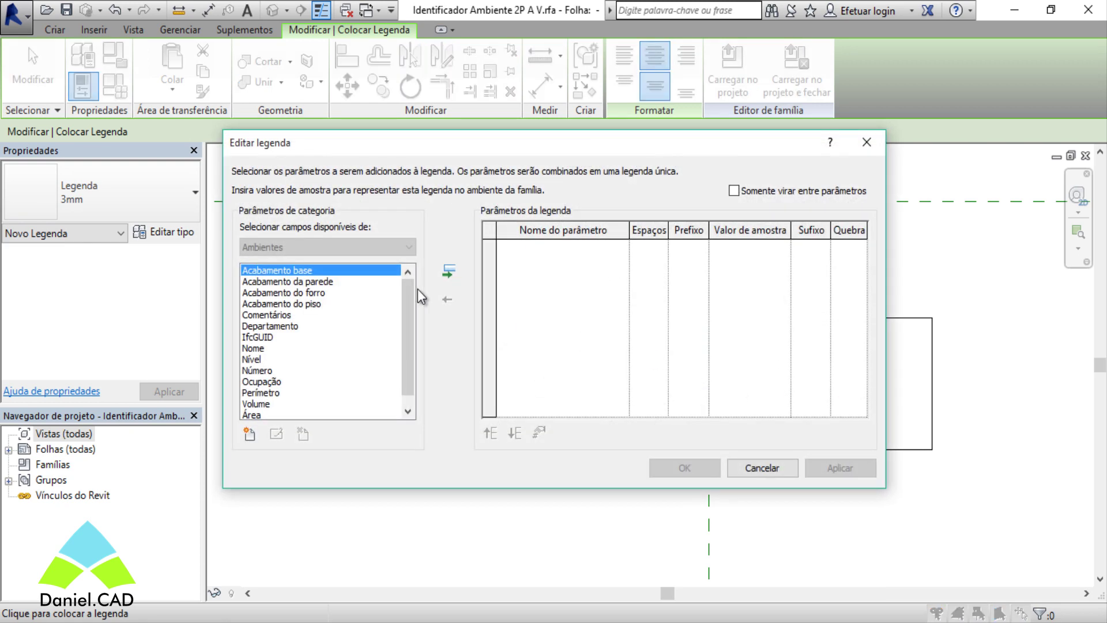
{"action": "left_click", "coordinate": [315, 294]}
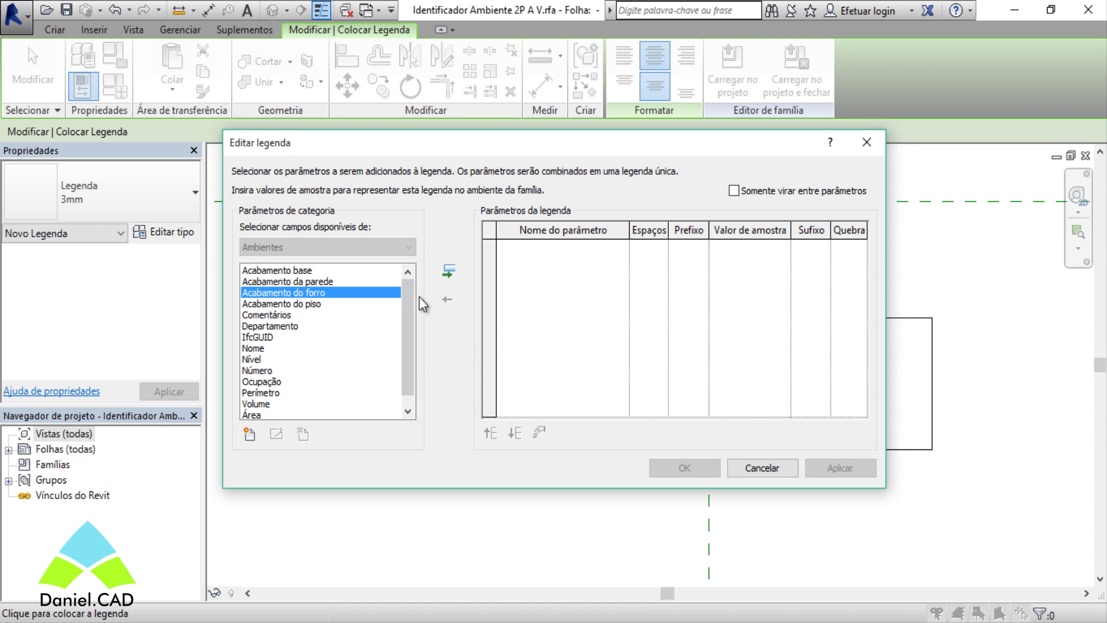
{"action": "mouse_move", "coordinate": [406, 303]}
{"action": "left_mouse_down"}
{"action": "mouse_move", "coordinate": [406, 330]}
{"action": "mouse_move", "coordinate": [406, 295]}
{"action": "left_mouse_up"}
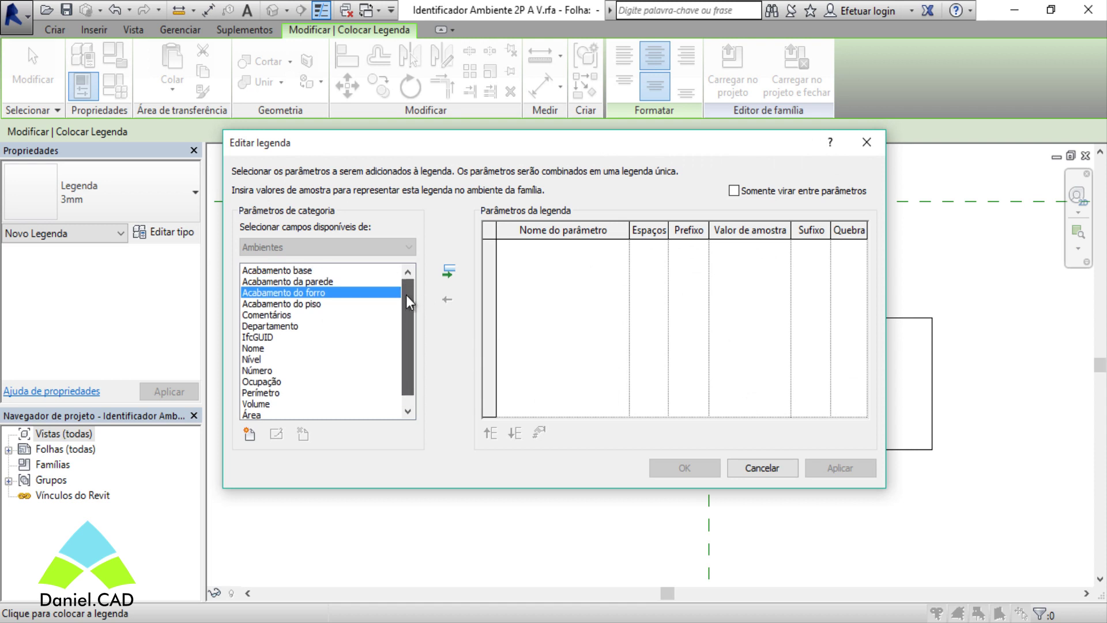
{"action": "left_click", "coordinate": [451, 268]}
{"action": "left_click", "coordinate": [733, 247]}
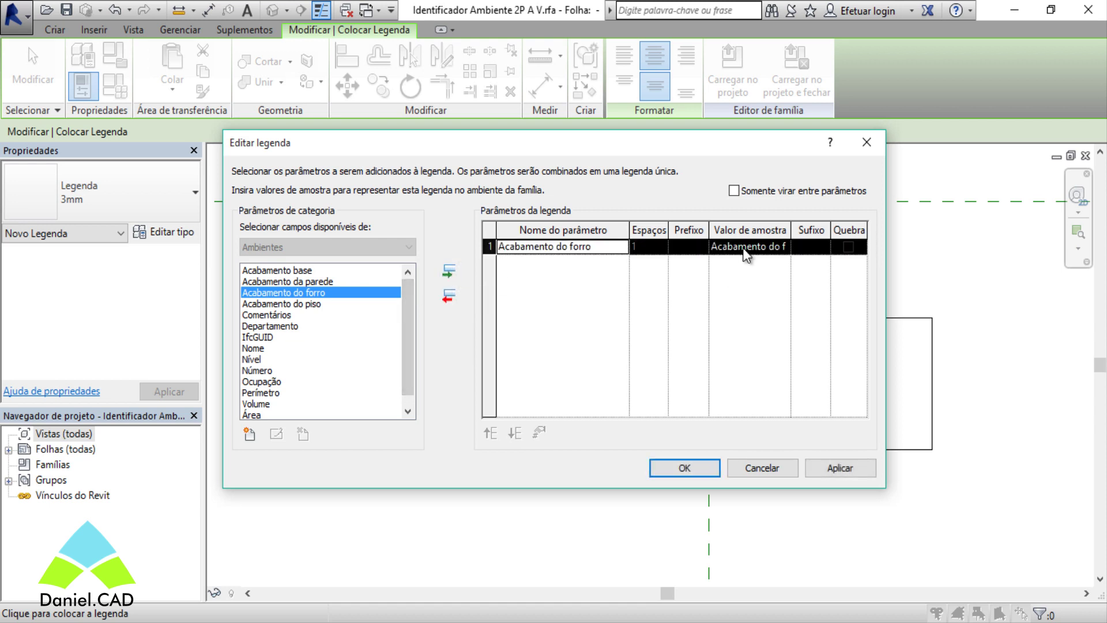
{"action": "left_click_drag", "start_coordinate": [713, 246], "coordinate": [856, 253]}
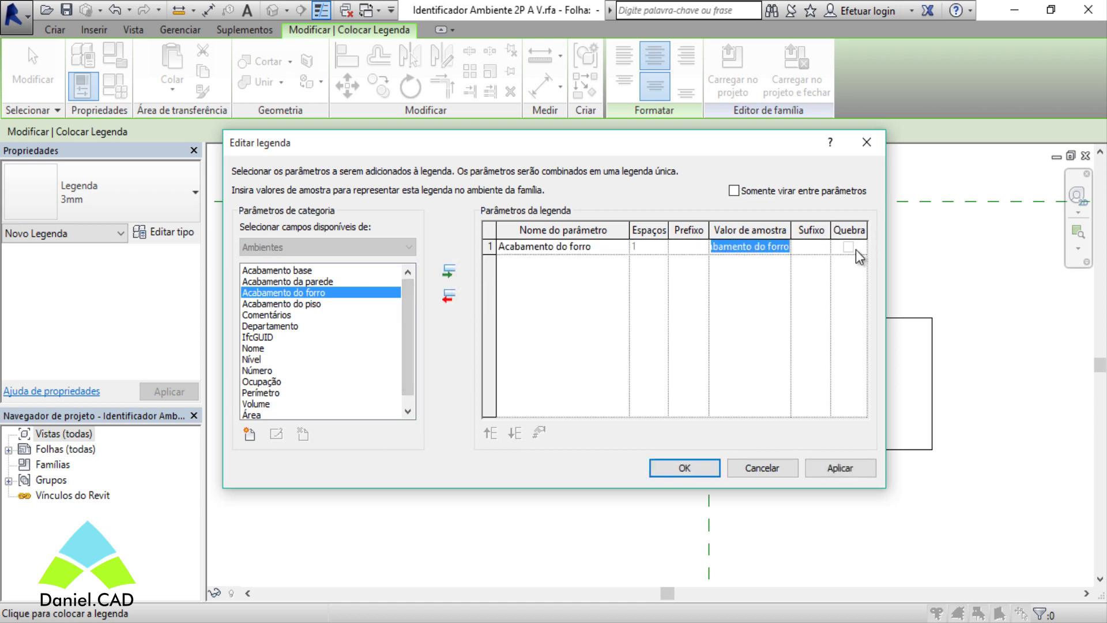
{"action": "left_click", "coordinate": [696, 469]}
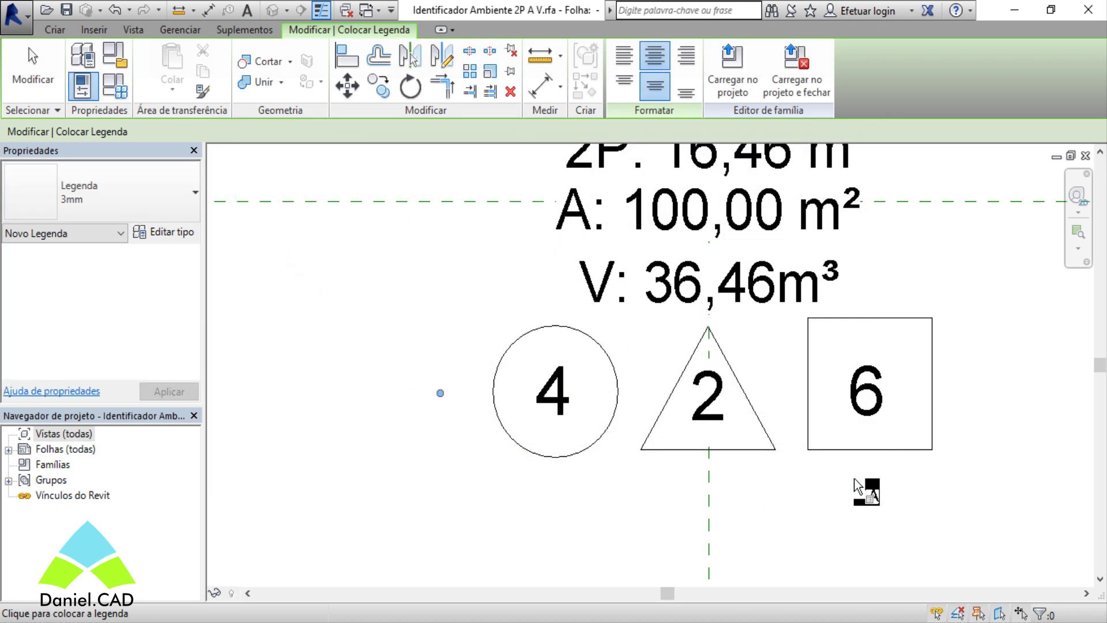
Step: Narrow the 6 label's box around the number and nudge it inside the square
{"action": "key", "text": "Escape"}
{"action": "left_click", "coordinate": [870, 410]}
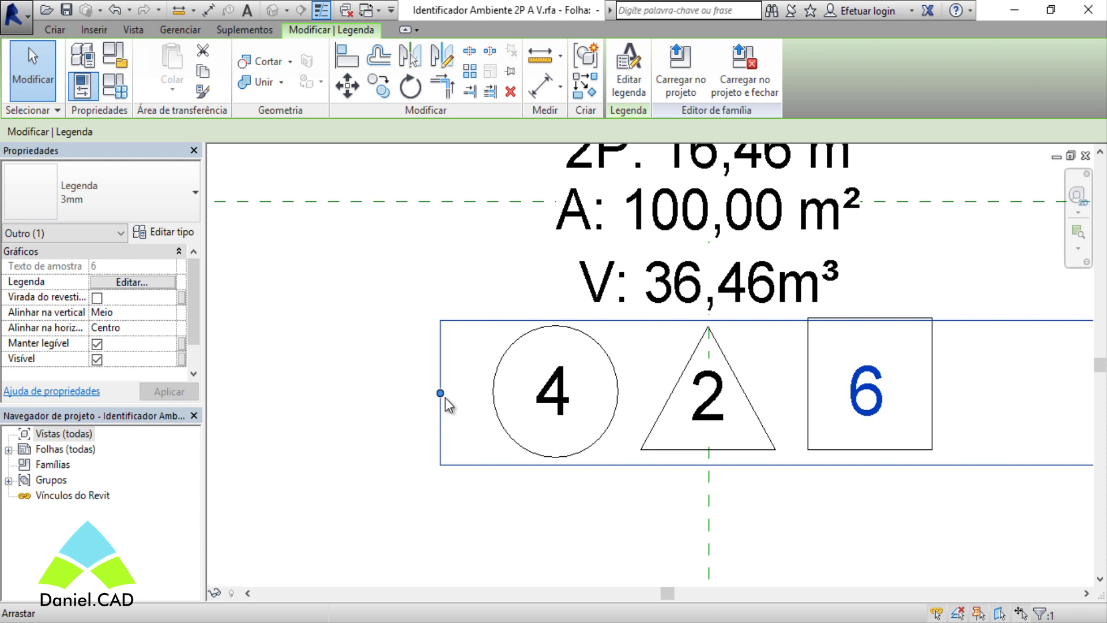
{"action": "left_click_drag", "start_coordinate": [445, 397], "coordinate": [869, 405]}
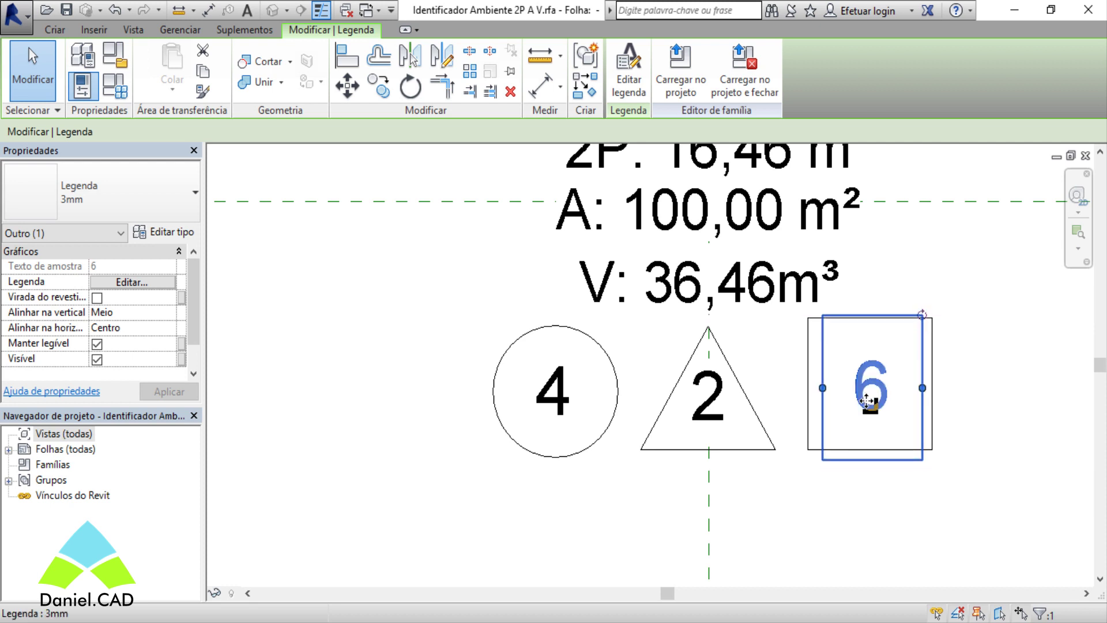
{"action": "key", "text": "Escape"}
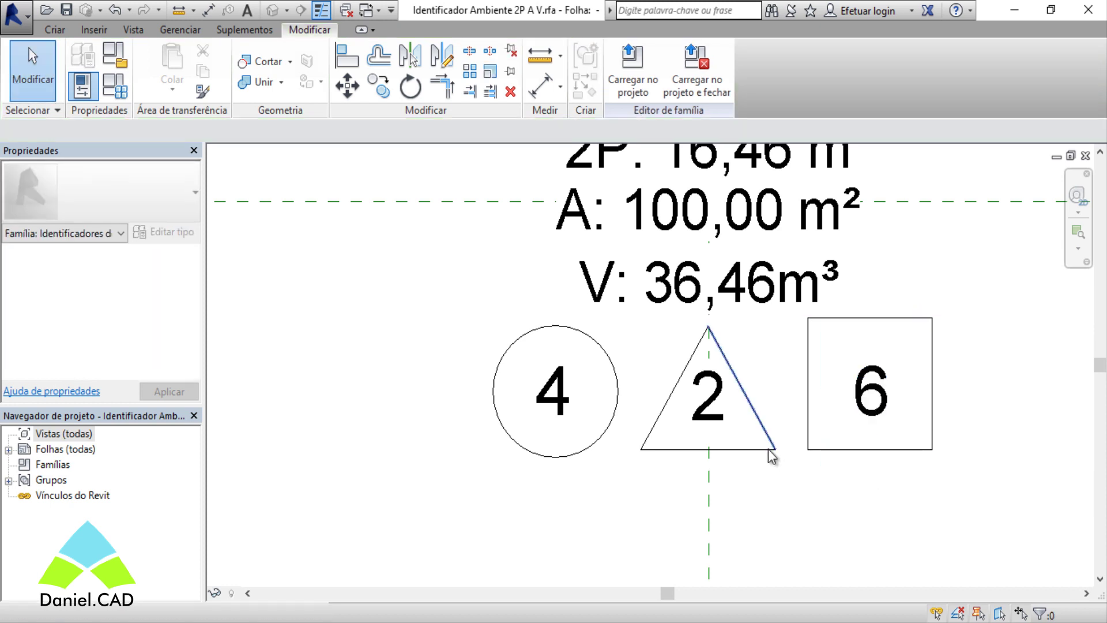
{"action": "left_click", "coordinate": [722, 419]}
{"action": "key", "text": "Escape"}
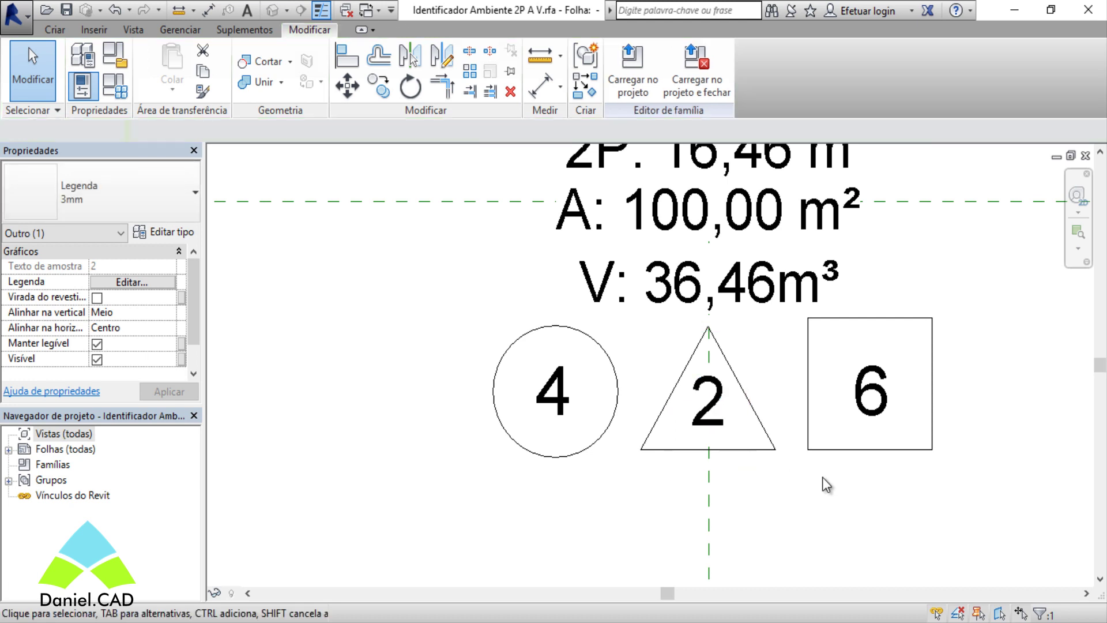
{"action": "left_click", "coordinate": [893, 425]}
{"action": "left_click_drag", "start_coordinate": [890, 419], "coordinate": [890, 418]}
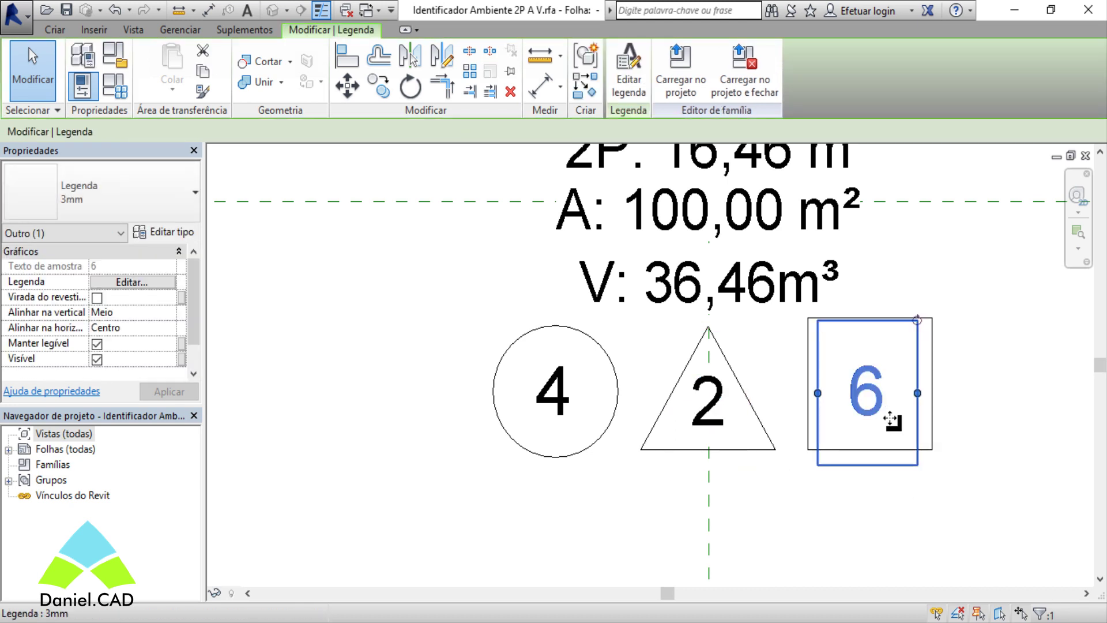
{"action": "left_click", "coordinate": [892, 496]}
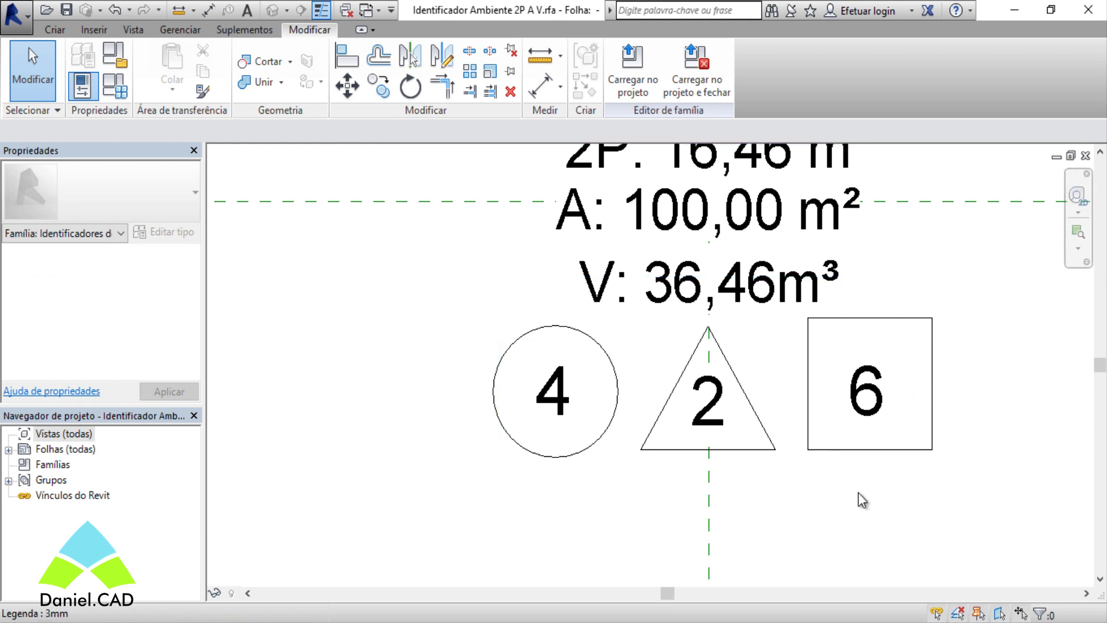
Step: Move the square and its 6 label down, re-centre the 6, and save the family
{"action": "left_click_drag", "start_coordinate": [974, 483], "coordinate": [801, 327]}
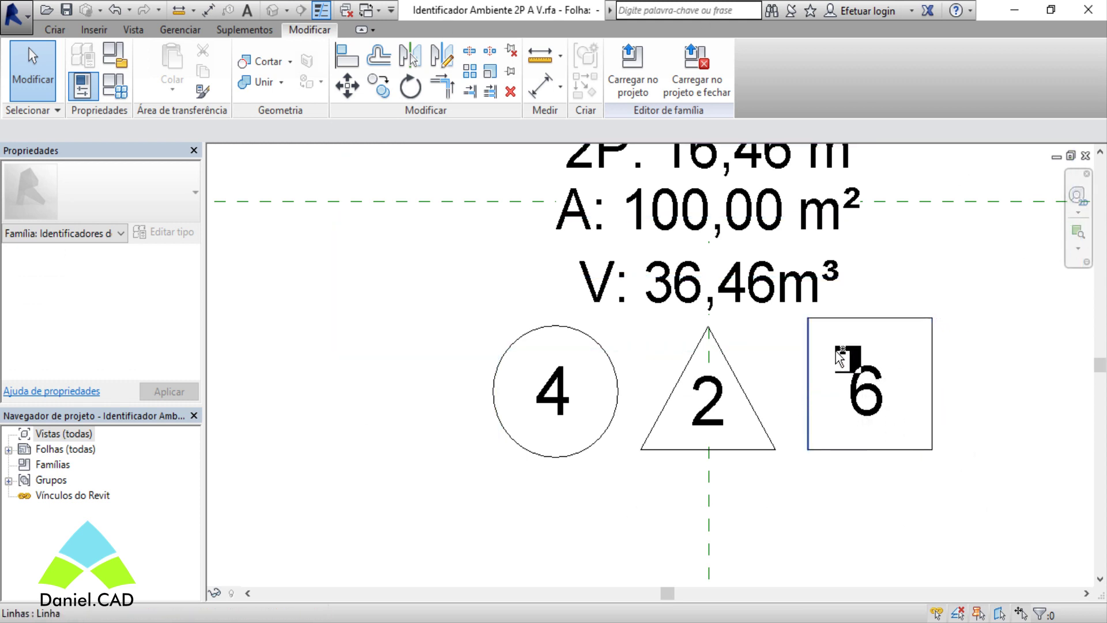
{"action": "left_click", "coordinate": [868, 318]}
{"action": "left_click", "coordinate": [884, 389], "text": "ctrl"}
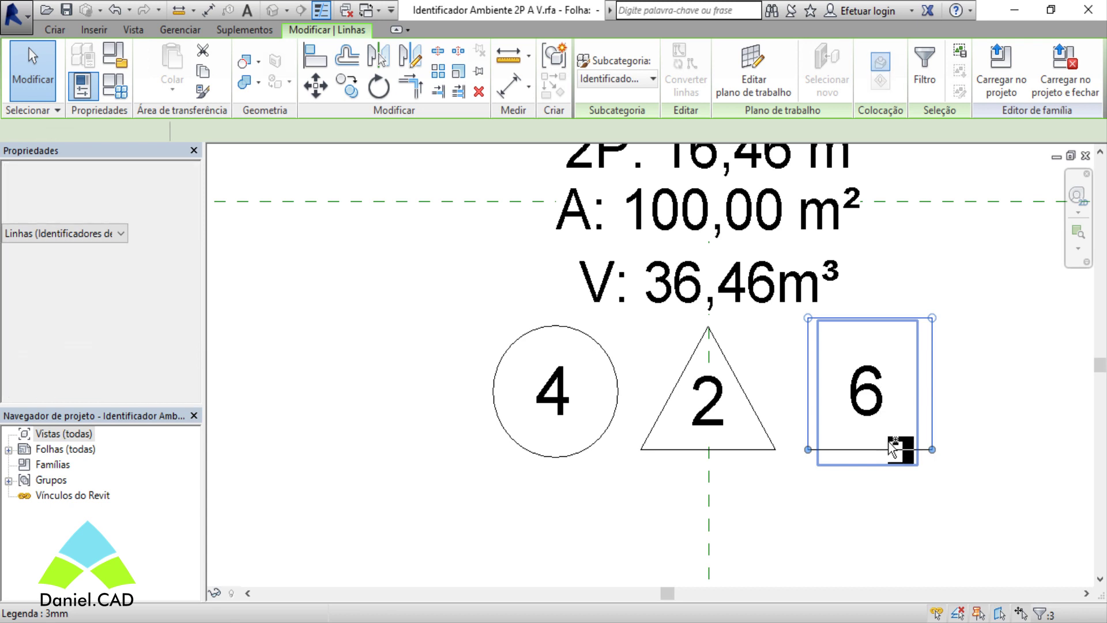
{"action": "key", "text": "Down"}
{"action": "key", "text": "Down"}
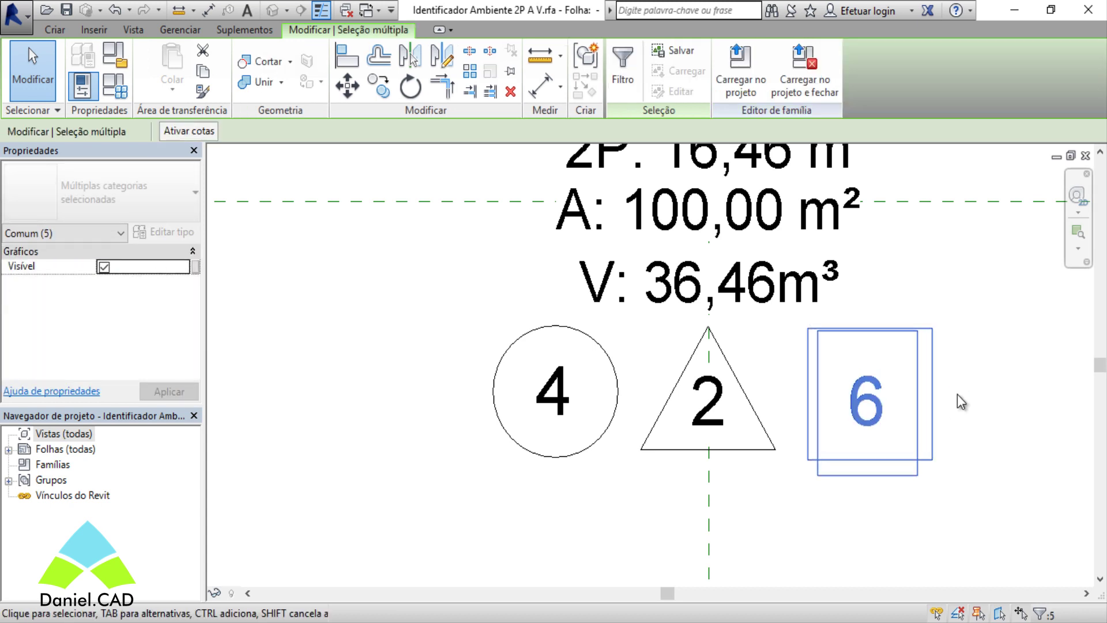
{"action": "left_click", "coordinate": [958, 394]}
{"action": "left_click", "coordinate": [868, 429]}
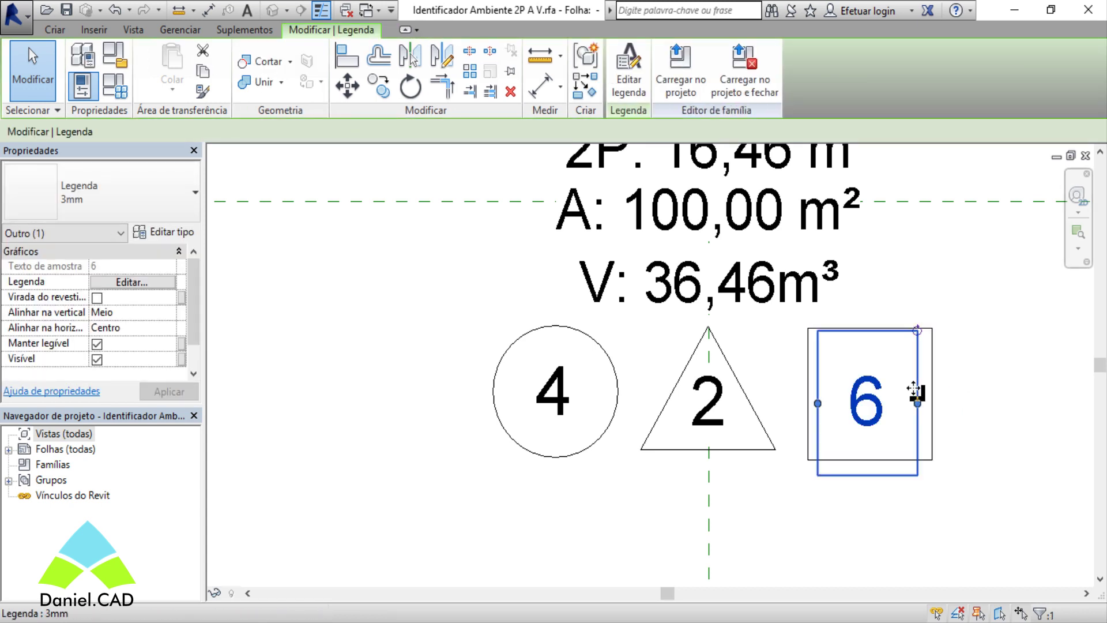
{"action": "key", "text": "Up"}
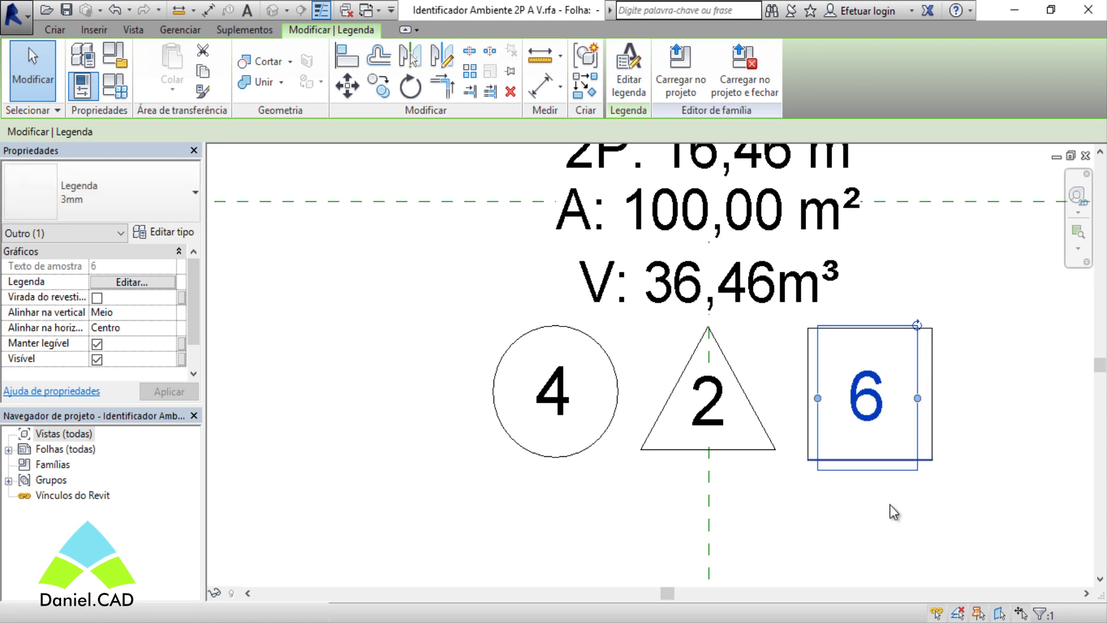
{"action": "left_click", "coordinate": [892, 511]}
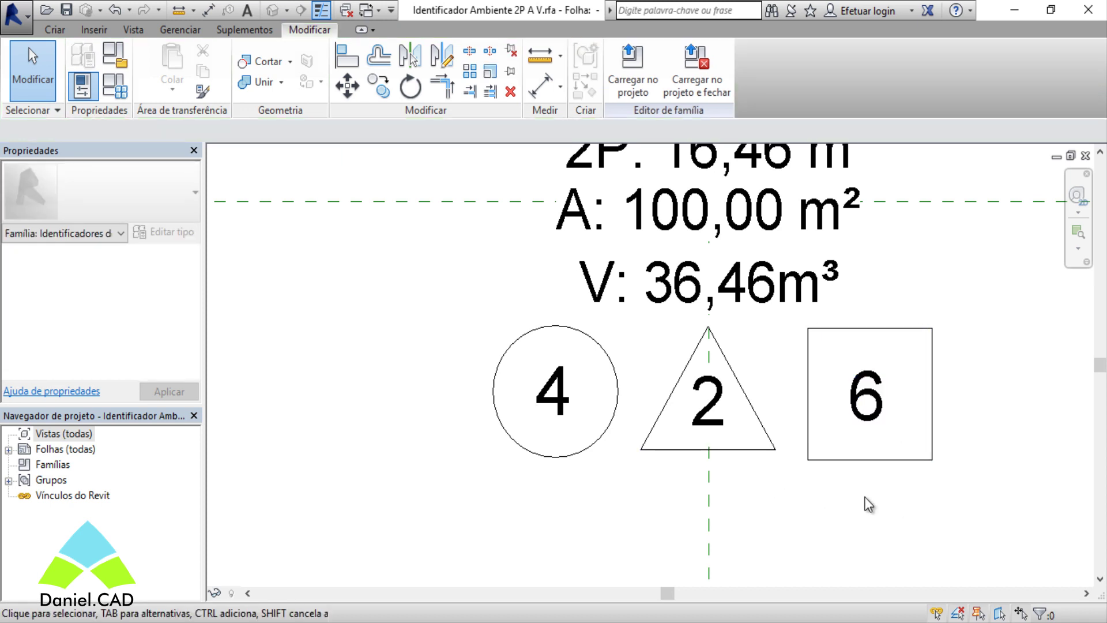
{"action": "left_click", "coordinate": [67, 10]}
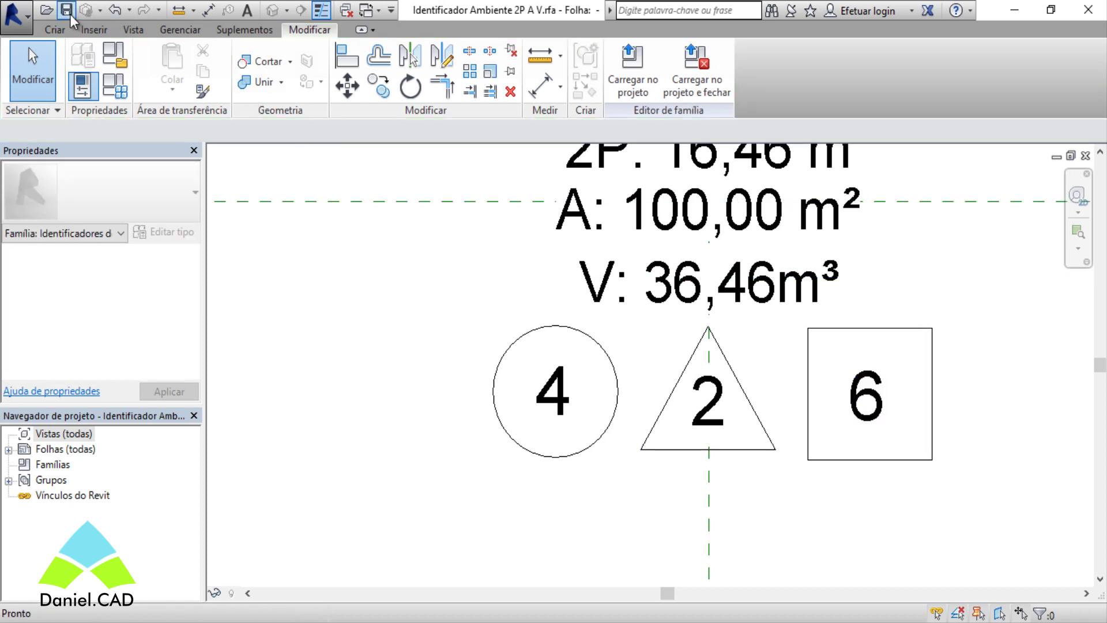
Step: Overwrite the tag family file and load it into the project, replacing the existing version
{"action": "left_click", "coordinate": [523, 334]}
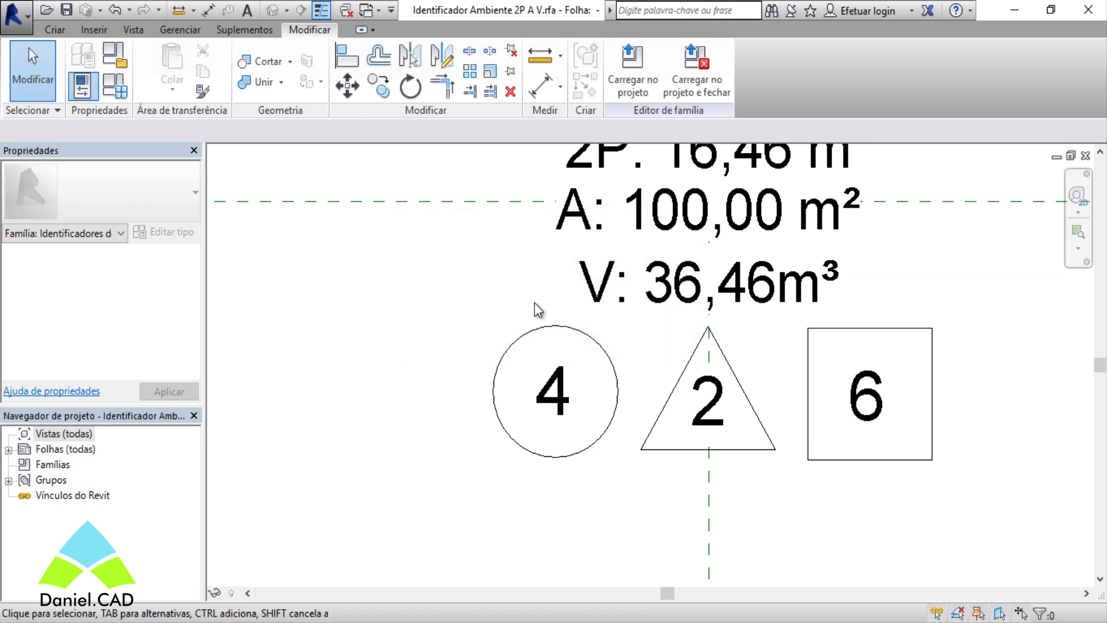
{"action": "left_click", "coordinate": [632, 72]}
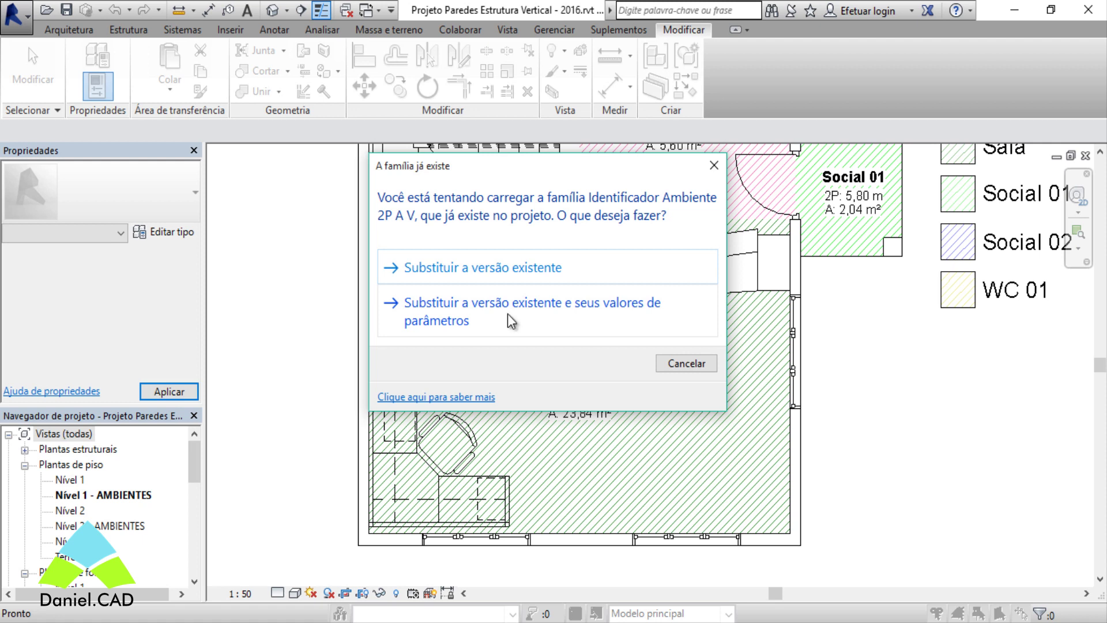
{"action": "left_click", "coordinate": [504, 275]}
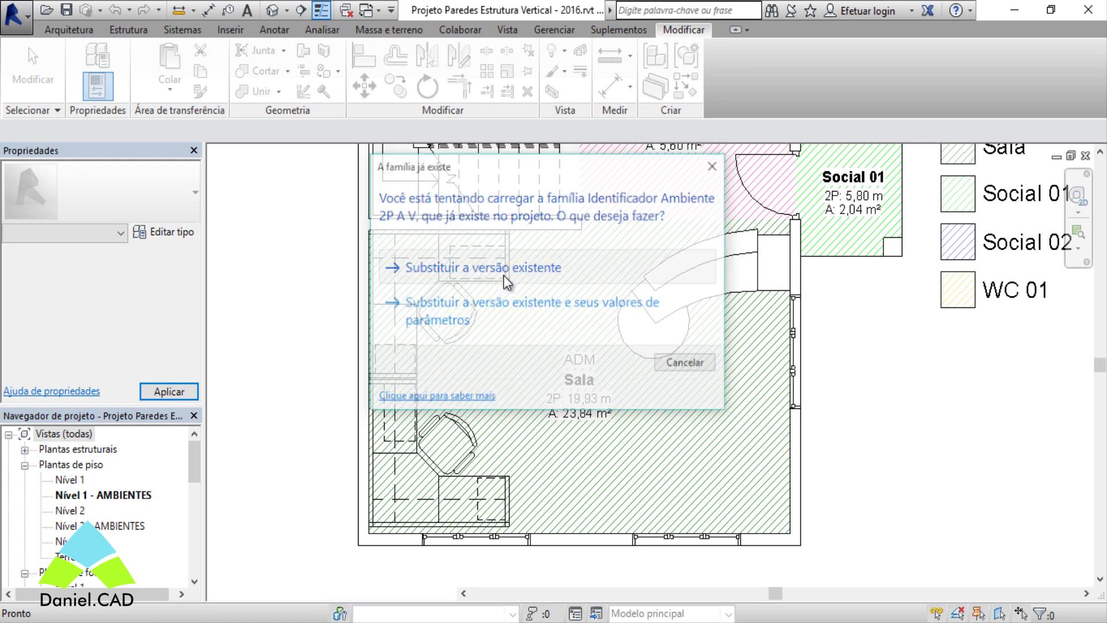
{"action": "scroll", "coordinate": [592, 525], "scroll_direction": "up", "scroll_amount": 2}
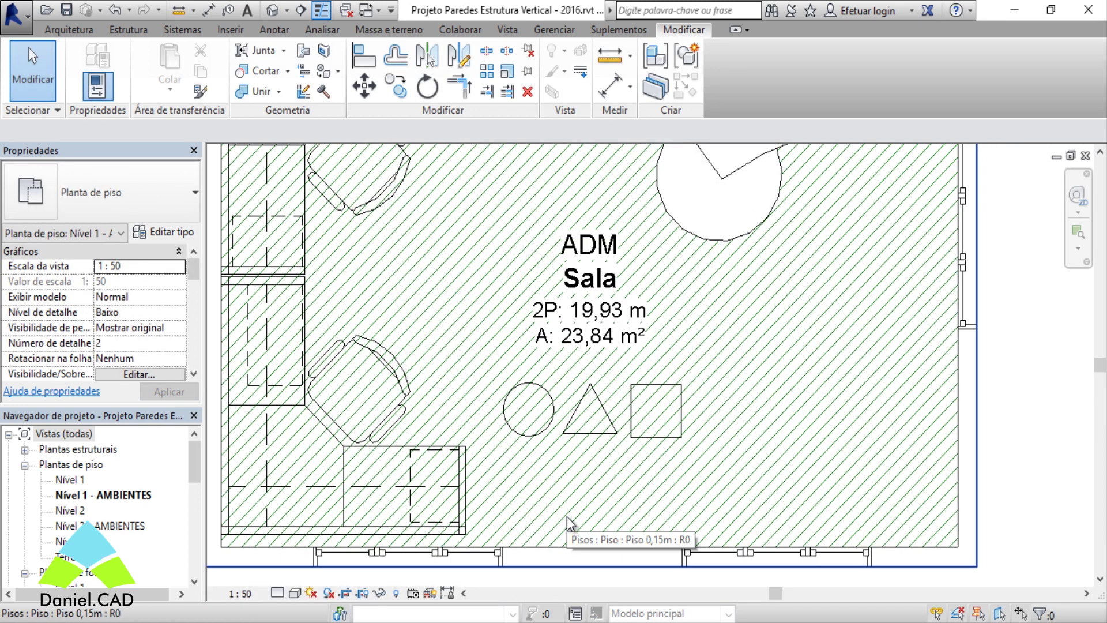
{"action": "scroll", "coordinate": [600, 516], "scroll_direction": "up", "scroll_amount": 2}
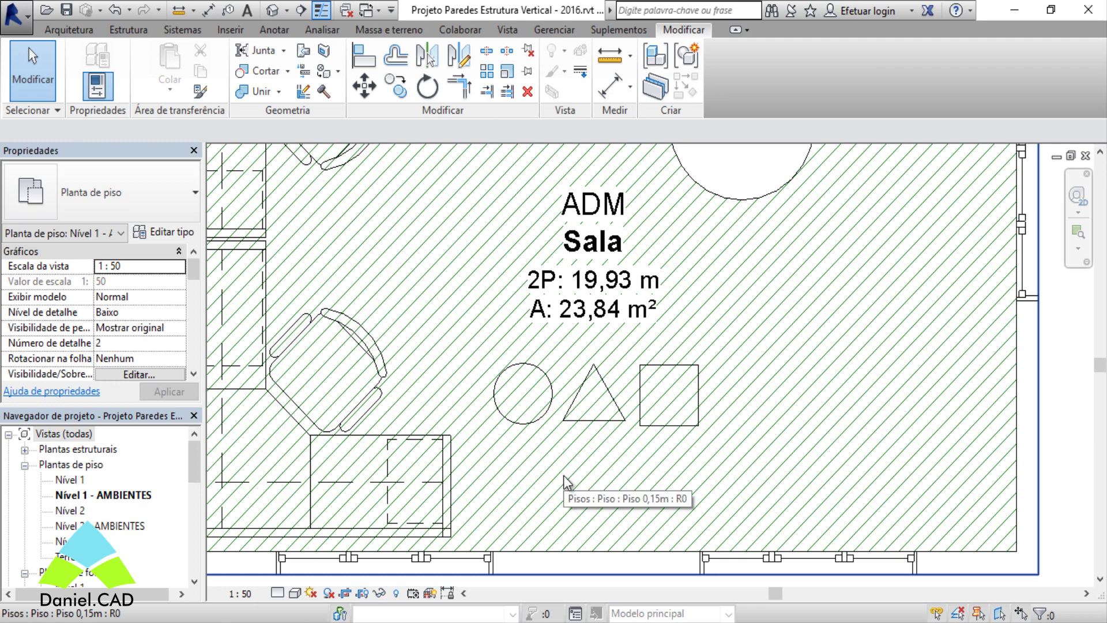
{"action": "scroll", "coordinate": [566, 481], "scroll_direction": "down", "scroll_amount": 3}
{"action": "scroll", "coordinate": [567, 481], "scroll_direction": "down", "scroll_amount": 1}
{"action": "mouse_move", "coordinate": [656, 380]}
{"action": "middle_mouse_down"}
{"action": "mouse_move", "coordinate": [677, 522]}
{"action": "mouse_move", "coordinate": [660, 583]}
{"action": "middle_mouse_up"}
{"action": "scroll", "coordinate": [552, 449], "scroll_direction": "up", "scroll_amount": 3}
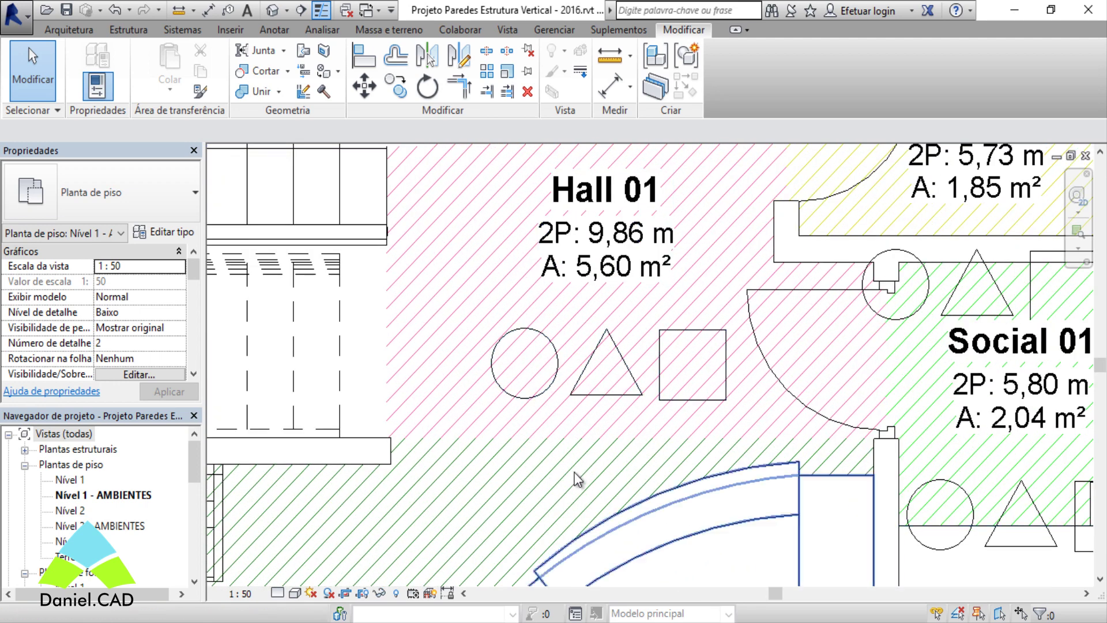
{"action": "scroll", "coordinate": [694, 320], "scroll_direction": "down", "scroll_amount": 3}
{"action": "middle_click_drag", "start_coordinate": [737, 378], "coordinate": [742, 277]}
{"action": "scroll", "coordinate": [579, 549], "scroll_direction": "down", "scroll_amount": 2}
{"action": "scroll", "coordinate": [640, 358], "scroll_direction": "up", "scroll_amount": 2}
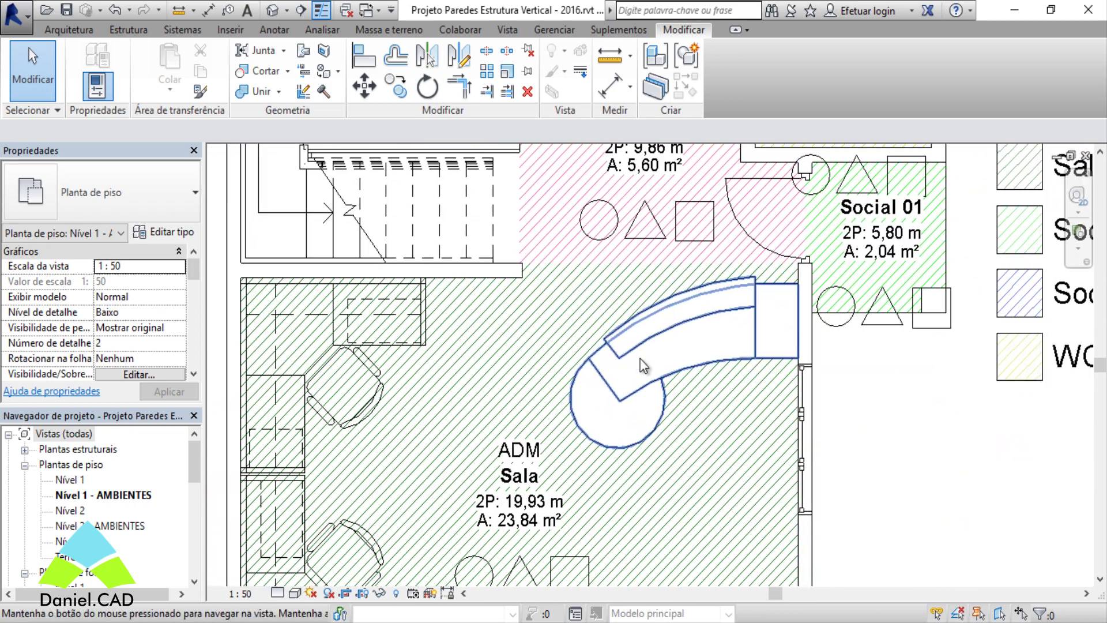
{"action": "scroll", "coordinate": [654, 415], "scroll_direction": "up", "scroll_amount": 1}
{"action": "scroll", "coordinate": [559, 511], "scroll_direction": "up", "scroll_amount": 2}
{"action": "scroll", "coordinate": [560, 510], "scroll_direction": "up", "scroll_amount": 2}
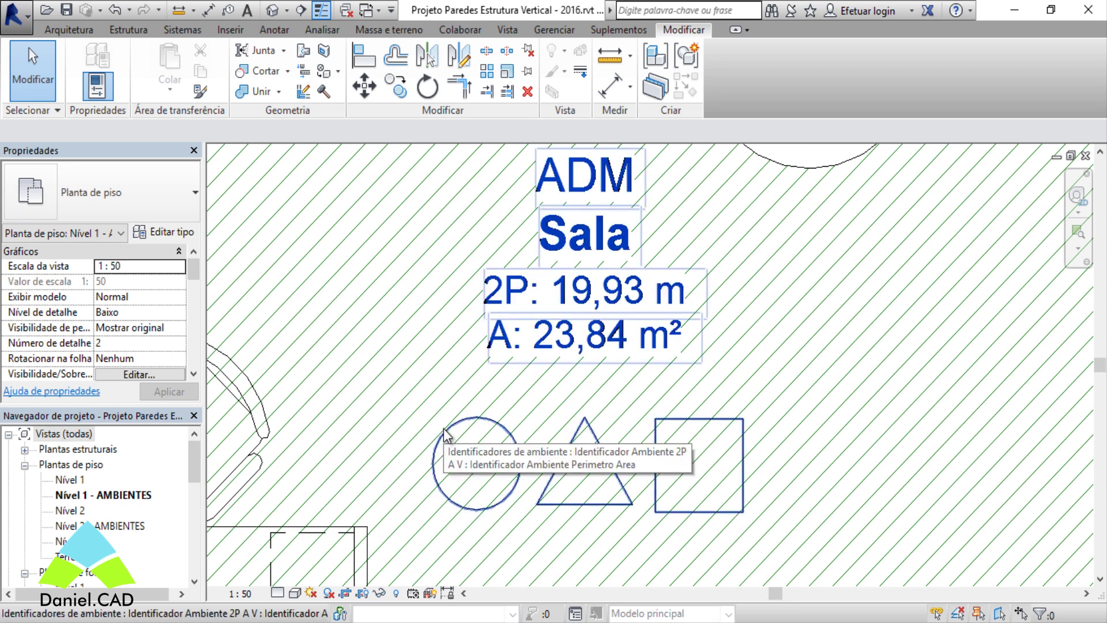
Step: Edit the Sala room tag family and sketch a filled-region circle over the circle symbol
{"action": "left_click", "coordinate": [697, 423]}
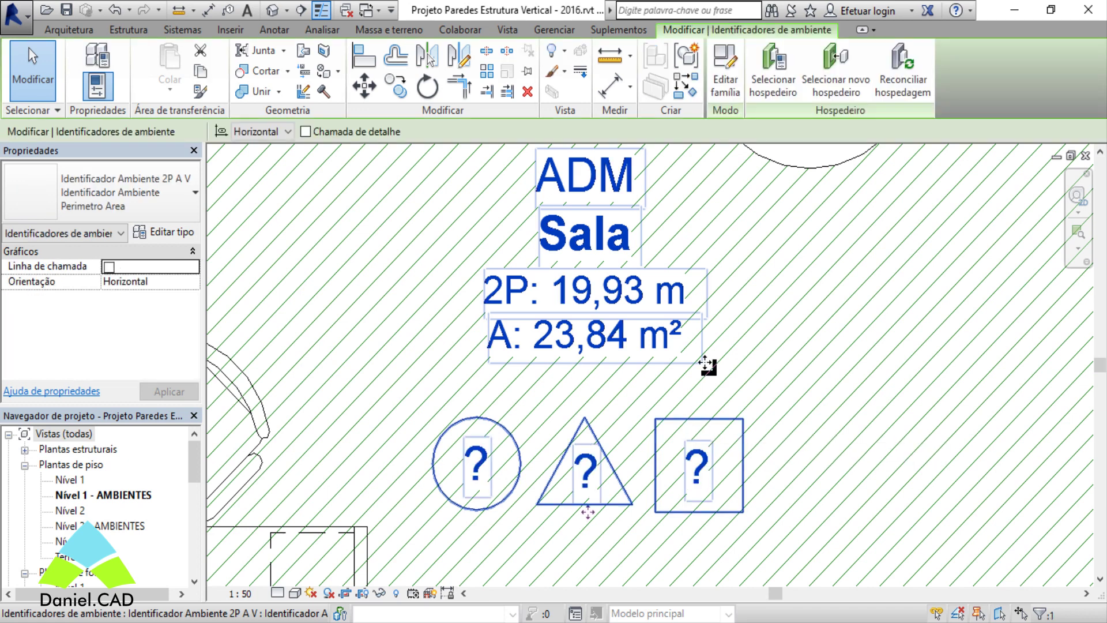
{"action": "left_click", "coordinate": [726, 87]}
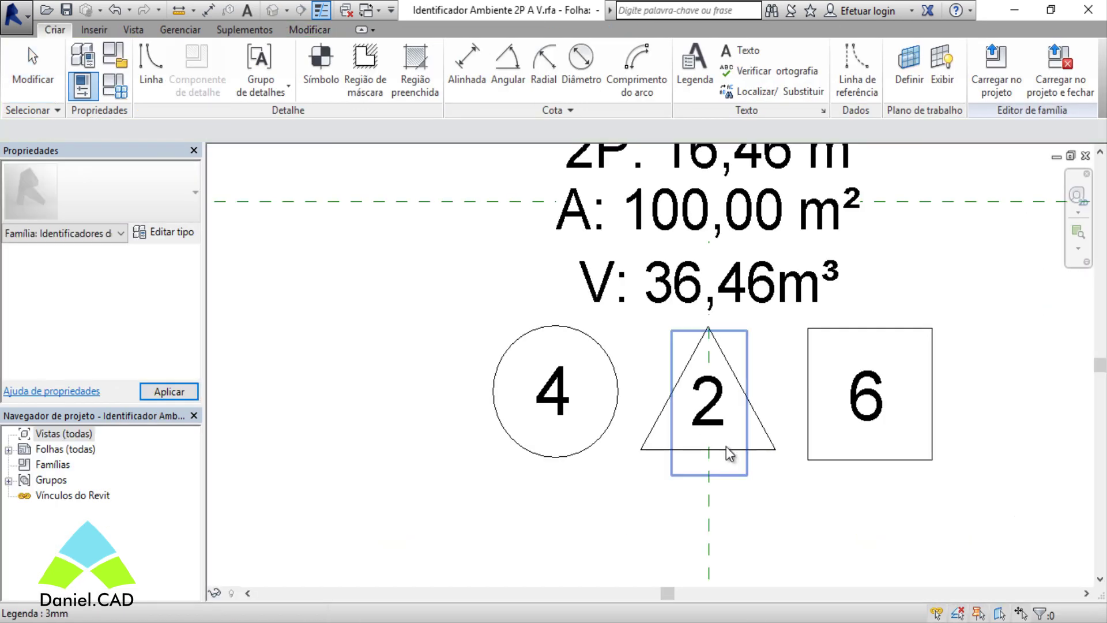
{"action": "left_click", "coordinate": [421, 97]}
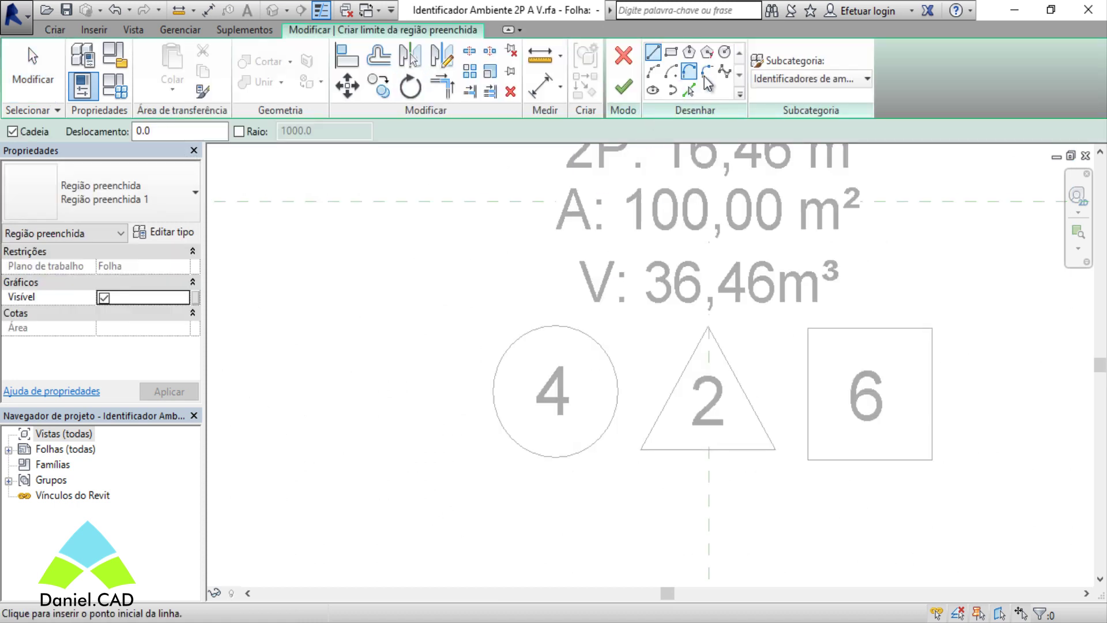
{"action": "left_click", "coordinate": [725, 52]}
{"action": "left_click", "coordinate": [553, 392]}
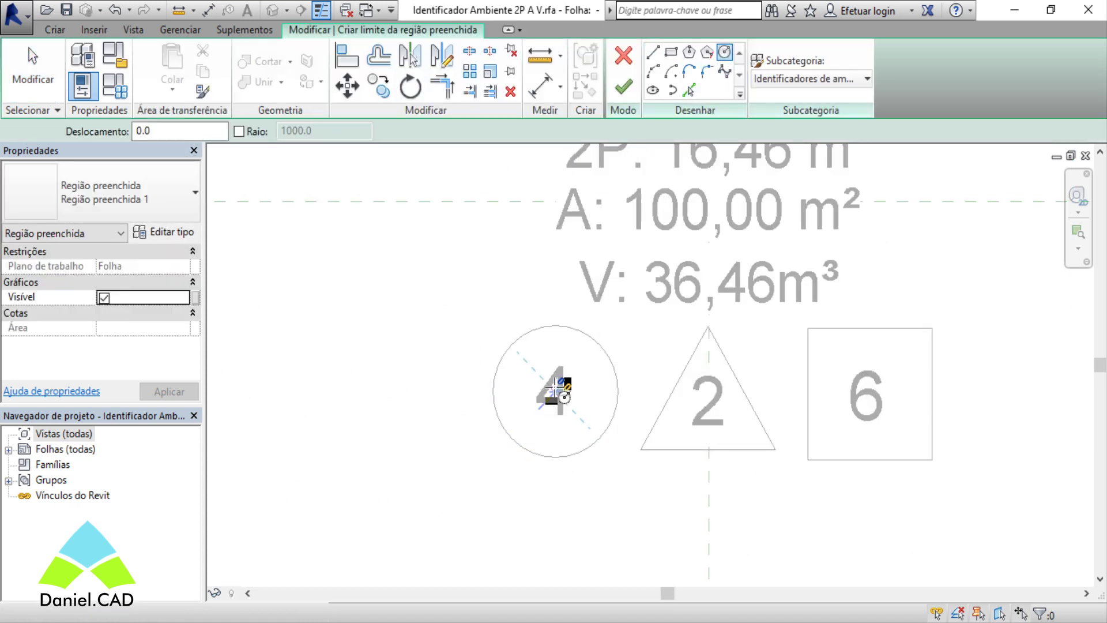
{"action": "left_click", "coordinate": [610, 329]}
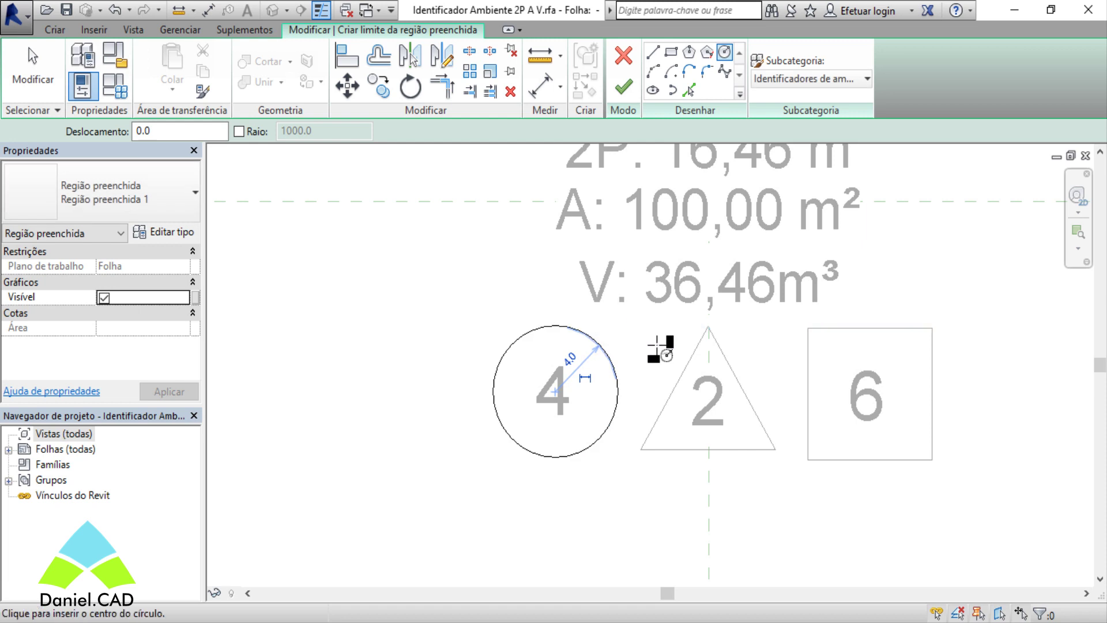
Step: Trace the triangle and square symbols as filled-region boundaries
{"action": "left_click", "coordinate": [653, 52]}
{"action": "left_click", "coordinate": [641, 449]}
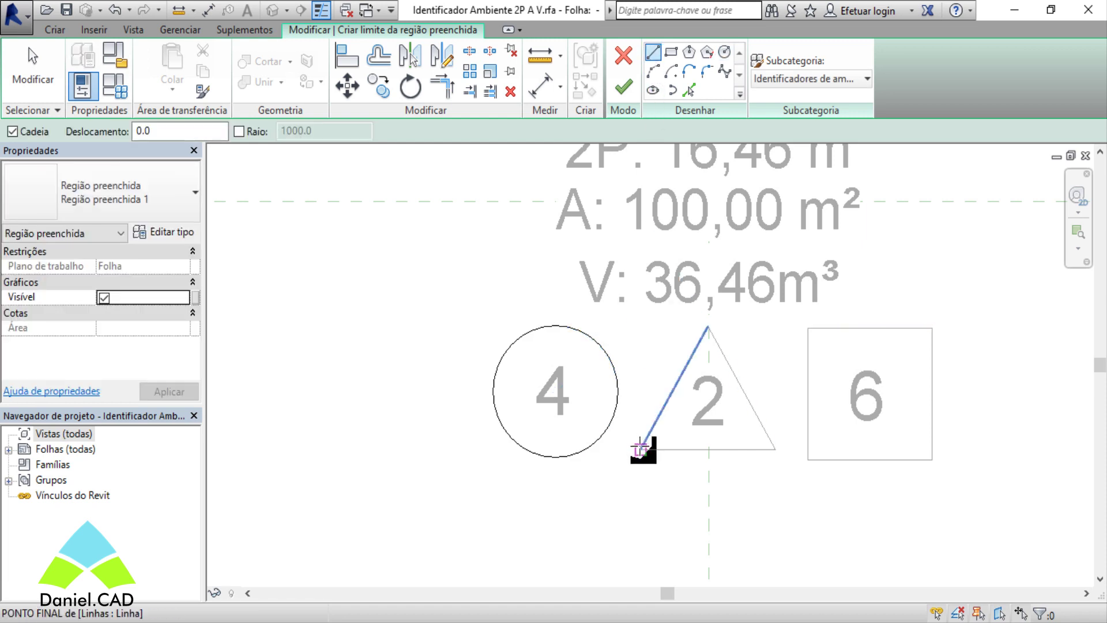
{"action": "left_click", "coordinate": [709, 327]}
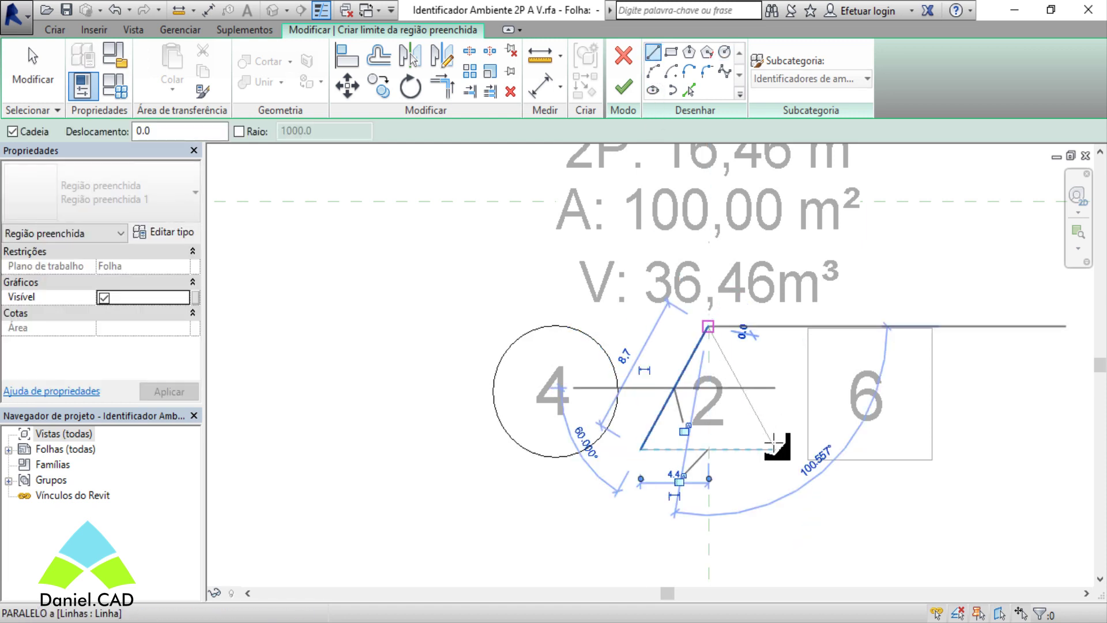
{"action": "left_click", "coordinate": [776, 448]}
{"action": "left_click", "coordinate": [640, 449]}
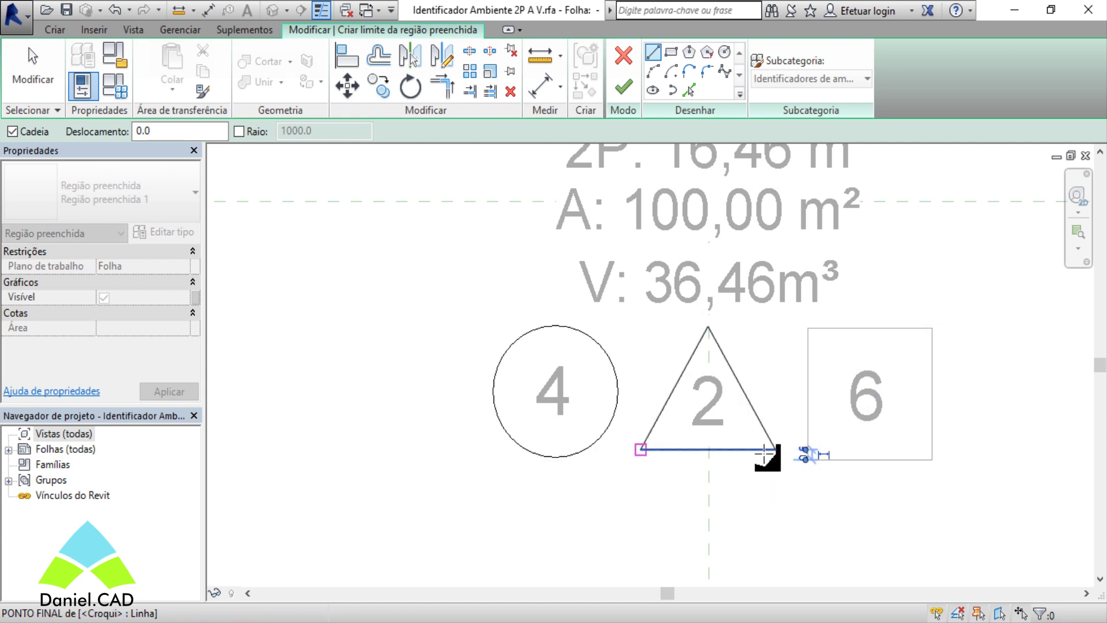
{"action": "left_click", "coordinate": [671, 52]}
{"action": "left_click", "coordinate": [807, 328]}
{"action": "left_click", "coordinate": [931, 460]}
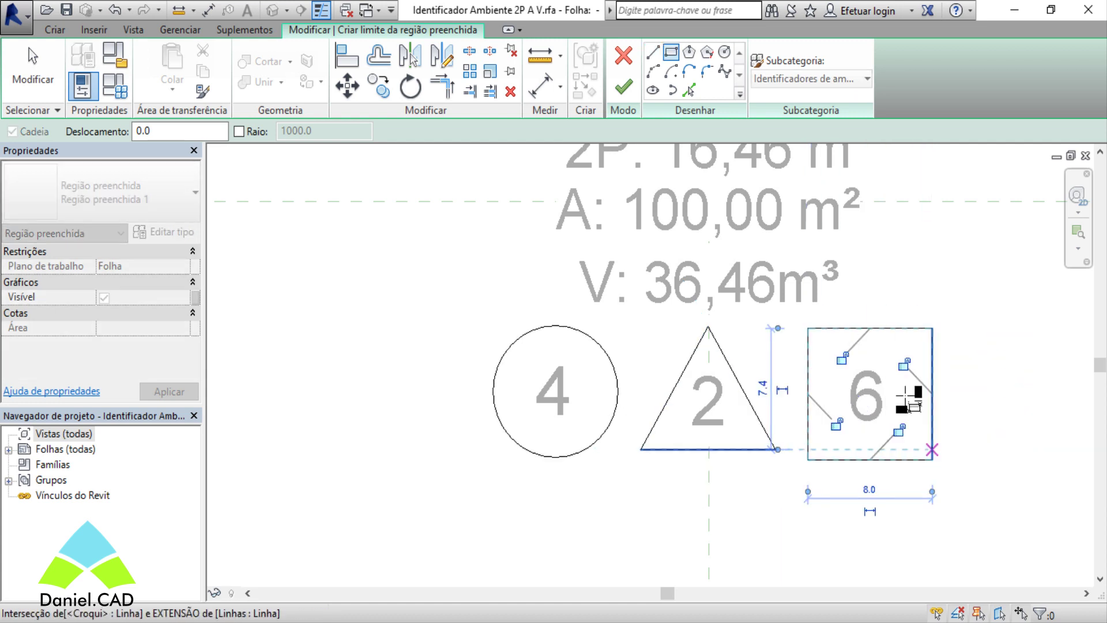
Step: Finish the filled region and reload the tag family, replacing the existing version
{"action": "left_click", "coordinate": [624, 87]}
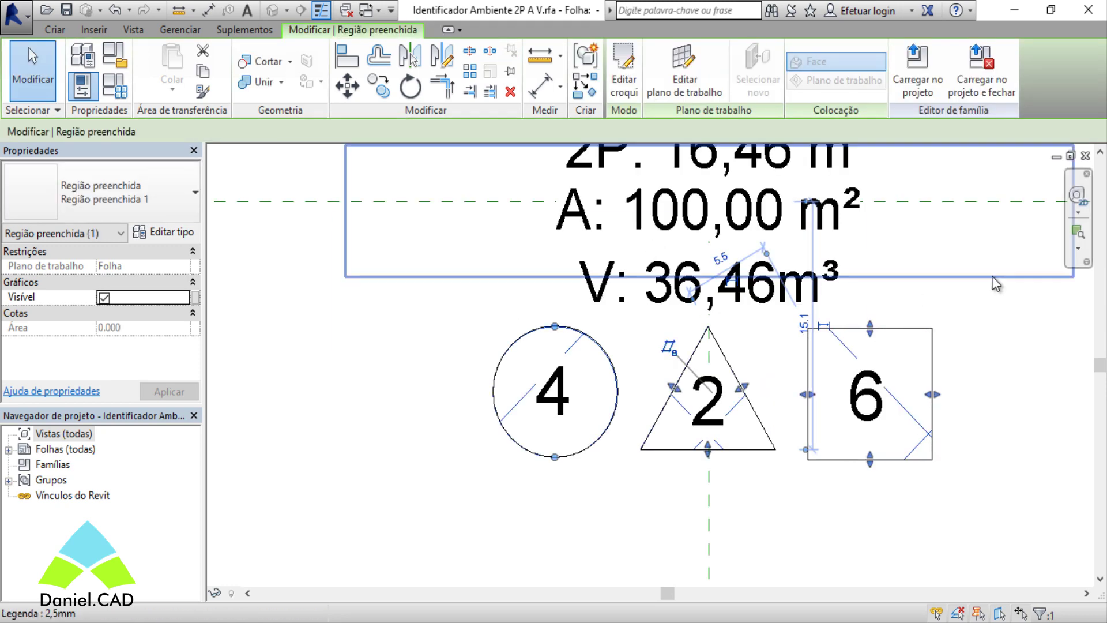
{"action": "left_click", "coordinate": [1015, 345]}
{"action": "left_click", "coordinate": [703, 85]}
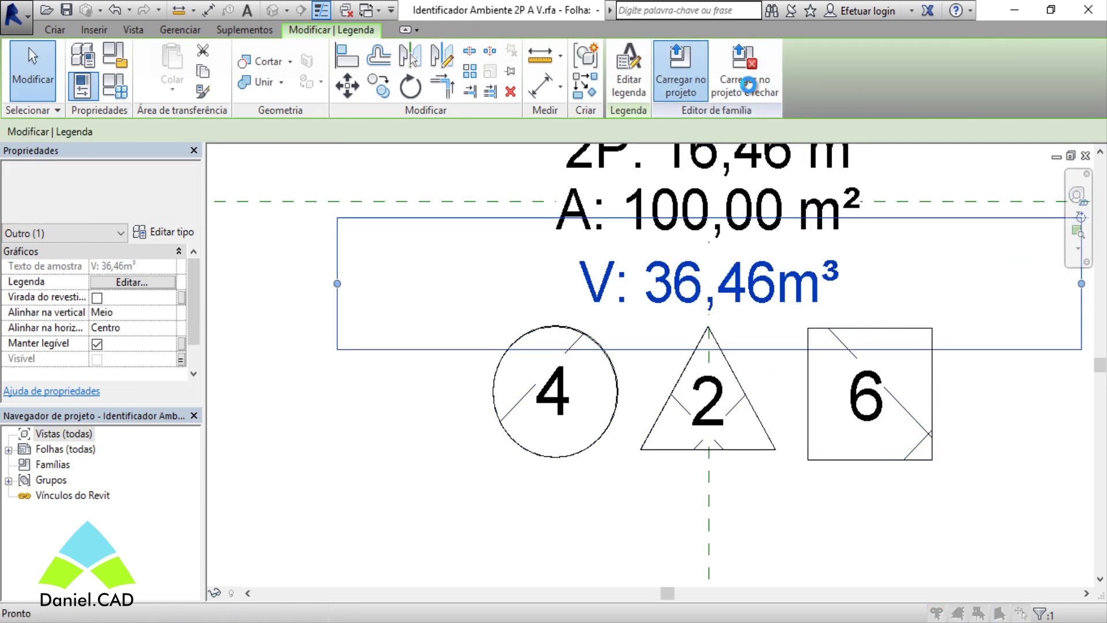
{"action": "left_click", "coordinate": [589, 268]}
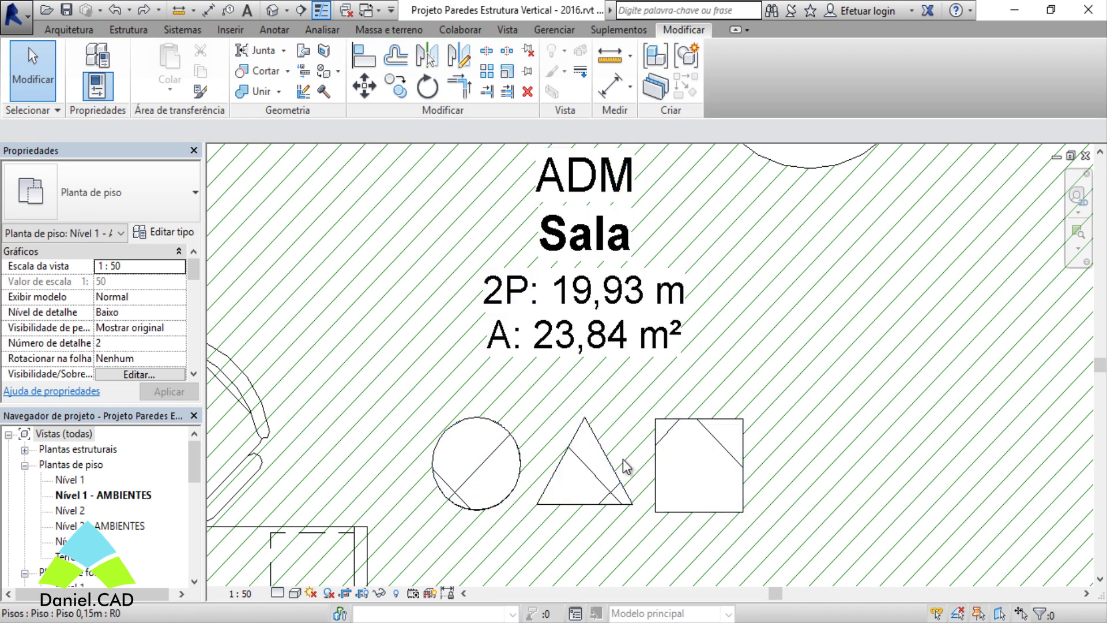
Step: Edit the Sala tag family and bring up the filled region's type properties
{"action": "left_click", "coordinate": [607, 489]}
{"action": "double_click", "coordinate": [720, 369]}
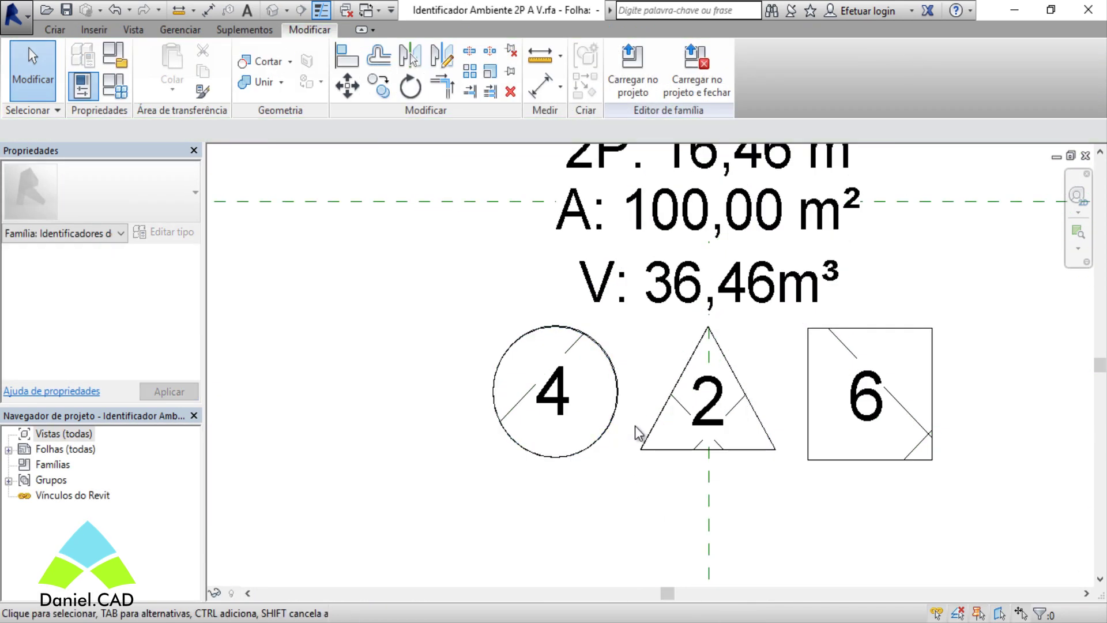
{"action": "left_click", "coordinate": [578, 339]}
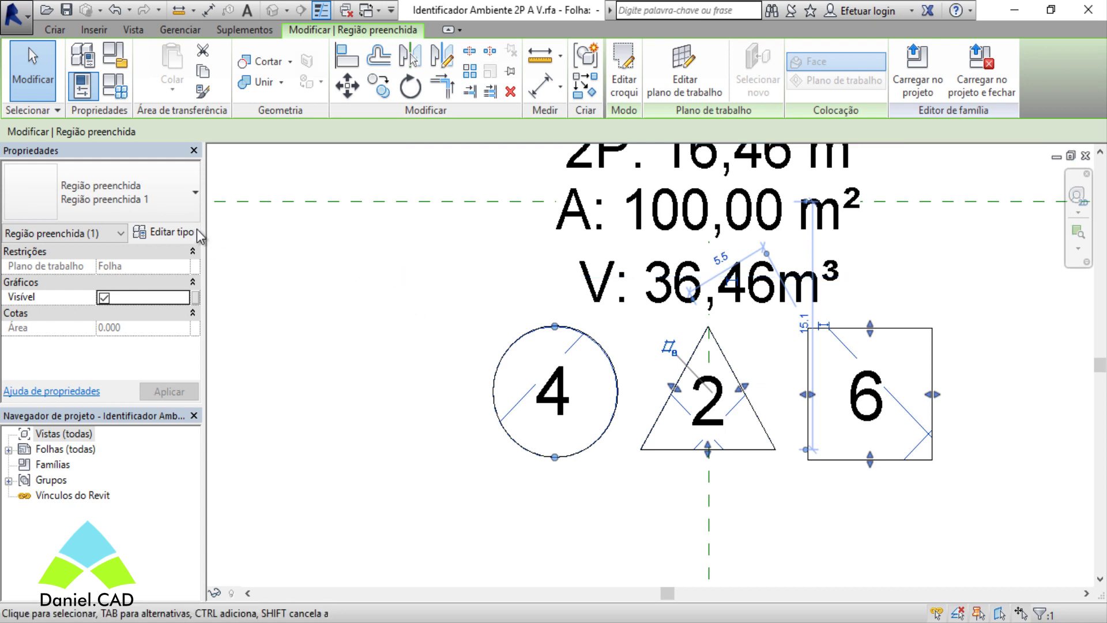
{"action": "left_click", "coordinate": [181, 221]}
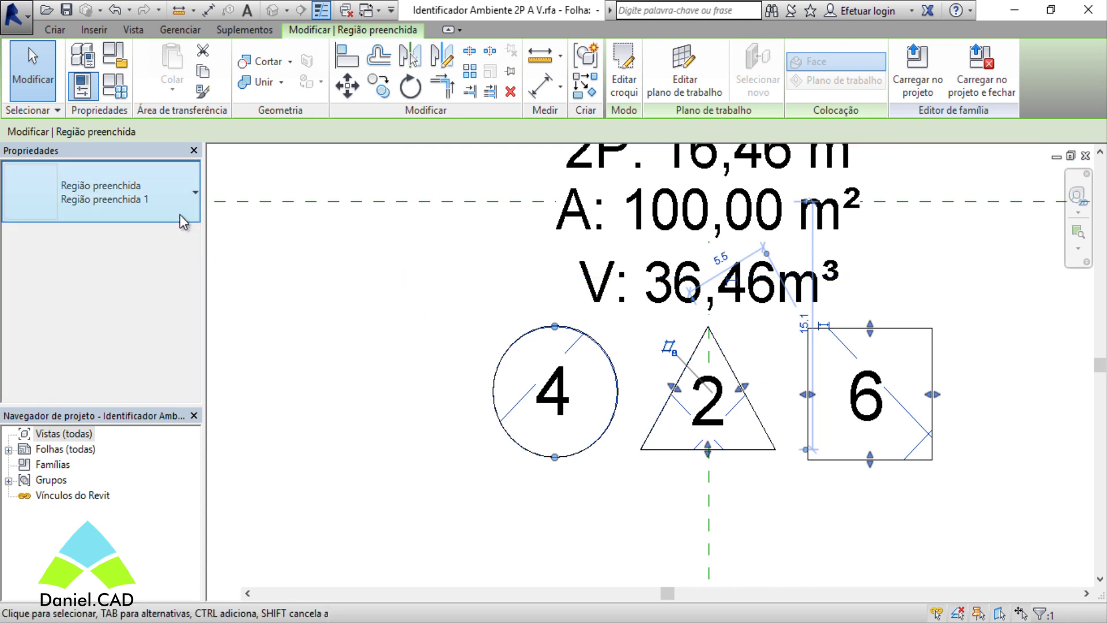
{"action": "left_click", "coordinate": [181, 216]}
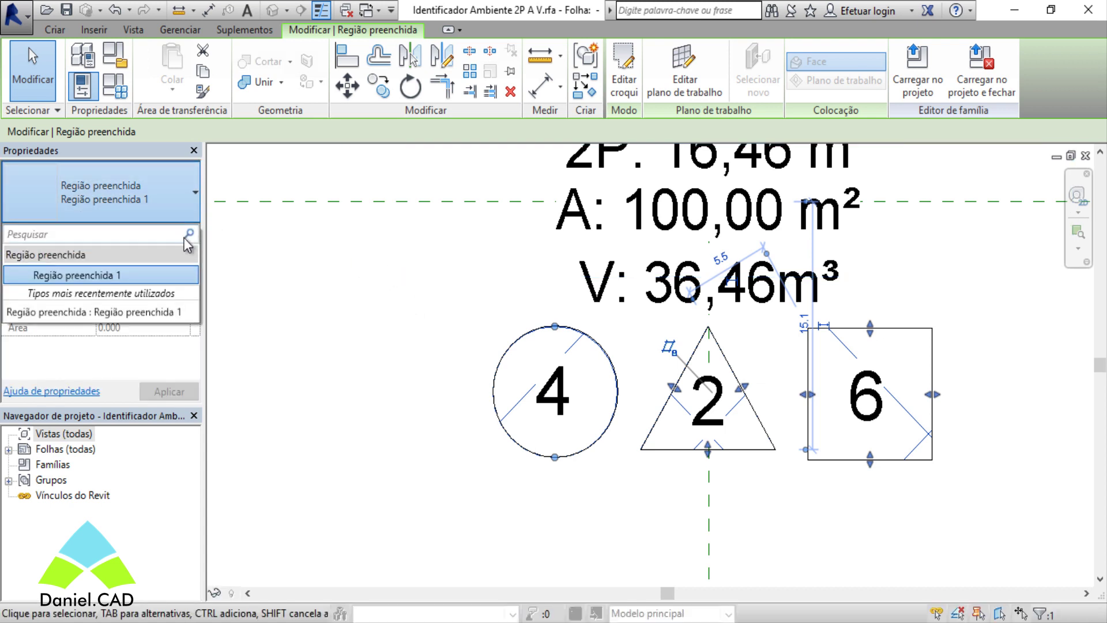
{"action": "left_click", "coordinate": [190, 236]}
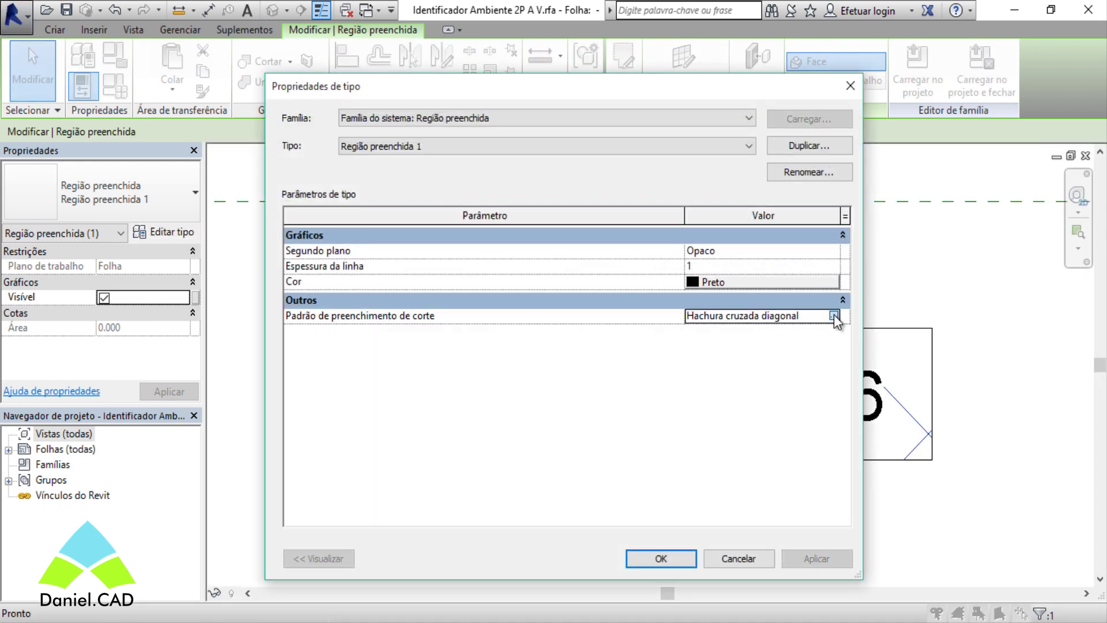
Step: Set the filled region's cut pattern to Preenchimento sólido and its colour to Branco
{"action": "left_click", "coordinate": [834, 316]}
{"action": "left_click", "coordinate": [601, 284]}
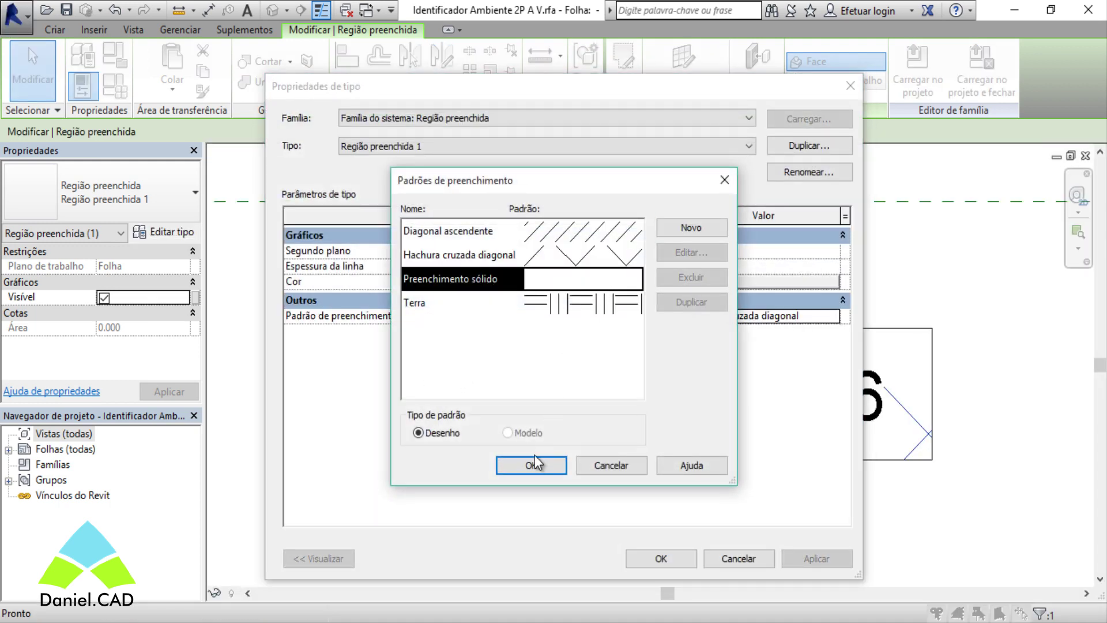
{"action": "left_click", "coordinate": [532, 462]}
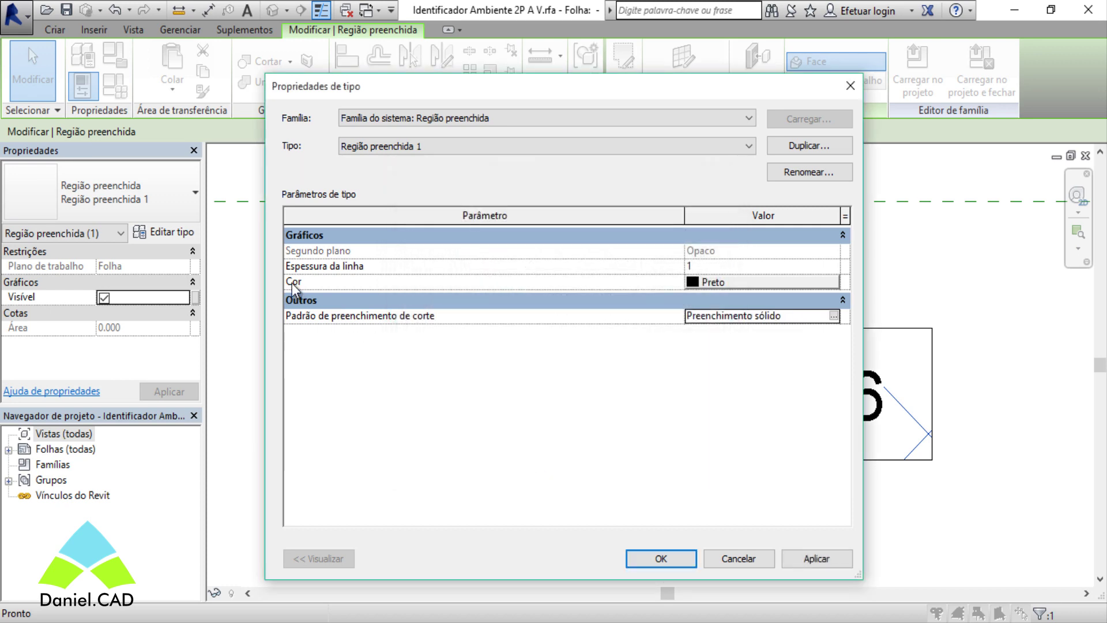
{"action": "left_click", "coordinate": [722, 281]}
{"action": "left_click", "coordinate": [536, 305]}
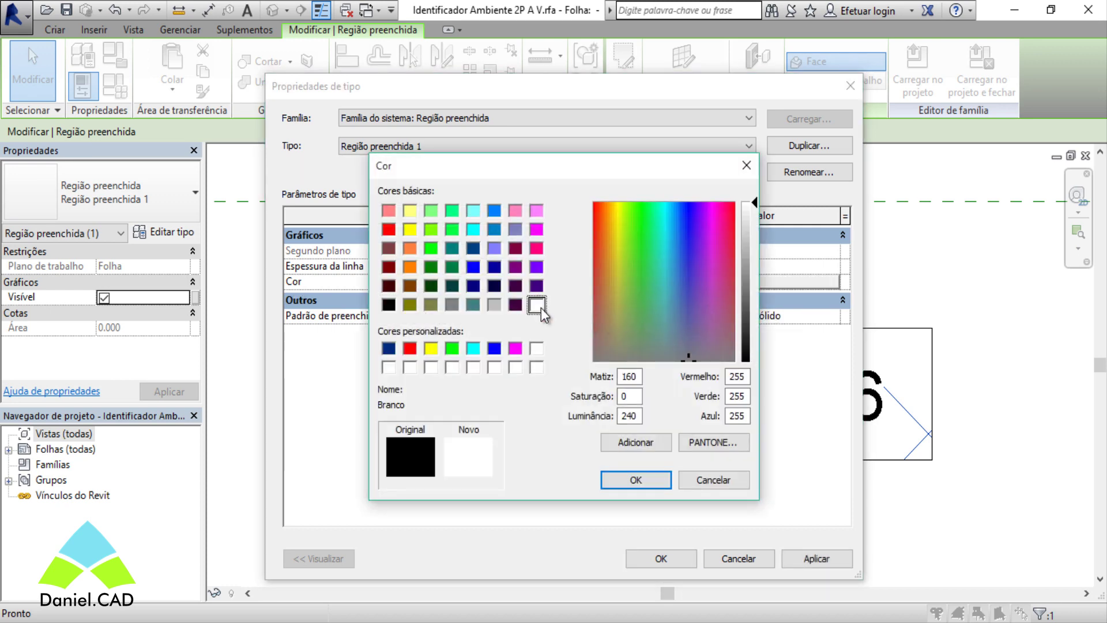
{"action": "left_click", "coordinate": [635, 478]}
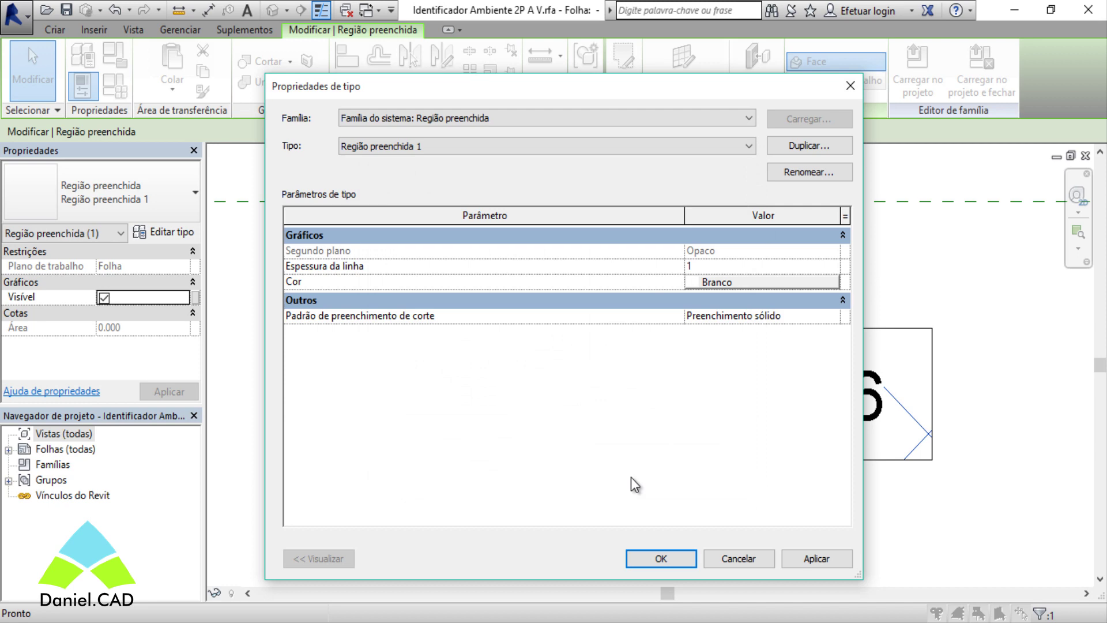
{"action": "left_click", "coordinate": [643, 558]}
{"action": "left_click", "coordinate": [429, 418]}
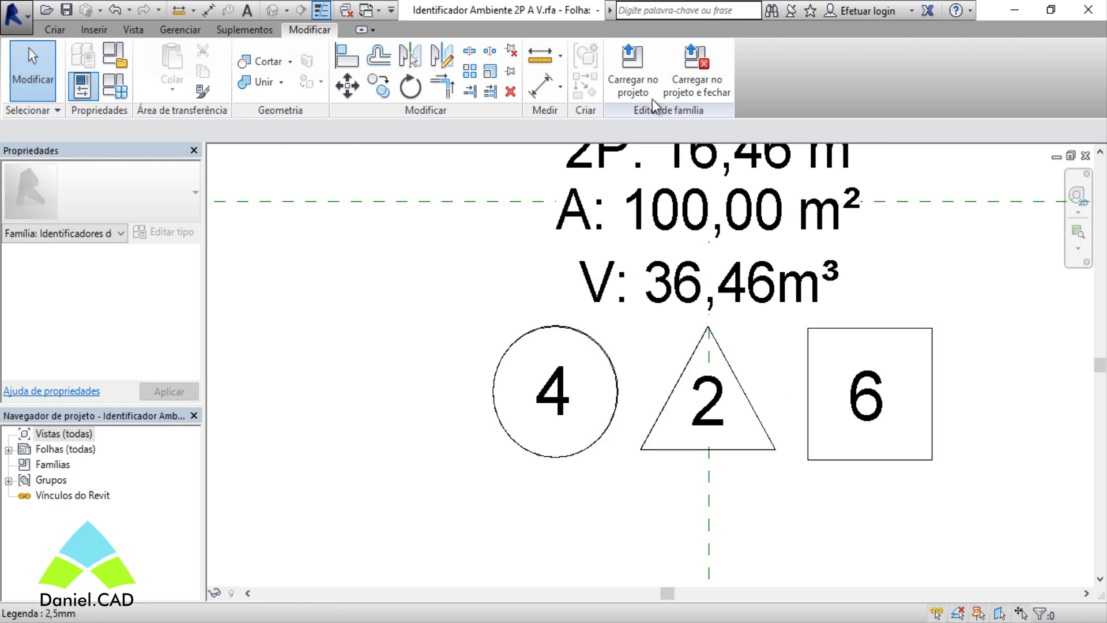
Step: Reload the tag family over the existing version and frame the Sala tag's white symbols
{"action": "left_click", "coordinate": [632, 72]}
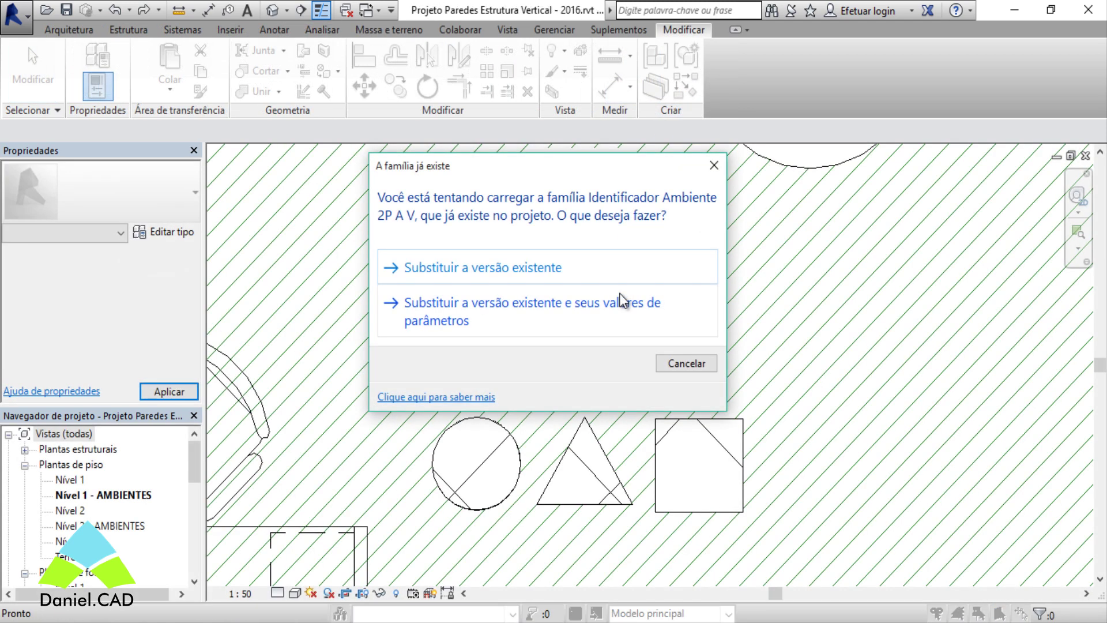
{"action": "left_click", "coordinate": [555, 277]}
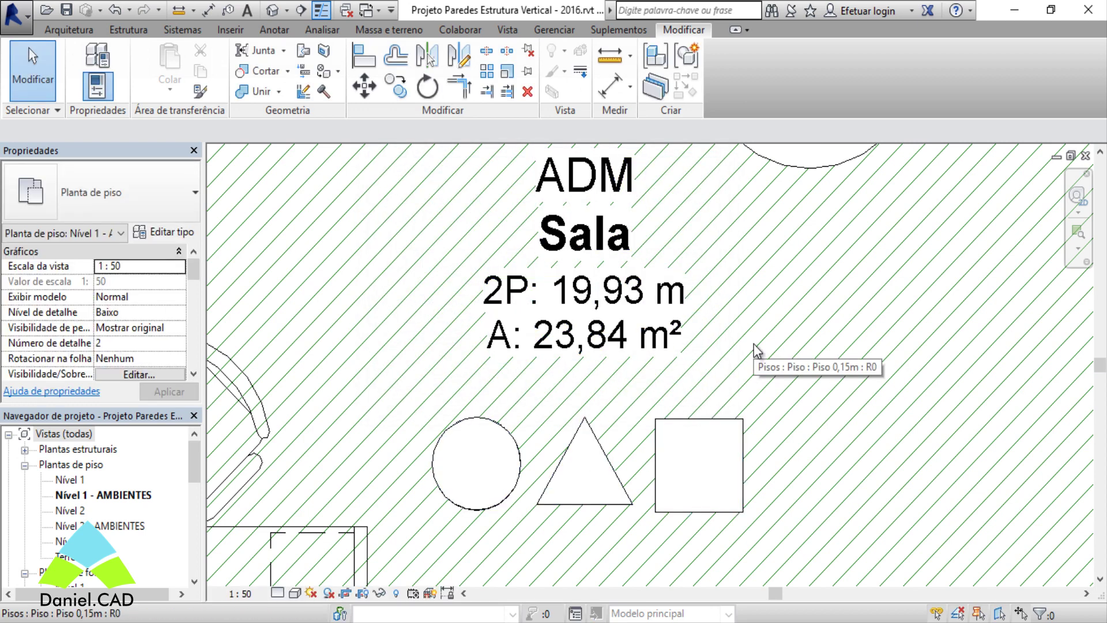
{"action": "scroll", "coordinate": [757, 349], "scroll_direction": "down", "scroll_amount": 3}
{"action": "scroll", "coordinate": [776, 329], "scroll_direction": "down", "scroll_amount": 1}
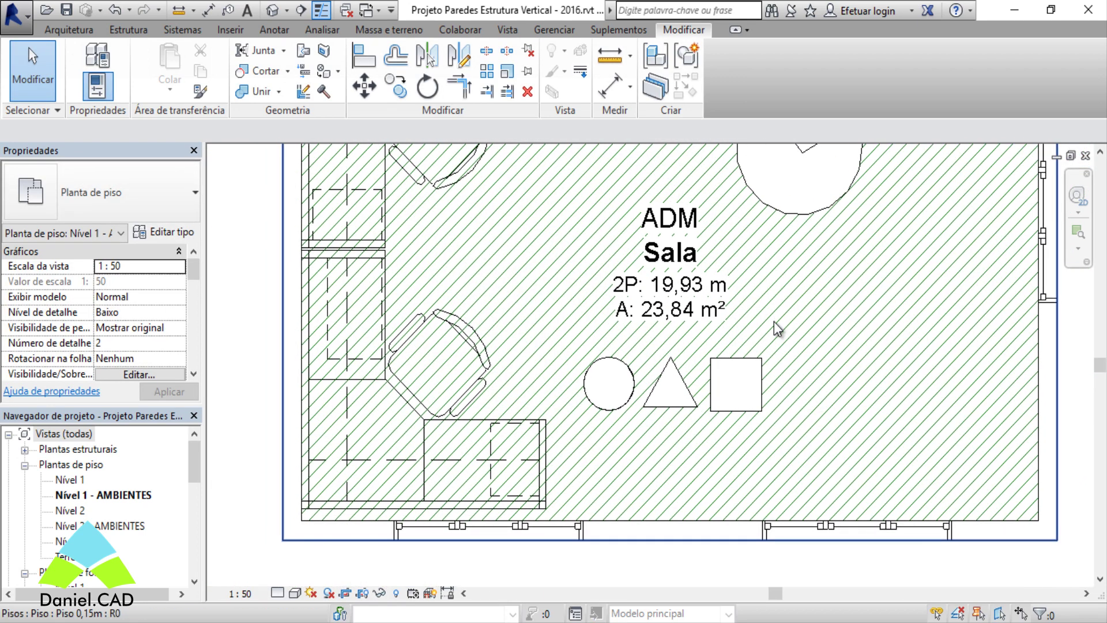
{"action": "scroll", "coordinate": [637, 422], "scroll_direction": "up", "scroll_amount": 2}
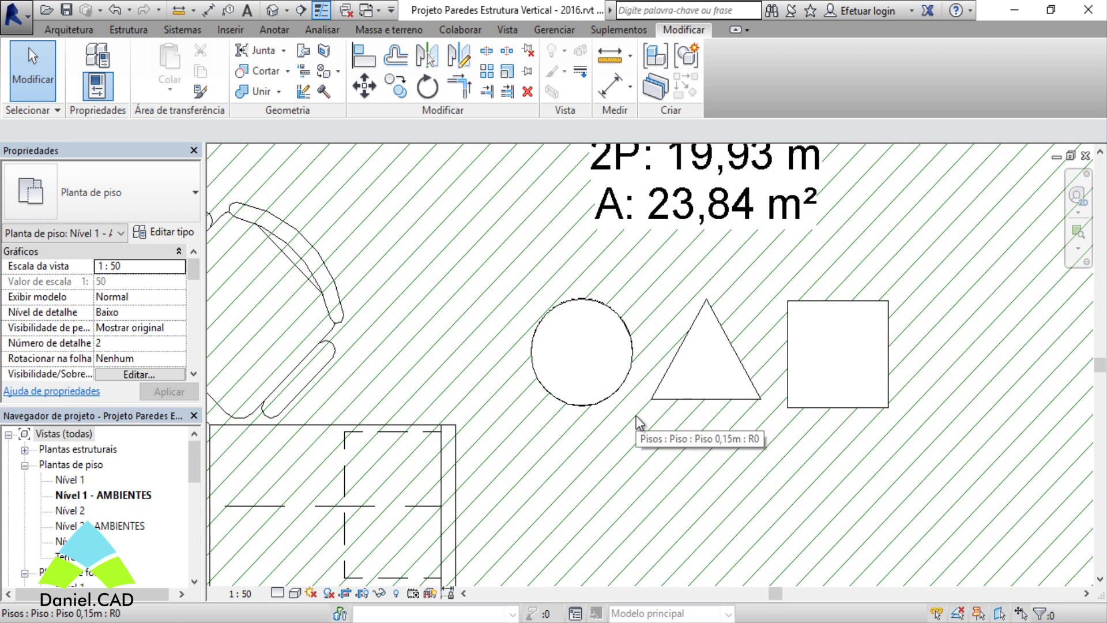
{"action": "middle_click_drag", "start_coordinate": [636, 415], "coordinate": [595, 450]}
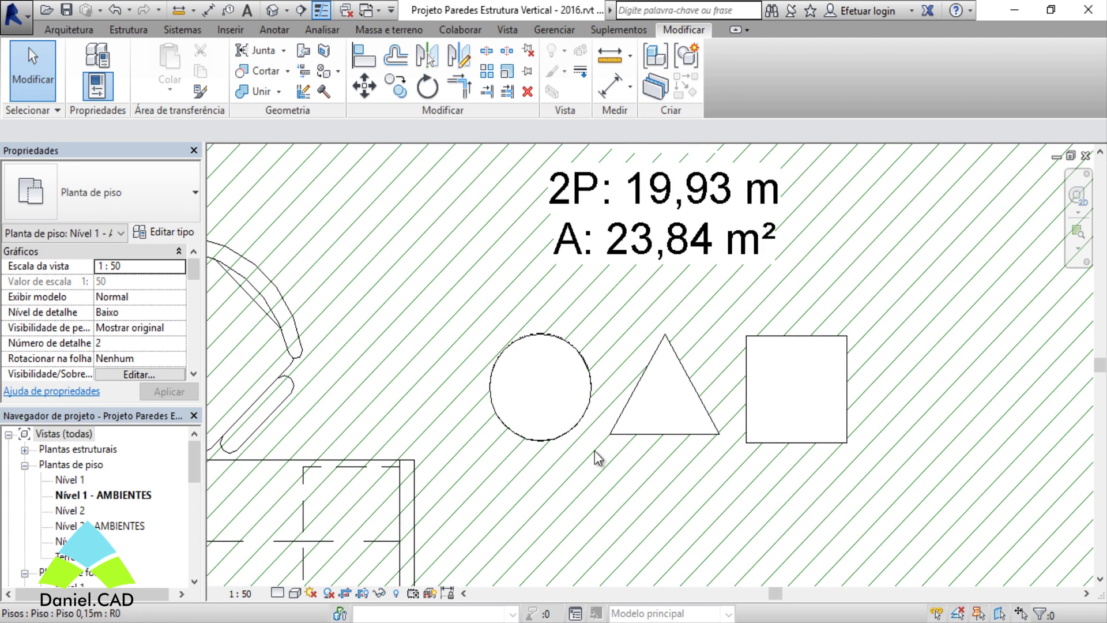
Step: Select the Sala room tag and begin editing its circle finish code
{"action": "left_click", "coordinate": [558, 450]}
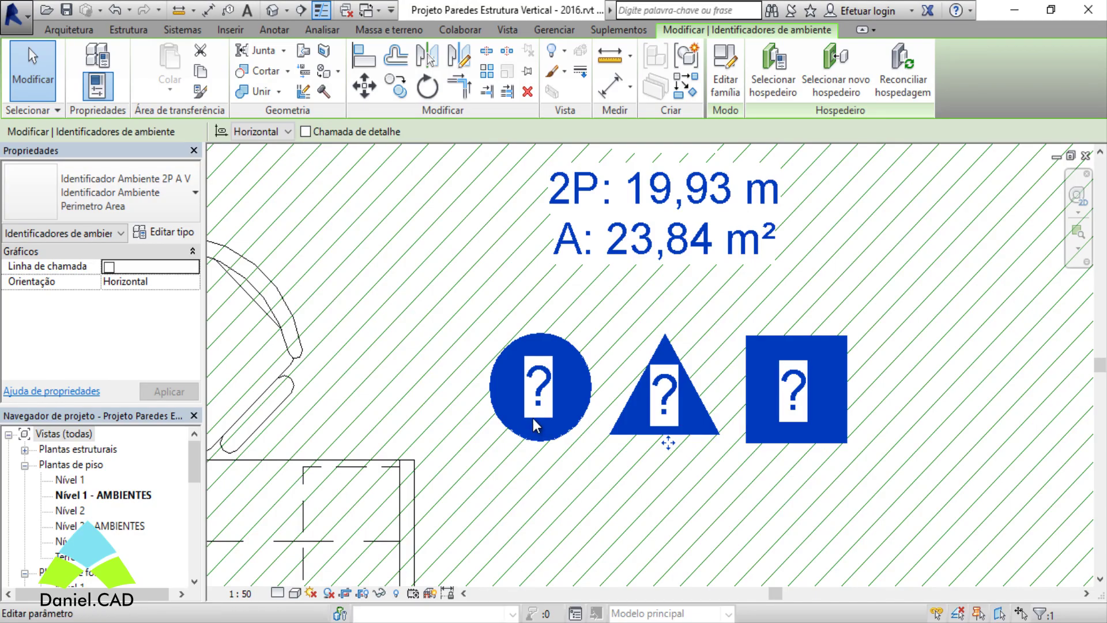
{"action": "left_click", "coordinate": [542, 386]}
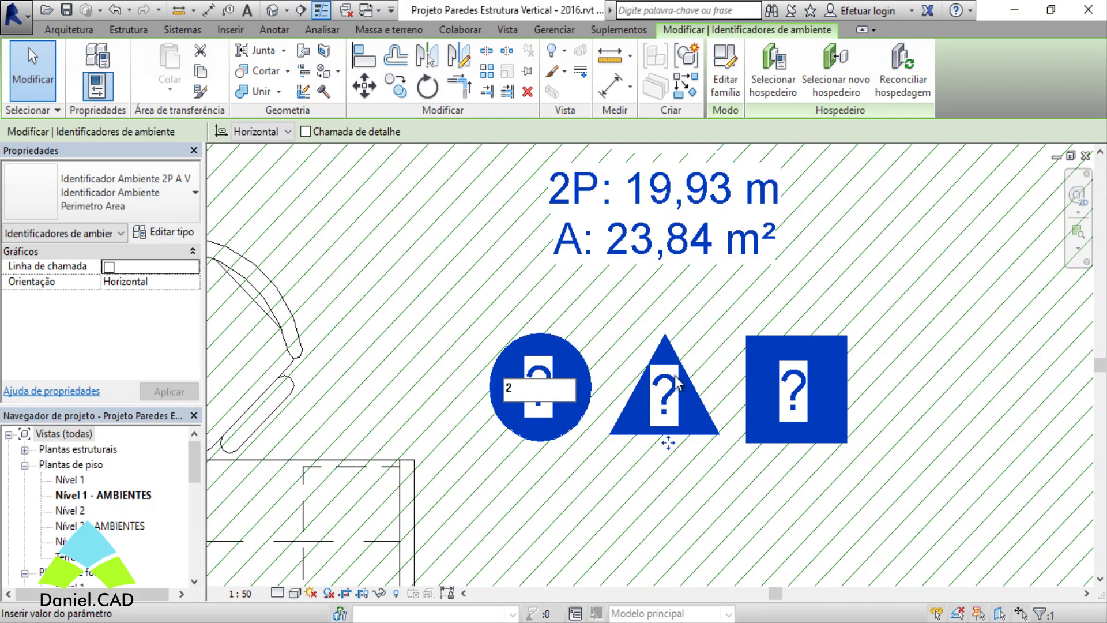
Step: Commit floor code 2 in the Sala circle and begin editing the triangle code
{"action": "key", "text": "Return"}
{"action": "left_click", "coordinate": [672, 391]}
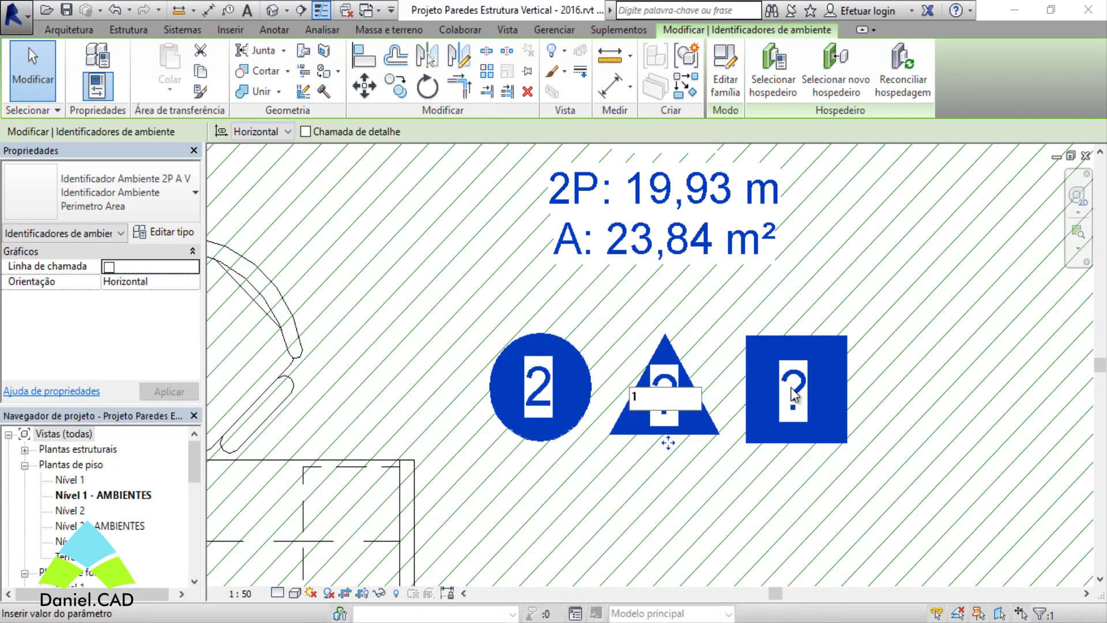
Step: Enter code 1 in both the Sala tag's triangle and square
{"action": "key", "text": "Return"}
{"action": "left_click", "coordinate": [800, 398]}
{"action": "key", "text": "Return"}
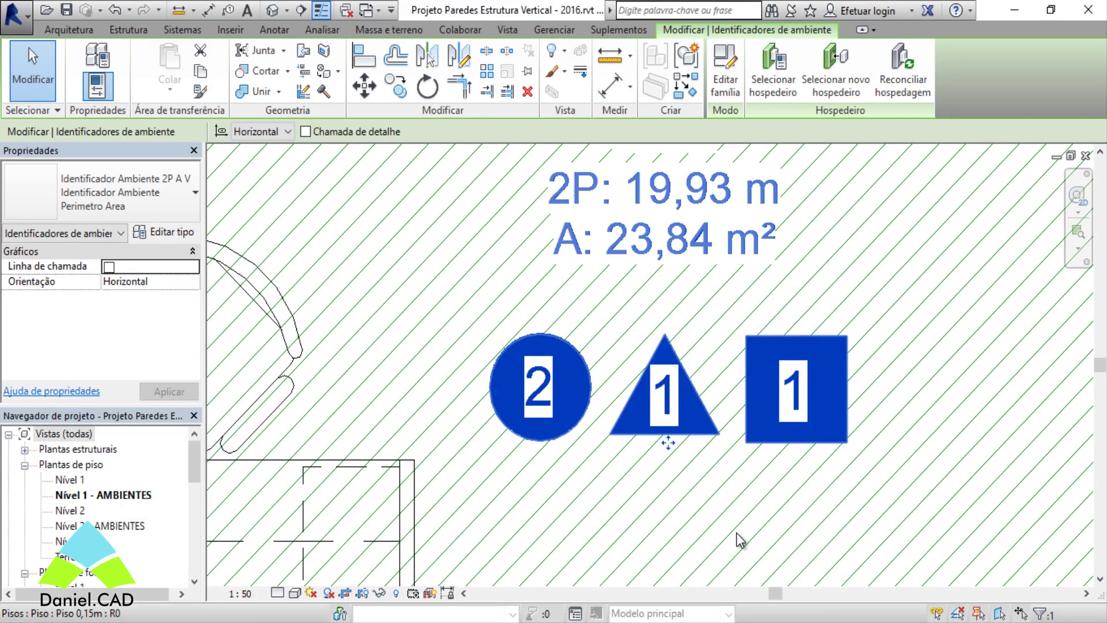
{"action": "left_click", "coordinate": [740, 541]}
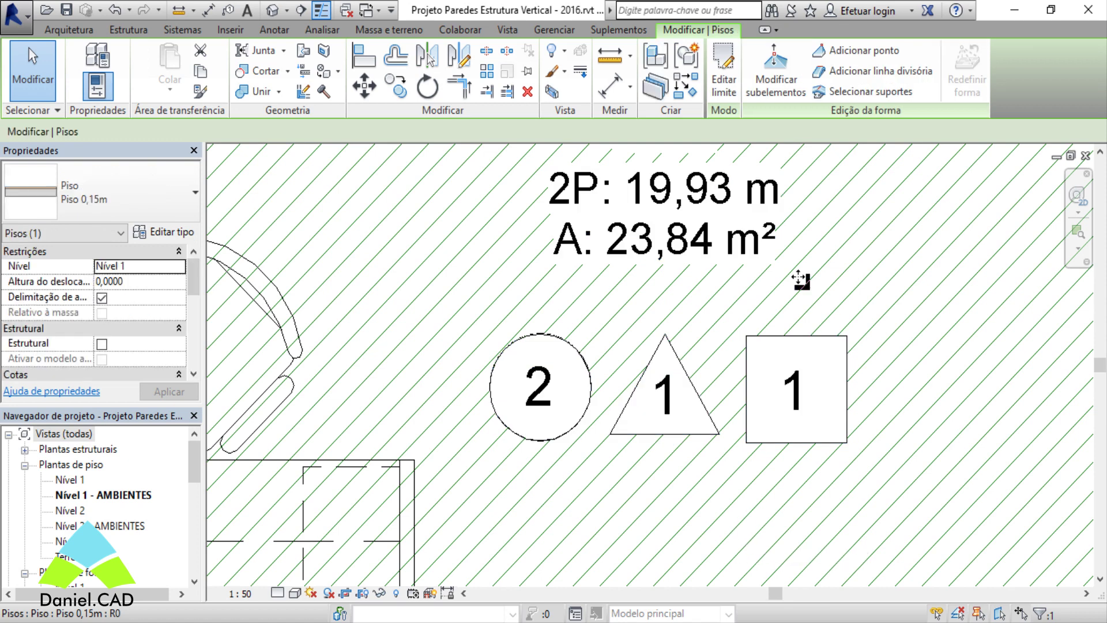
{"action": "scroll", "coordinate": [651, 452], "scroll_direction": "down", "scroll_amount": 1}
{"action": "scroll", "coordinate": [651, 452], "scroll_direction": "down", "scroll_amount": 3}
{"action": "scroll", "coordinate": [680, 461], "scroll_direction": "down", "scroll_amount": 2}
{"action": "scroll", "coordinate": [721, 472], "scroll_direction": "down", "scroll_amount": 1}
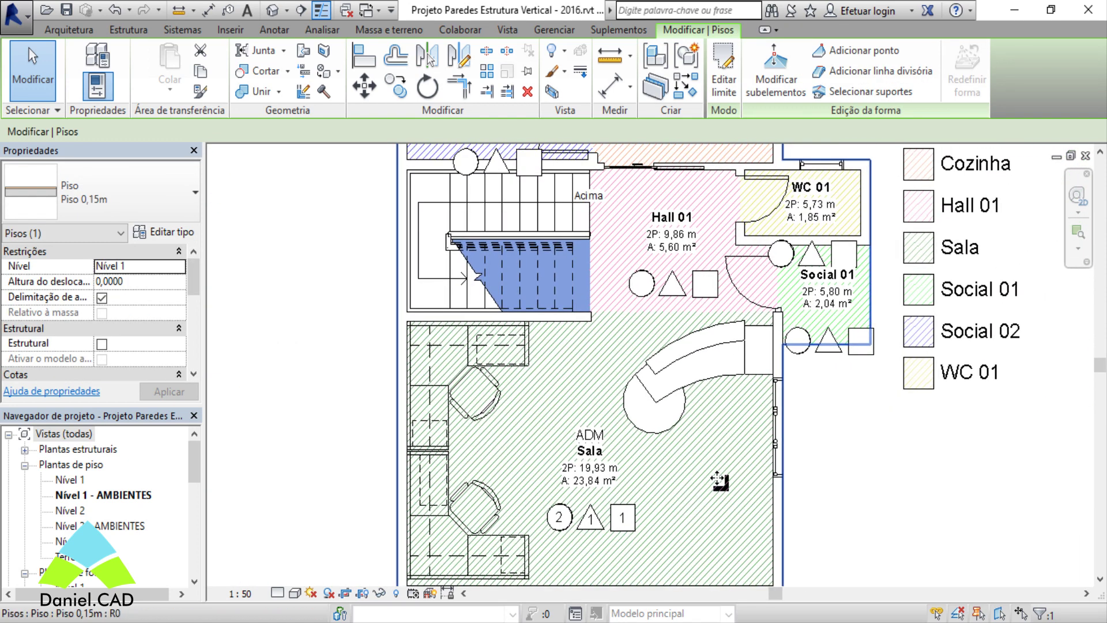
{"action": "scroll", "coordinate": [760, 487], "scroll_direction": "down", "scroll_amount": 1}
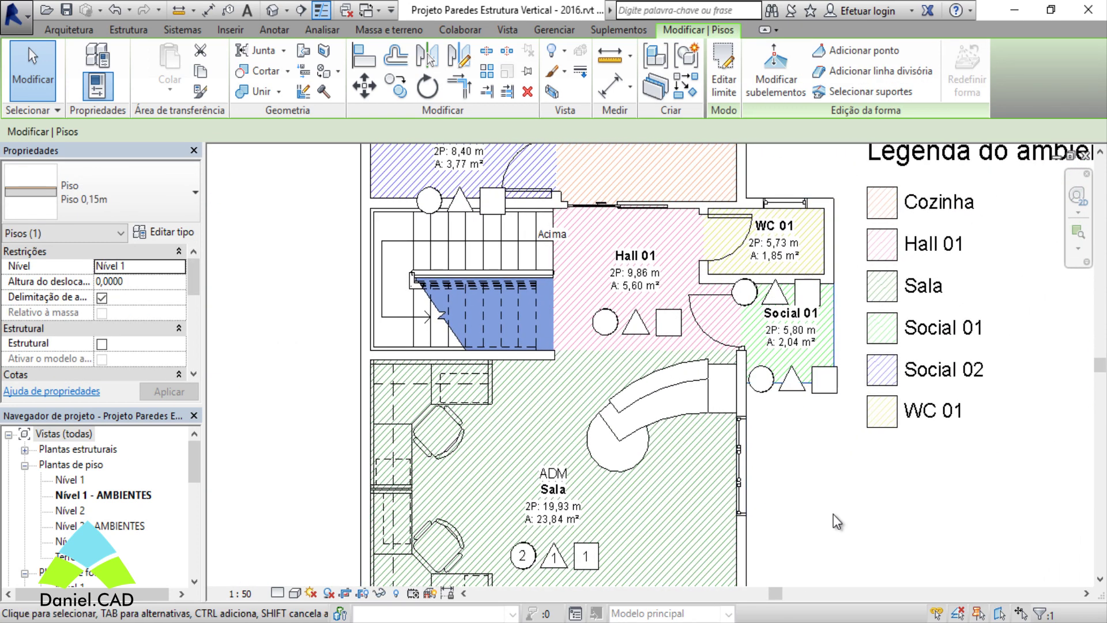
{"action": "scroll", "coordinate": [634, 323], "scroll_direction": "up", "scroll_amount": 2}
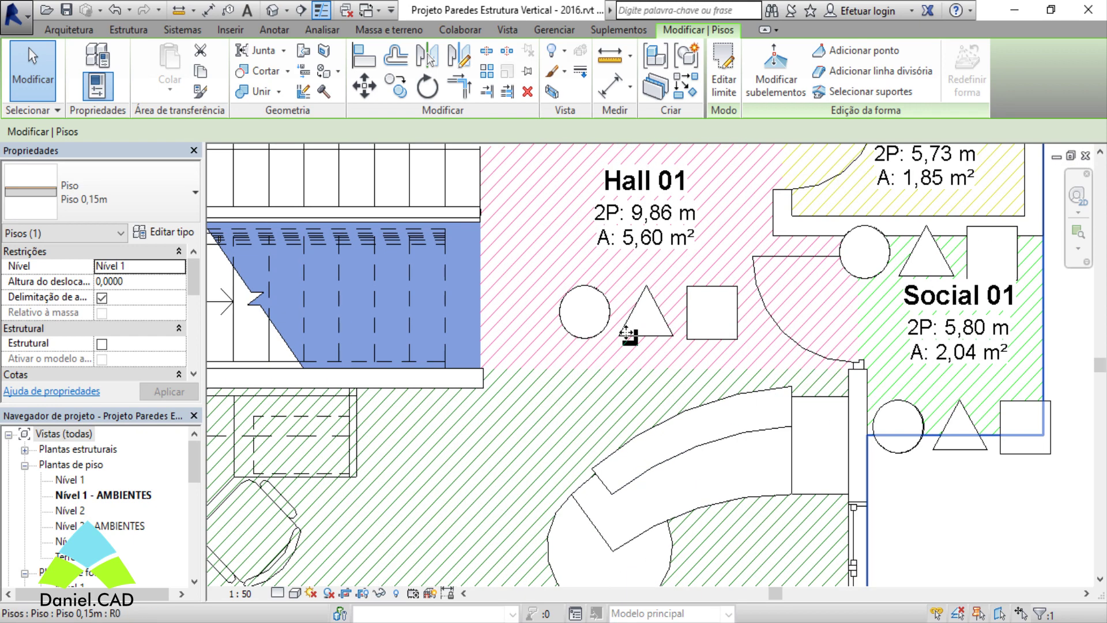
{"action": "scroll", "coordinate": [631, 332], "scroll_direction": "up", "scroll_amount": 2}
{"action": "key", "text": "Escape"}
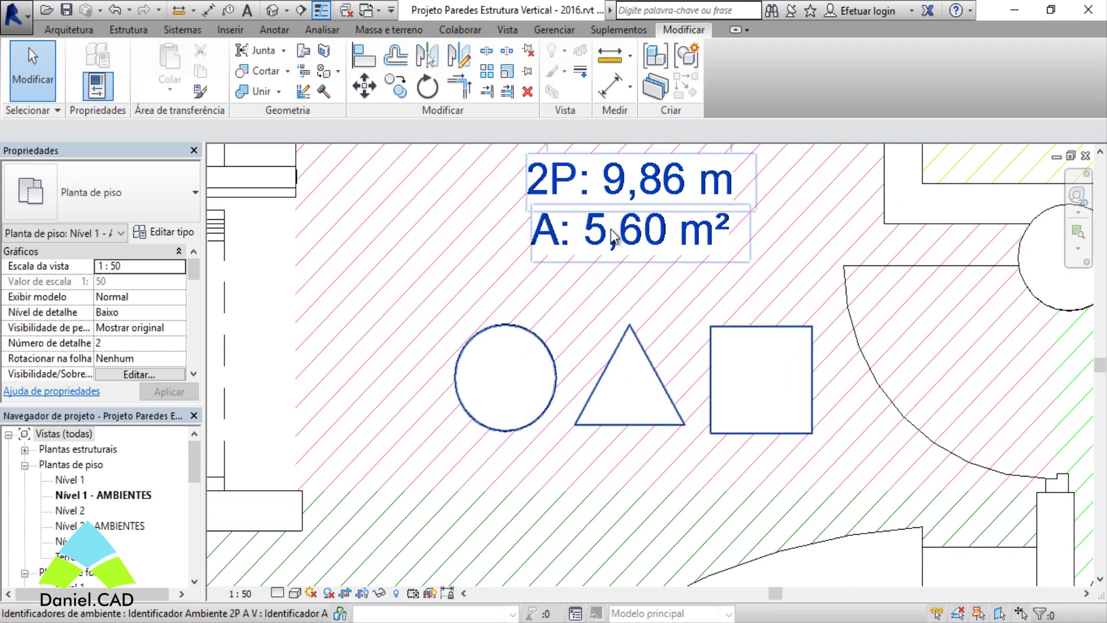
Step: Set the Hall 01 tag codes to 2, 2 and 3, then view the whole plan
{"action": "left_click", "coordinate": [529, 333]}
{"action": "left_click", "coordinate": [511, 376]}
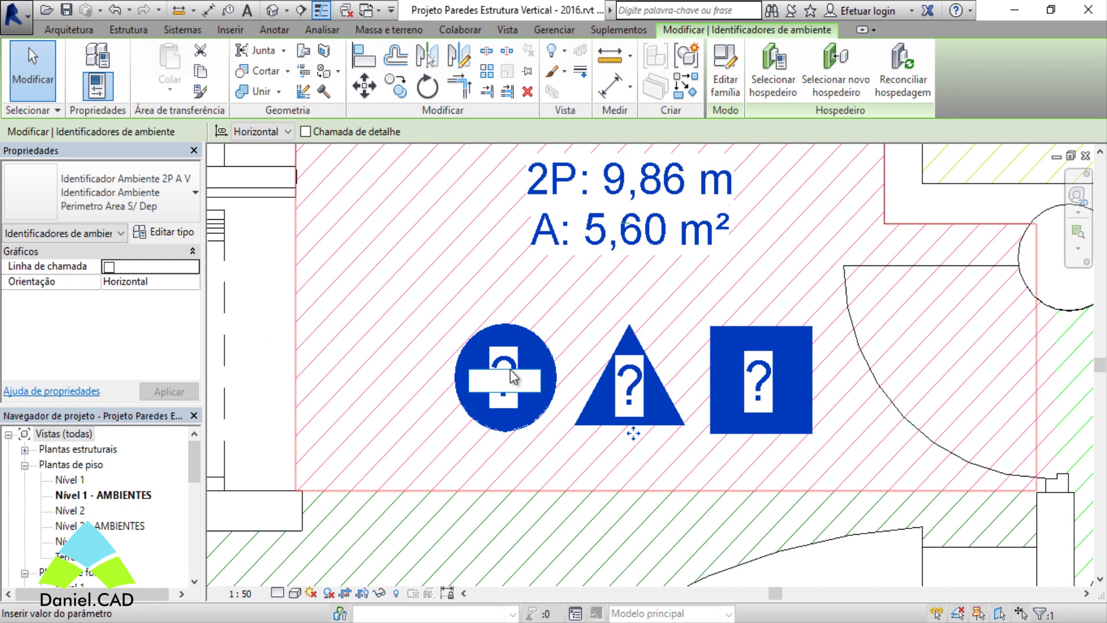
{"action": "type", "text": "2"}
{"action": "left_click", "coordinate": [635, 380]}
{"action": "type", "text": "2"}
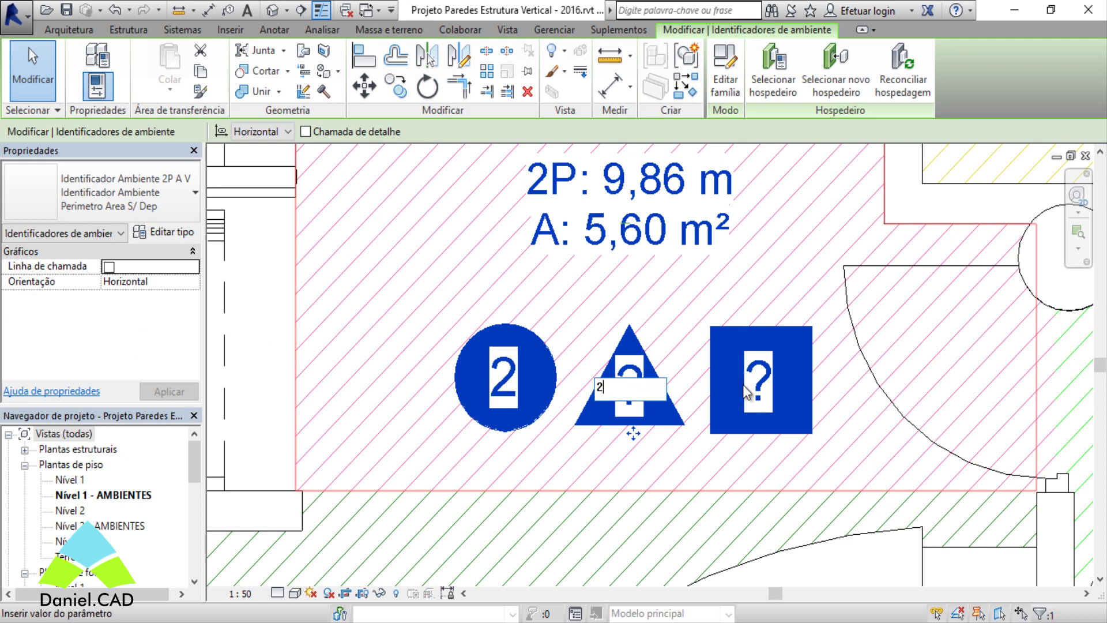
{"action": "left_click", "coordinate": [758, 382]}
{"action": "type", "text": "3"}
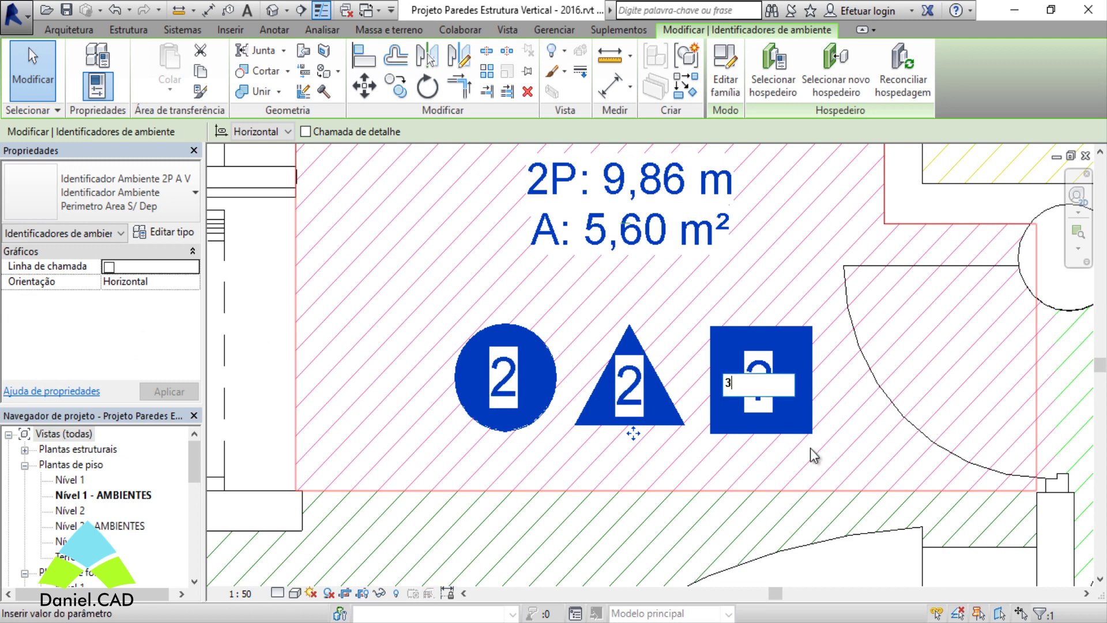
{"action": "left_click", "coordinate": [811, 448]}
{"action": "left_click", "coordinate": [770, 470]}
{"action": "scroll", "coordinate": [773, 475], "scroll_direction": "down", "scroll_amount": 3}
{"action": "mouse_move", "coordinate": [831, 450]}
{"action": "middle_mouse_down"}
{"action": "mouse_move", "coordinate": [656, 329]}
{"action": "mouse_move", "coordinate": [605, 265]}
{"action": "middle_mouse_up"}
{"action": "scroll", "coordinate": [703, 419], "scroll_direction": "down", "scroll_amount": 1}
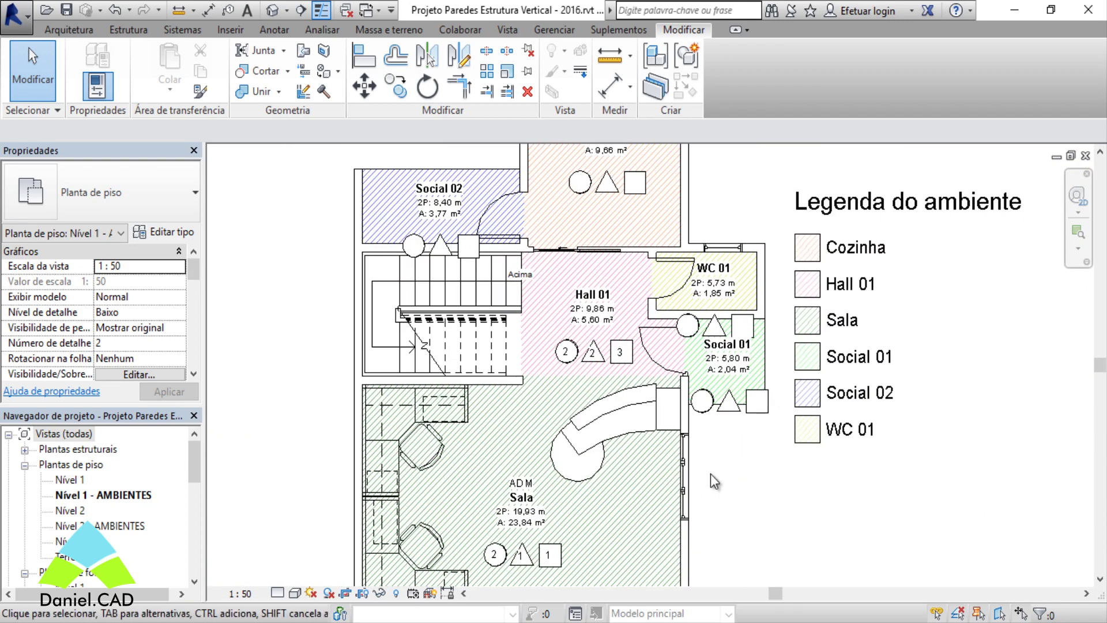
{"action": "scroll", "coordinate": [715, 482], "scroll_direction": "up", "scroll_amount": 2}
{"action": "scroll", "coordinate": [663, 490], "scroll_direction": "up", "scroll_amount": 2}
{"action": "scroll", "coordinate": [637, 496], "scroll_direction": "up", "scroll_amount": 1}
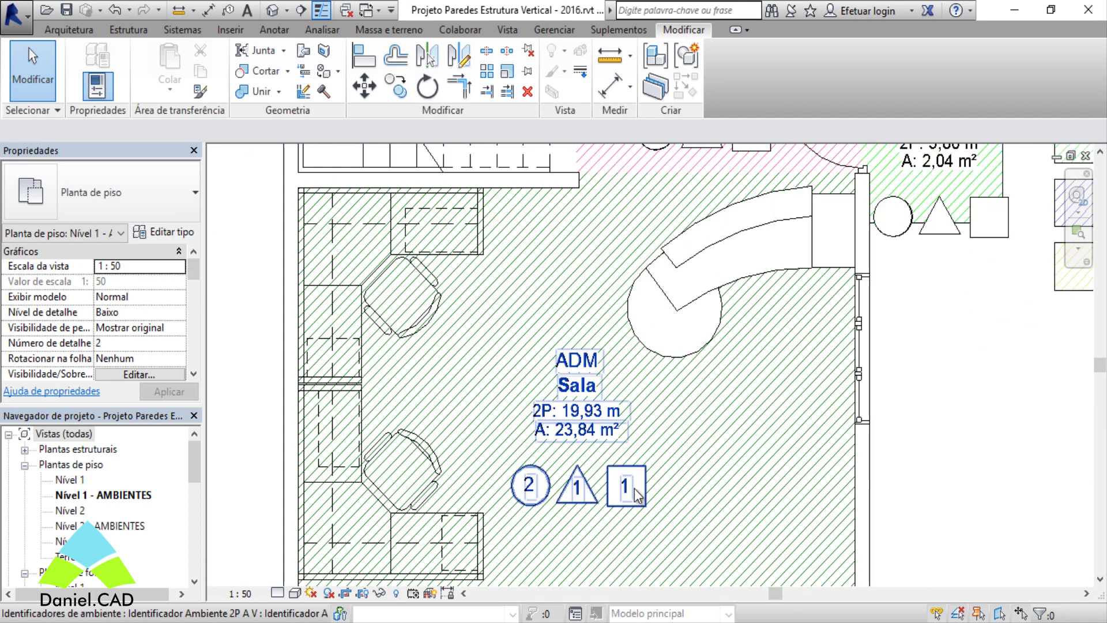
{"action": "scroll", "coordinate": [569, 516], "scroll_direction": "up", "scroll_amount": 1}
{"action": "scroll", "coordinate": [567, 507], "scroll_direction": "up", "scroll_amount": 1}
{"action": "scroll", "coordinate": [573, 404], "scroll_direction": "up", "scroll_amount": 1}
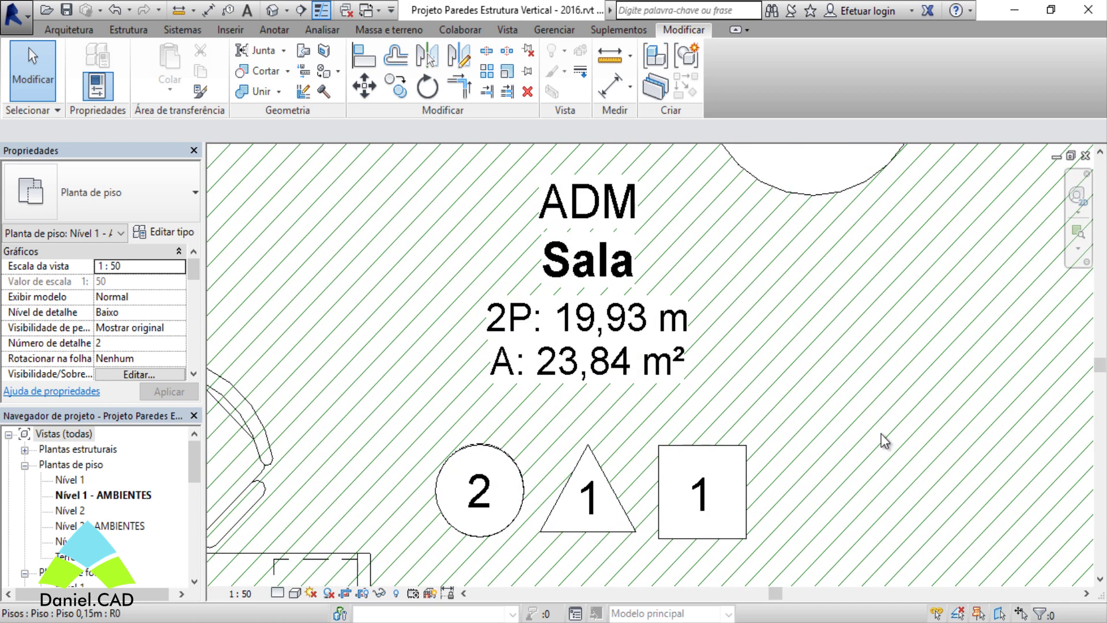